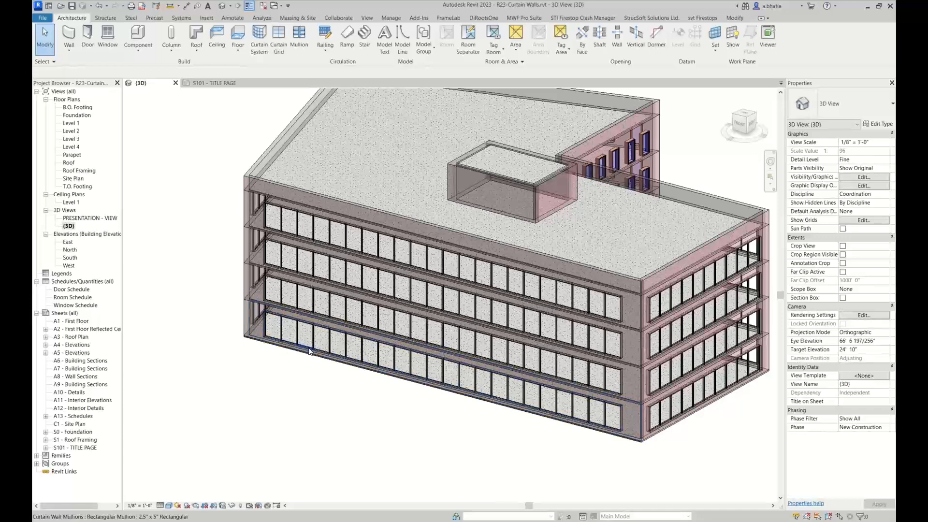
Examine the storefront curtain wall along the building's lower facade in the 3D view
{"action": "middle_click_drag", "start_coordinate": [273, 416], "coordinate": [288, 386]}
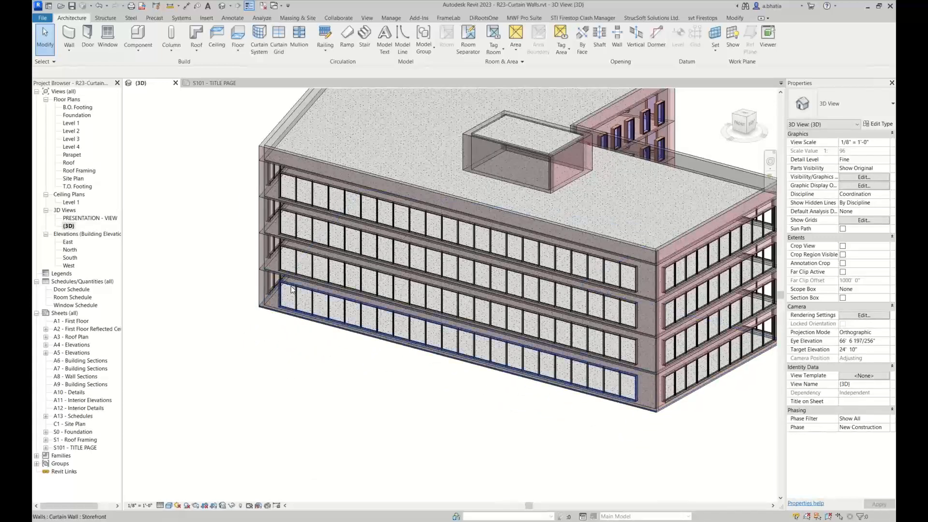
{"action": "left_click", "coordinate": [288, 312]}
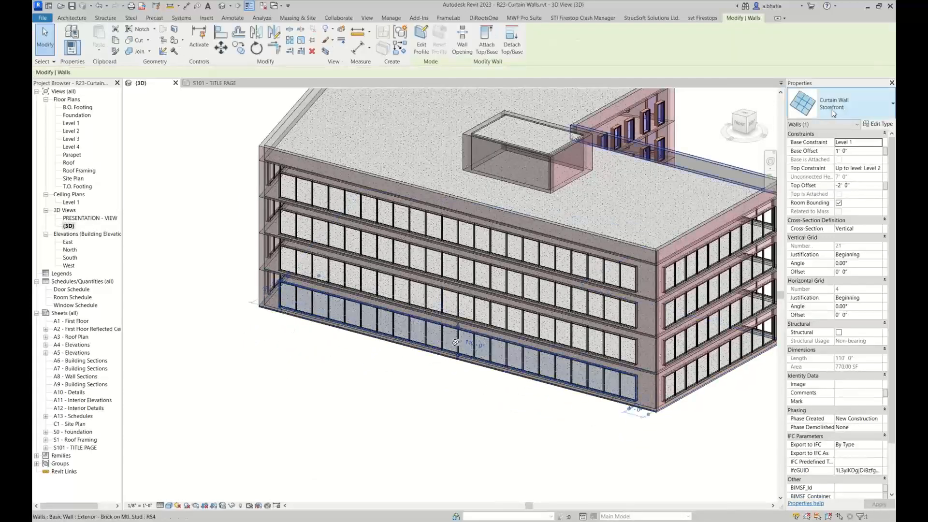
{"action": "left_click", "coordinate": [299, 379]}
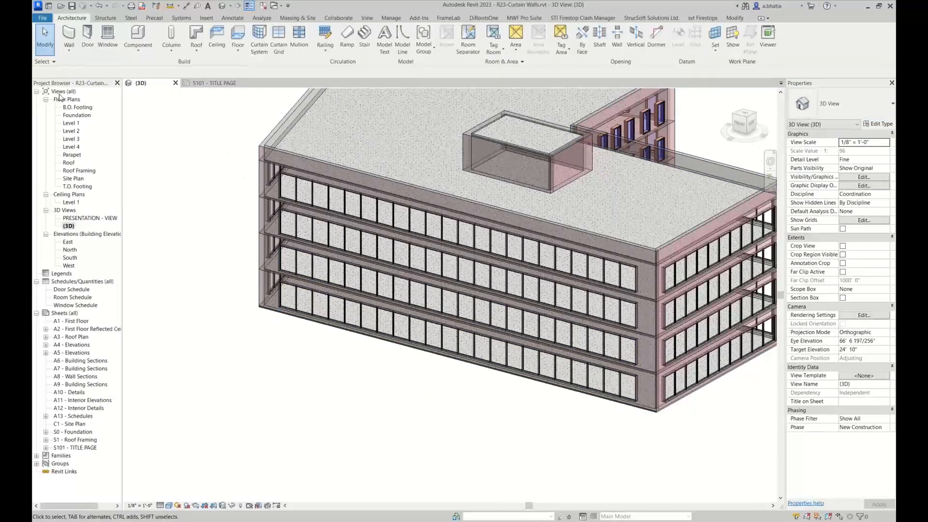
Open the Level 1 floor plan and start the Wall tool with the Exterior - Brick on Mtl. Stud basic wall type
{"action": "double_click", "coordinate": [71, 124]}
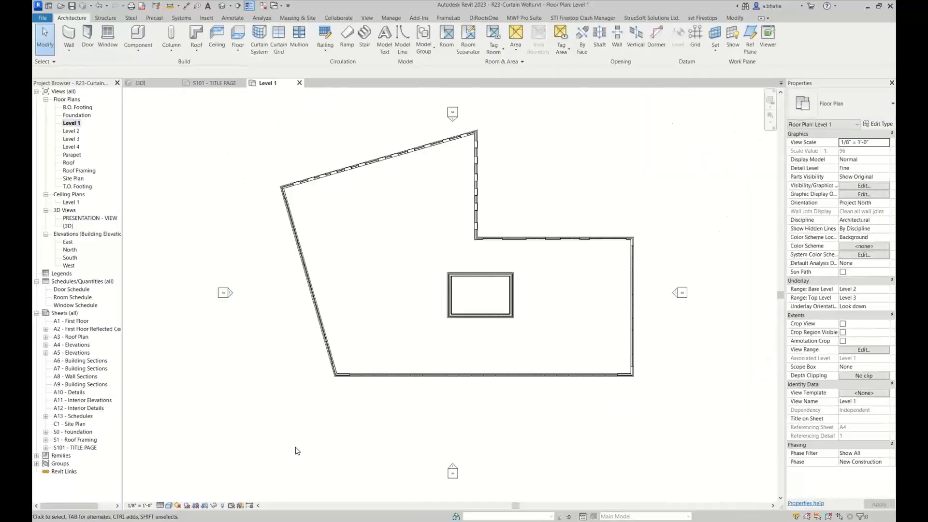
{"action": "scroll", "coordinate": [325, 376], "scroll_direction": "up", "scroll_amount": 3}
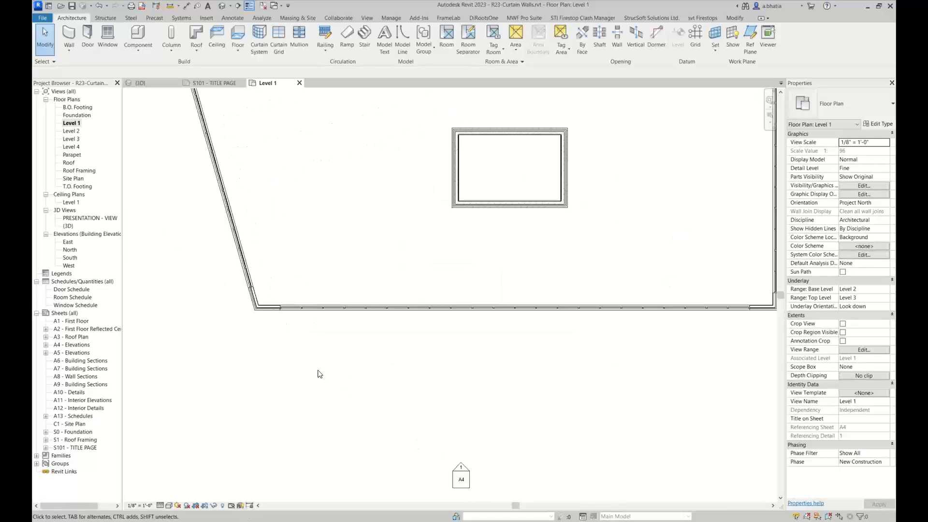
{"action": "key", "text": "w"}
{"action": "key", "text": "a"}
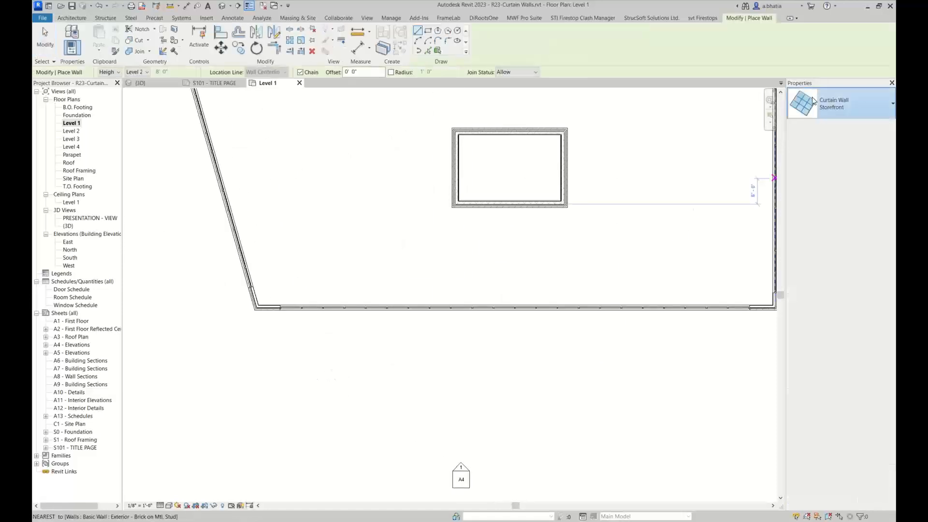
{"action": "left_click", "coordinate": [813, 101]}
{"action": "scroll", "coordinate": [821, 153], "scroll_direction": "up", "scroll_amount": 5}
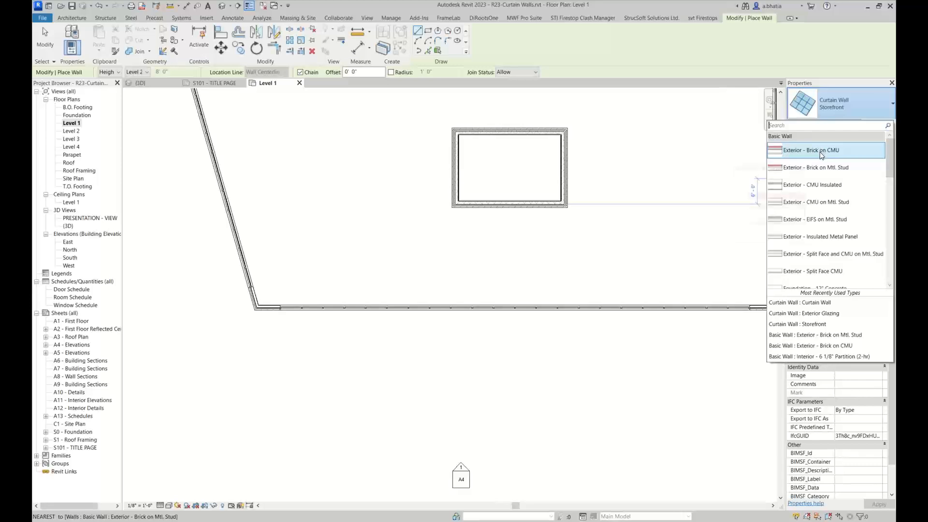
{"action": "left_click", "coordinate": [821, 151]}
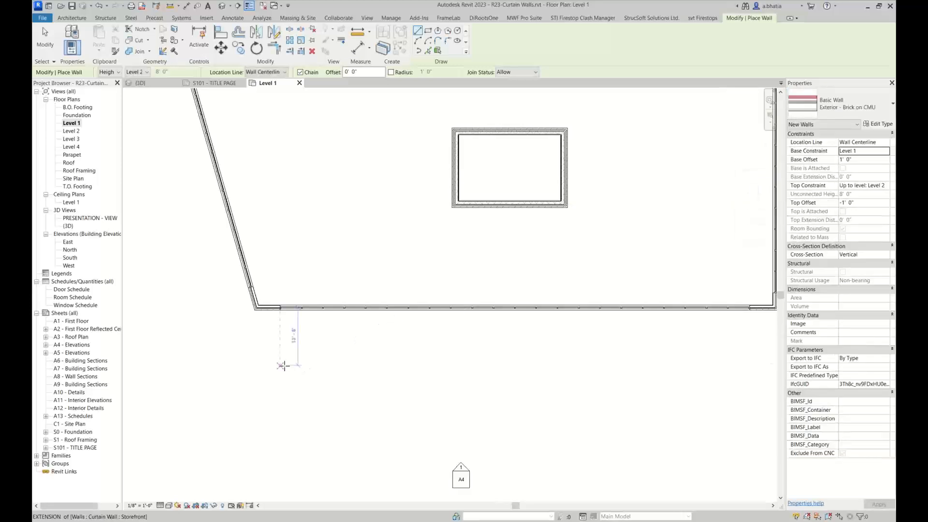
{"action": "left_click", "coordinate": [838, 124]}
{"action": "left_click", "coordinate": [838, 122]}
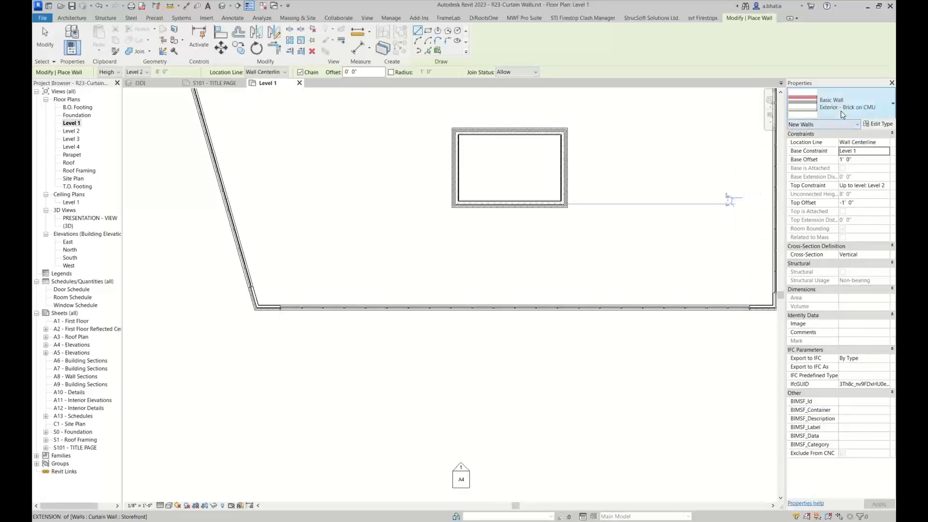
{"action": "left_click", "coordinate": [842, 113]}
{"action": "left_click", "coordinate": [823, 173]}
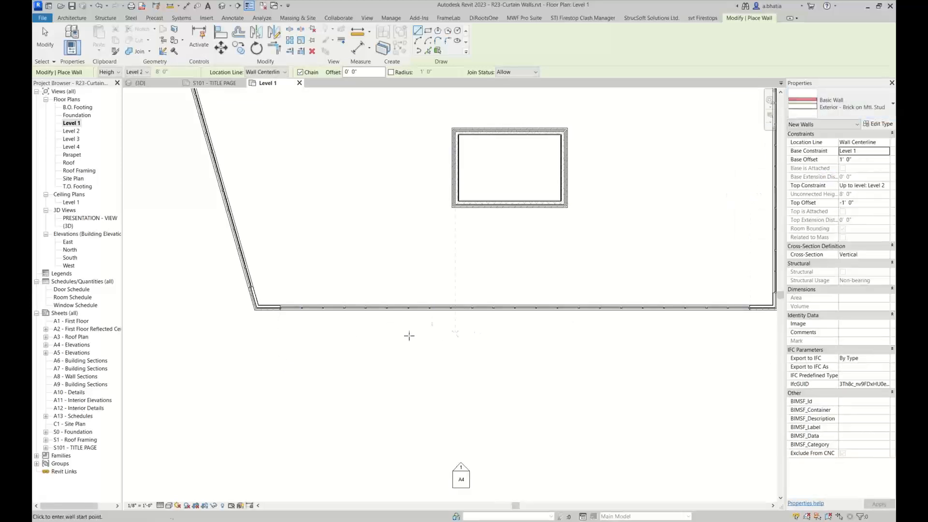
Draw a horizontal 15 ft brick wall below the building's south wall
{"action": "left_click", "coordinate": [272, 359]}
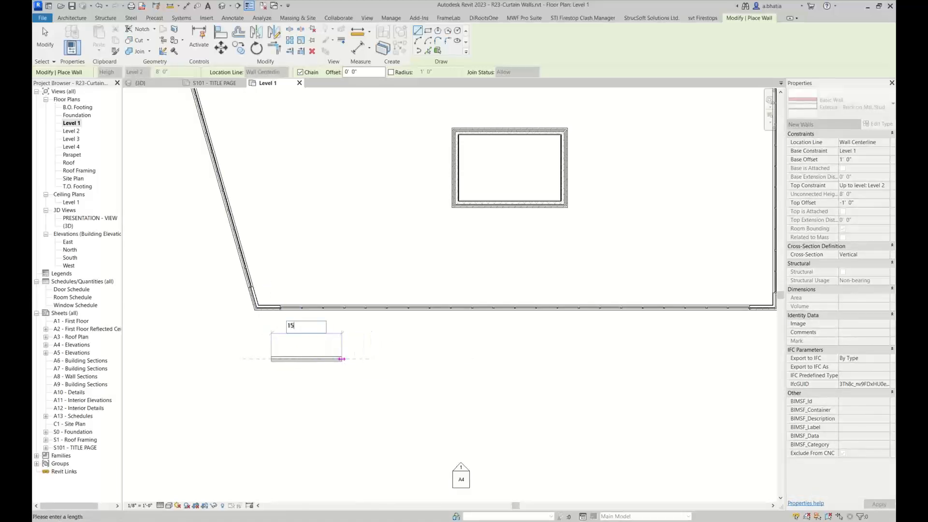
{"action": "left_click", "coordinate": [342, 358]}
{"action": "key", "text": "Escape"}
{"action": "scroll", "coordinate": [331, 363], "scroll_direction": "up", "scroll_amount": 3}
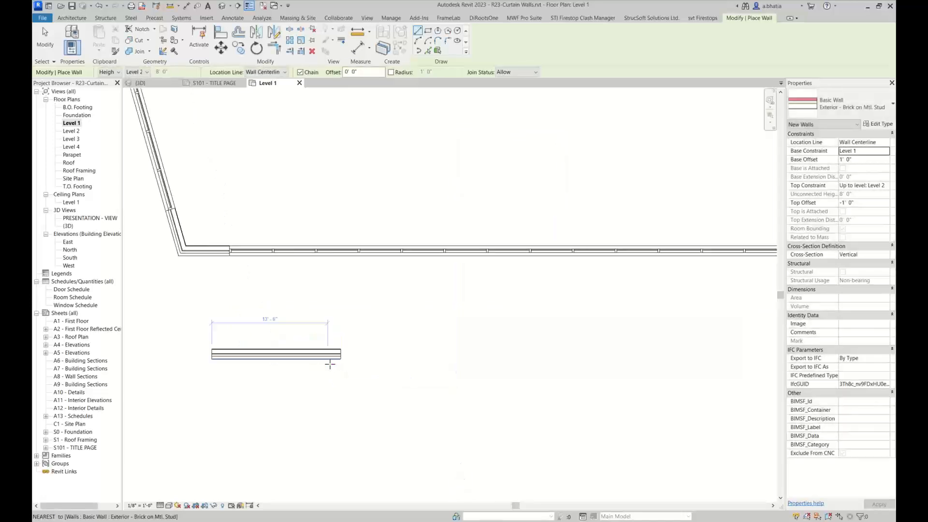
{"action": "key", "text": "Escape"}
Select the new brick wall and copy it 30 ft to the right
{"action": "left_click", "coordinate": [332, 355]}
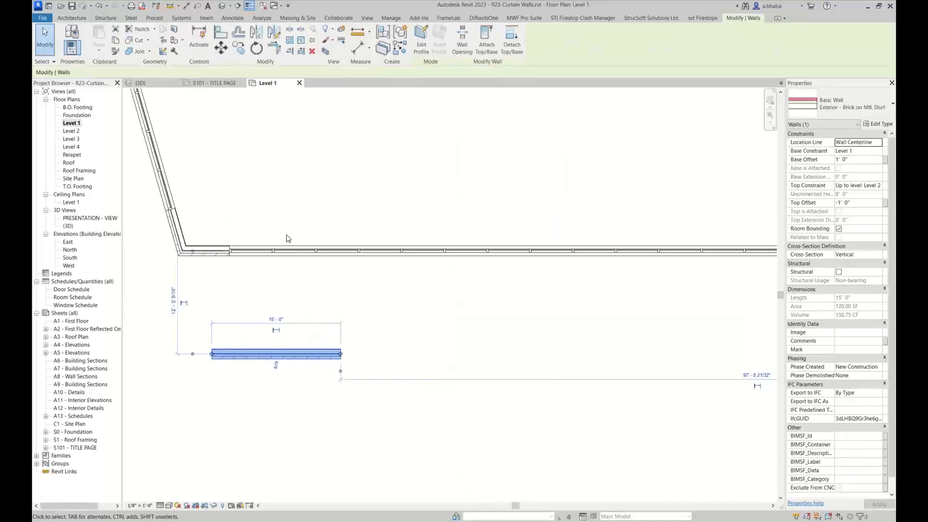
{"action": "left_click", "coordinate": [238, 47]}
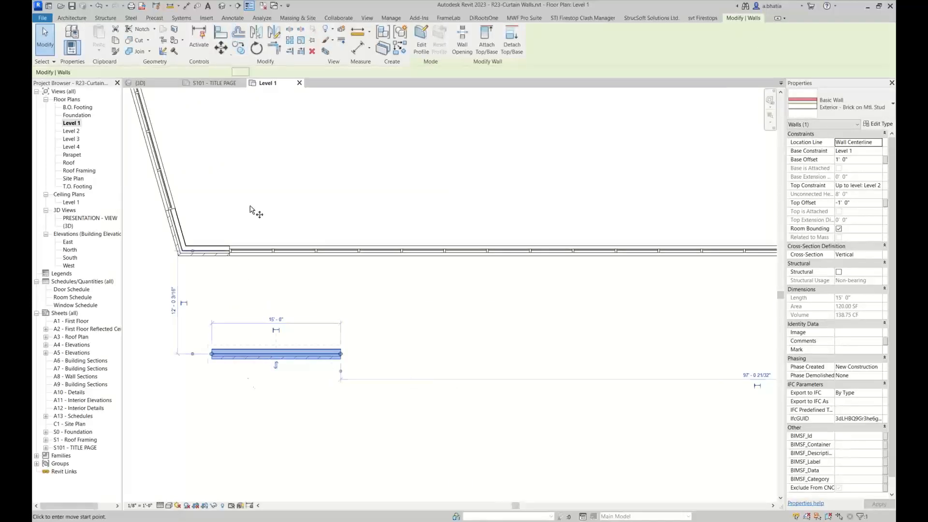
{"action": "left_click", "coordinate": [212, 356]}
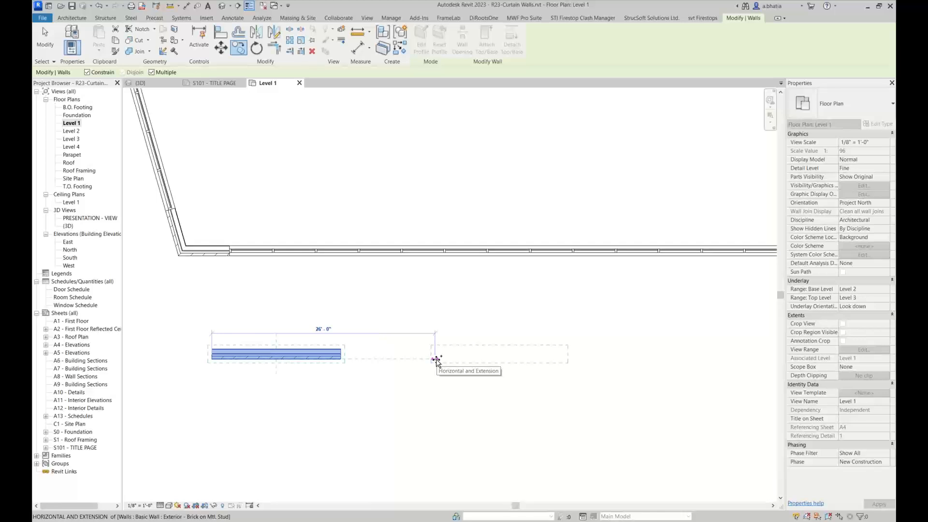
{"action": "type", "text": "30"}
{"action": "key", "text": "Return"}
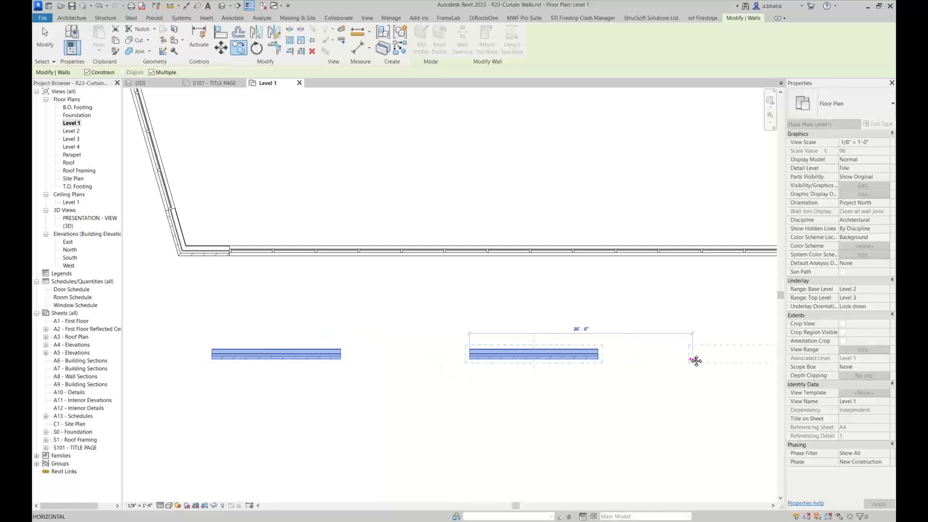
Place a second copy of the brick wall another 30 ft further right
{"action": "middle_click_drag", "start_coordinate": [696, 360], "coordinate": [551, 347]}
{"action": "type", "text": "30"}
{"action": "key", "text": "Return"}
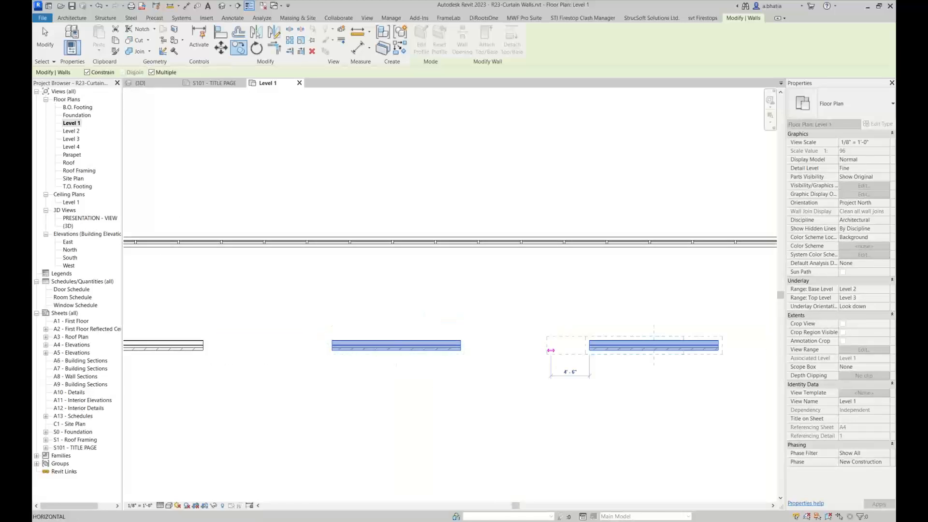
{"action": "key", "text": "Escape"}
{"action": "key", "text": "Escape"}
Start the Wall tool again and switch the type to the Curtain Wall type
{"action": "middle_click_drag", "start_coordinate": [332, 360], "coordinate": [406, 353]}
{"action": "scroll", "coordinate": [406, 354], "scroll_direction": "down", "scroll_amount": 1}
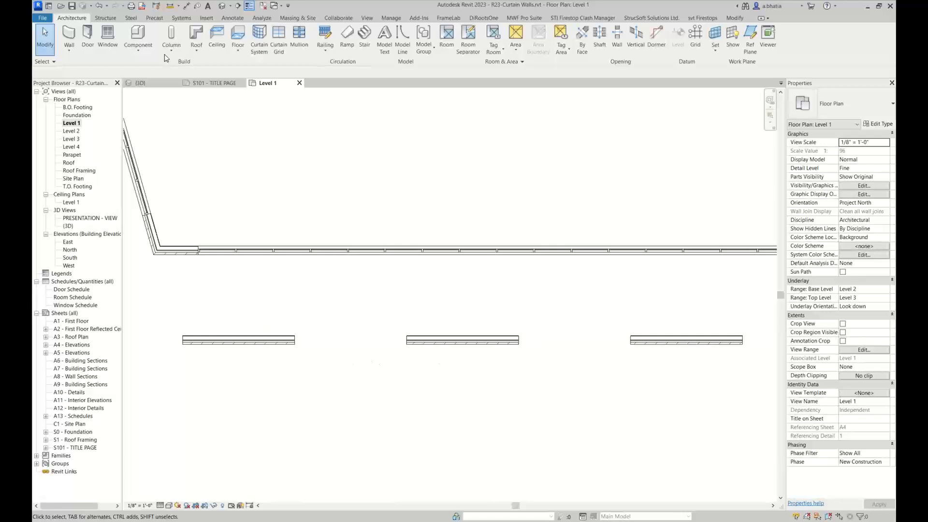
{"action": "left_click", "coordinate": [70, 34]}
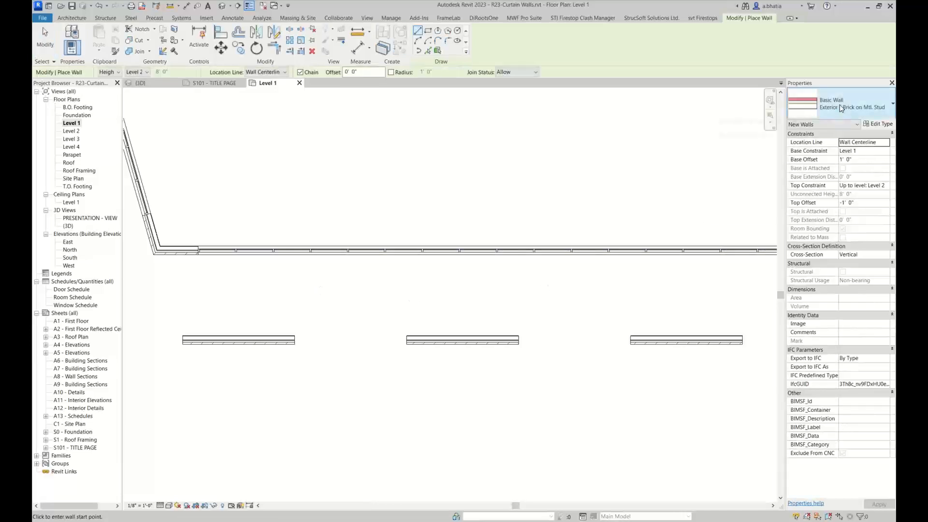
{"action": "left_click", "coordinate": [840, 104]}
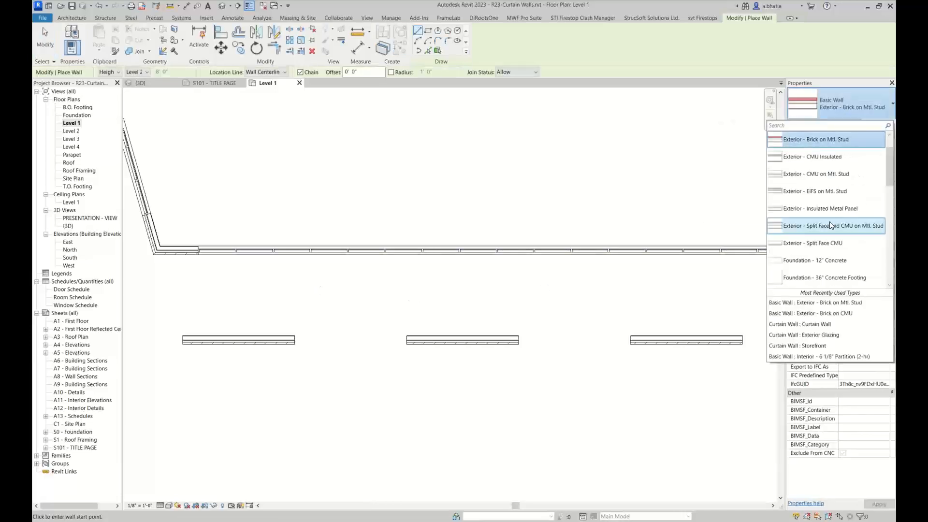
{"action": "scroll", "coordinate": [829, 221], "scroll_direction": "down", "scroll_amount": 5}
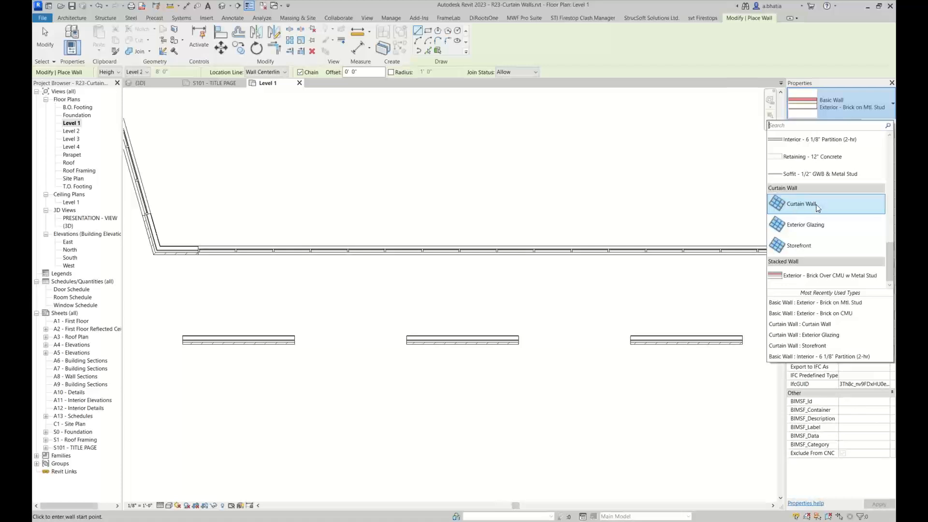
{"action": "mouse_move", "coordinate": [815, 209]}
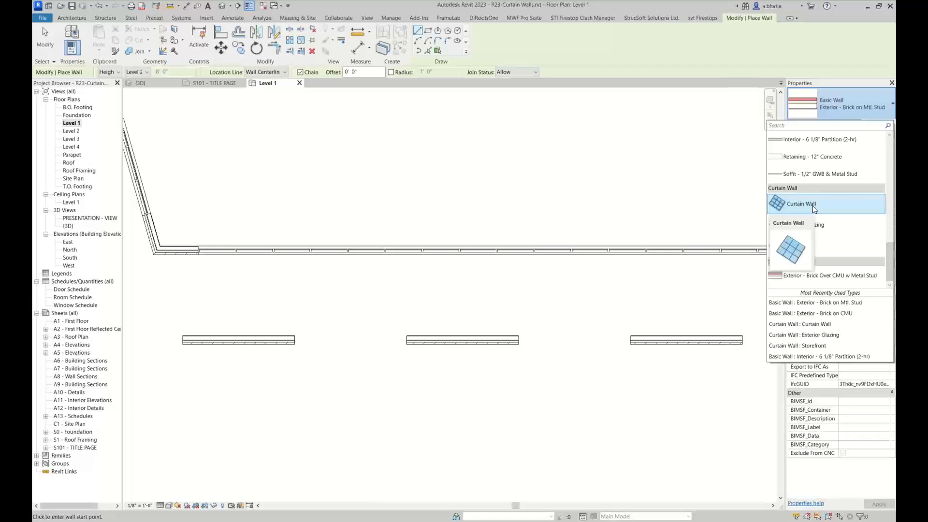
{"action": "left_click", "coordinate": [814, 205]}
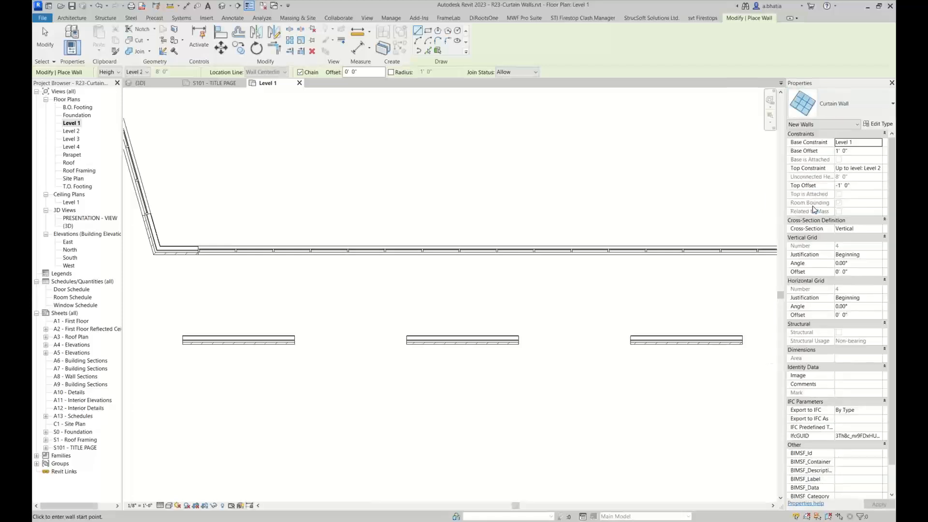
Draw a 13 ft curtain wall along the first brick wall, starting about 1 ft from its left end
{"action": "left_click", "coordinate": [854, 152]}
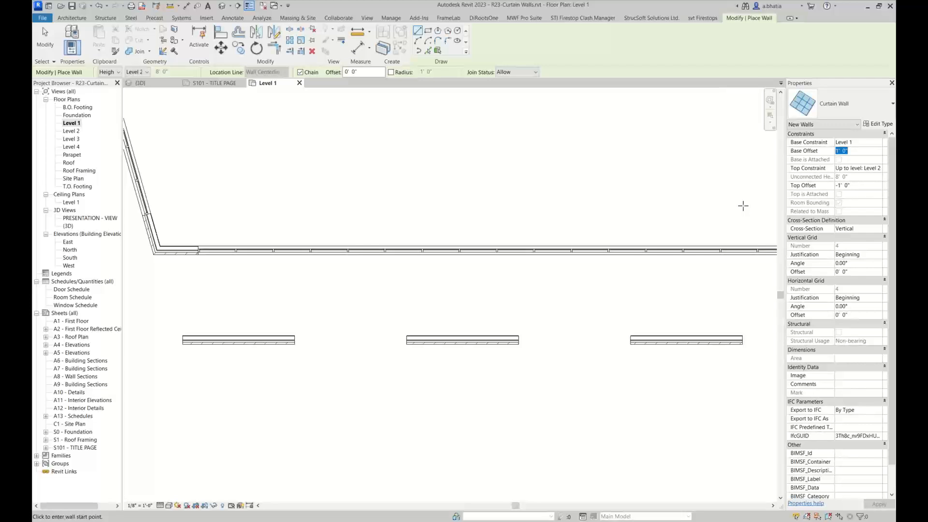
{"action": "scroll", "coordinate": [189, 340], "scroll_direction": "up", "scroll_amount": 2}
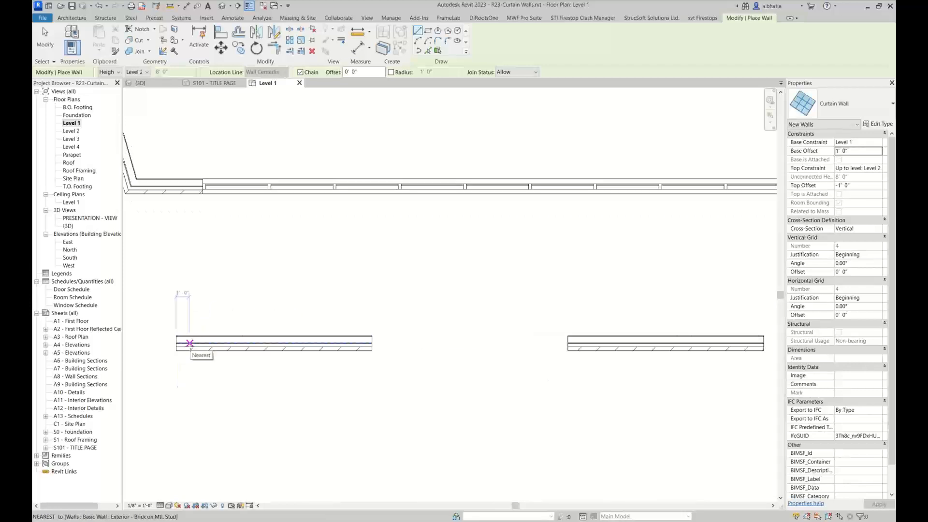
{"action": "left_click", "coordinate": [189, 343]}
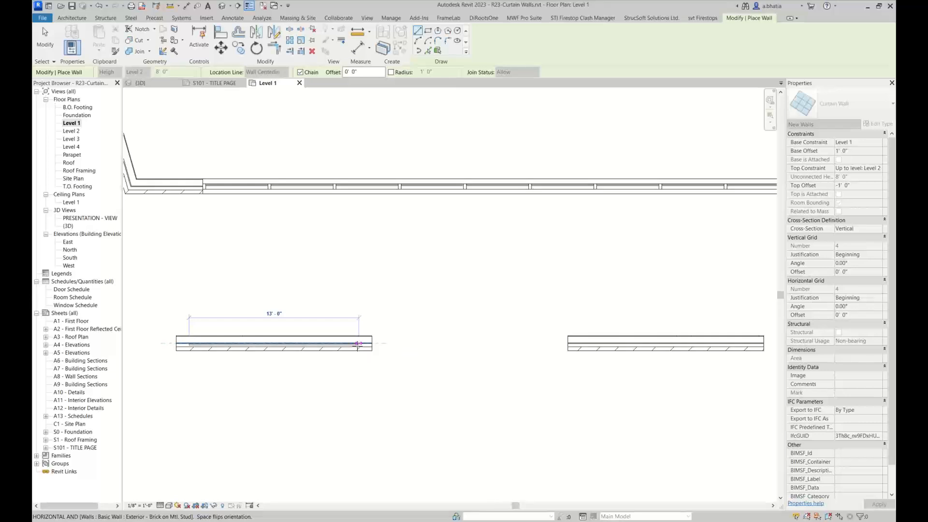
{"action": "type", "text": "14"}
{"action": "key", "text": "BackSpace"}
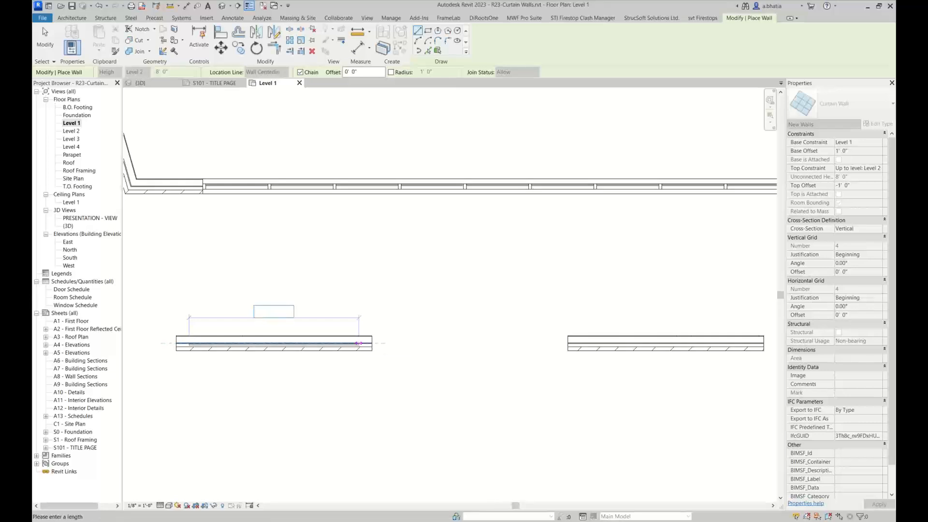
{"action": "type", "text": "3"}
{"action": "key", "text": "Return"}
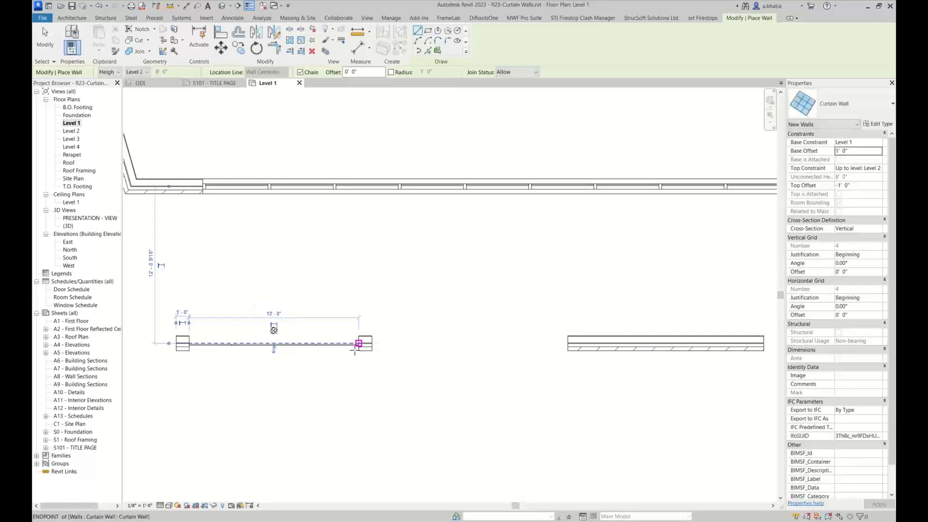
{"action": "key", "text": "Escape"}
{"action": "key", "text": "Escape"}
{"action": "scroll", "coordinate": [338, 350], "scroll_direction": "up", "scroll_amount": 5}
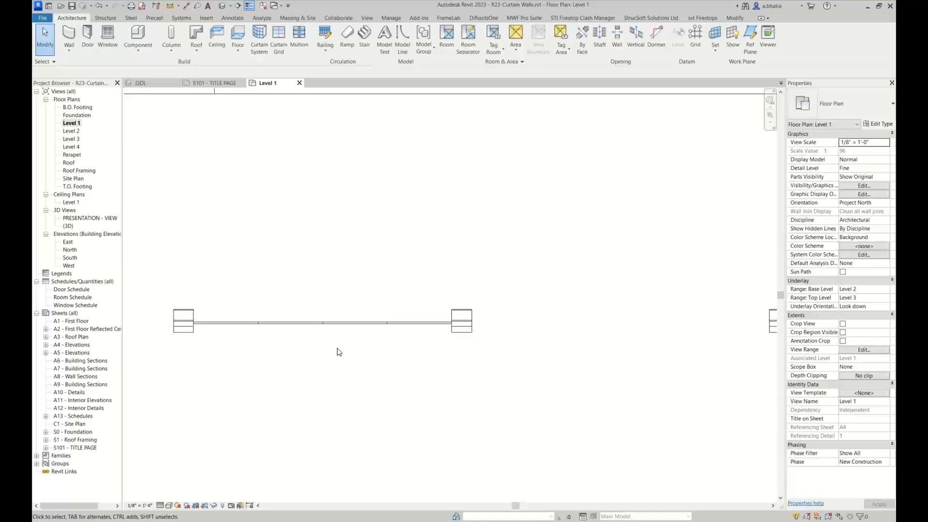
Clear Automatically Embed and both Adjust for Mullion Size options in the curtain wall's type properties without applying them
{"action": "left_click", "coordinate": [238, 322]}
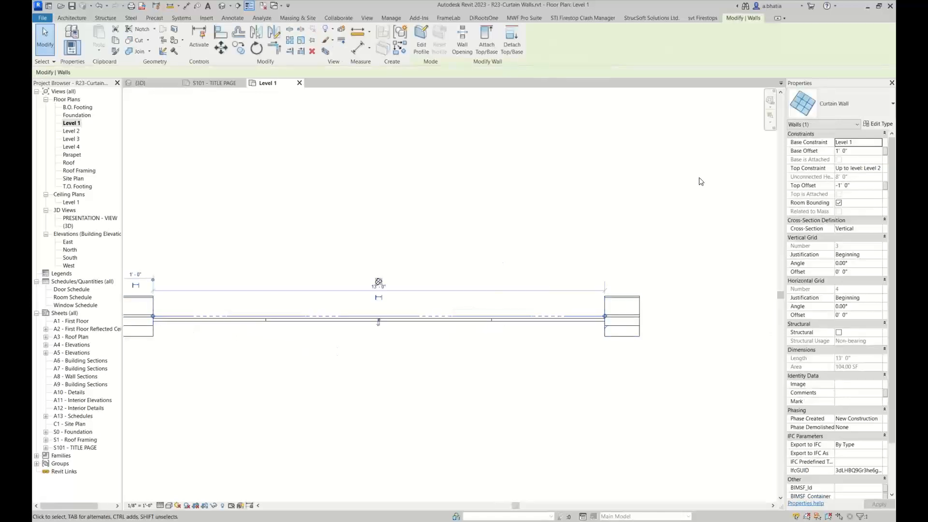
{"action": "left_click", "coordinate": [874, 124]}
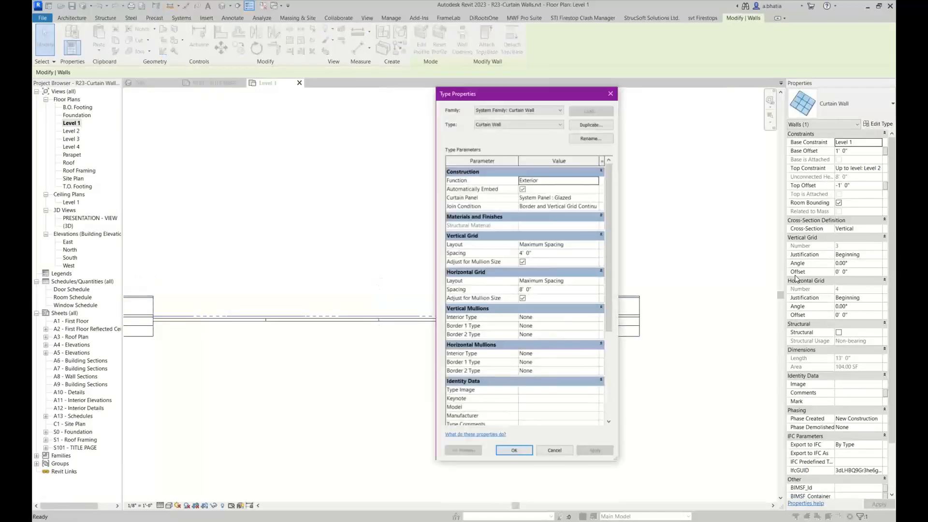
{"action": "left_click", "coordinate": [522, 189]}
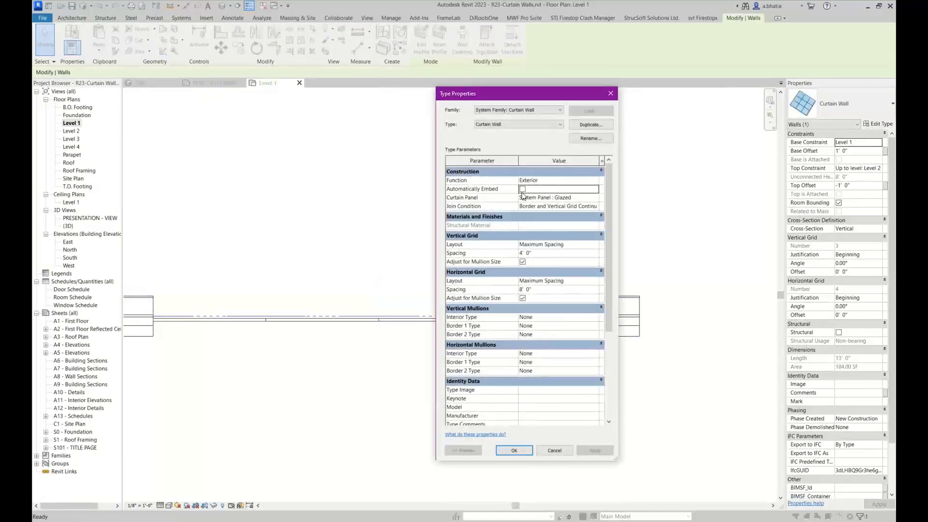
{"action": "left_click", "coordinate": [523, 262]}
{"action": "left_click", "coordinate": [523, 297]}
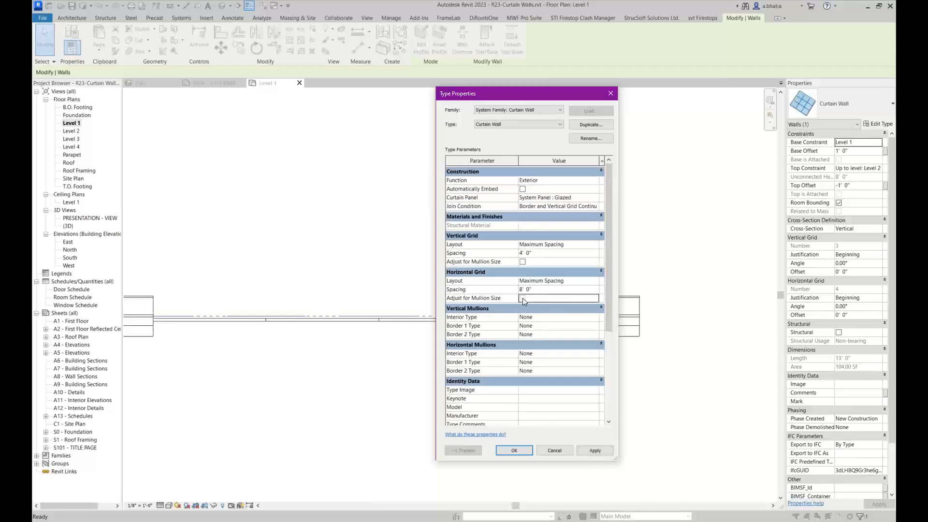
{"action": "left_click", "coordinate": [556, 451]}
{"action": "left_click", "coordinate": [596, 208]}
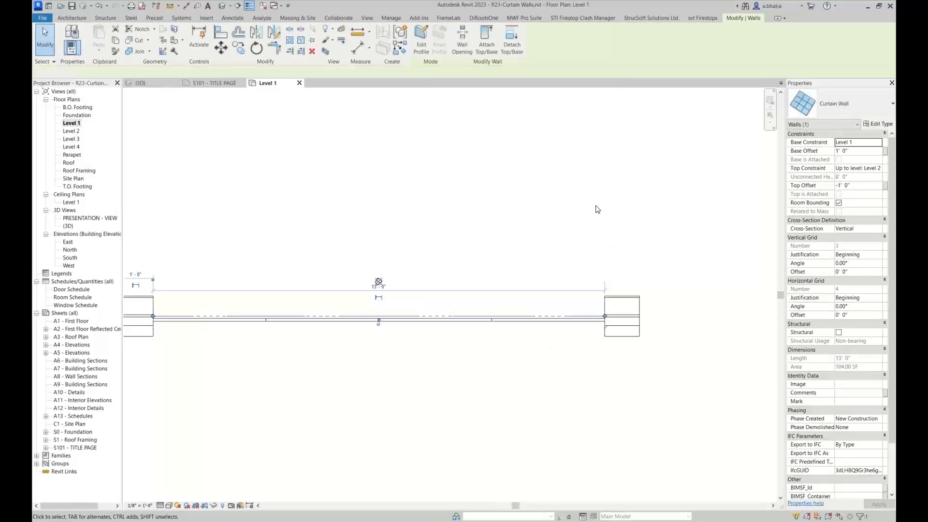
{"action": "left_click", "coordinate": [184, 316]}
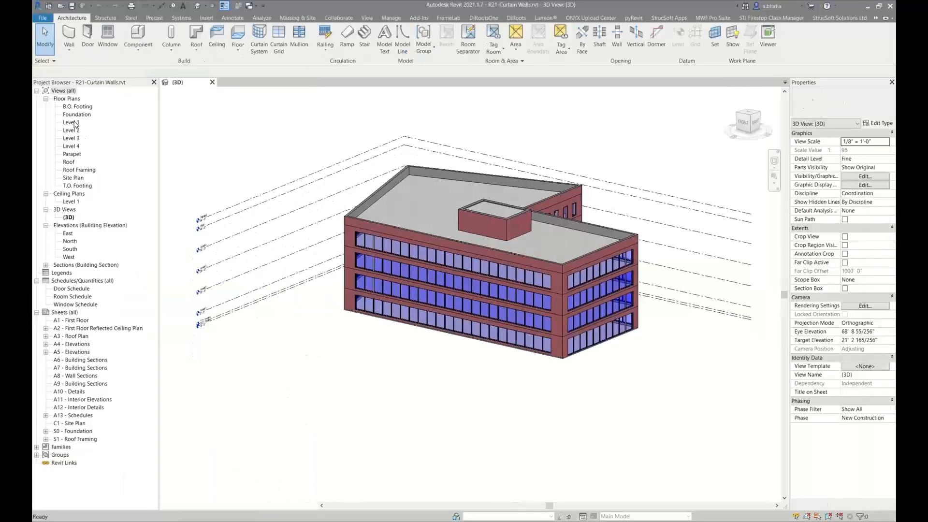
Open the Level 1 floor plan and draw a 15 ft brick wall below the building's south wall
{"action": "double_click", "coordinate": [71, 123]}
{"action": "middle_click_drag", "start_coordinate": [403, 414], "coordinate": [347, 371]}
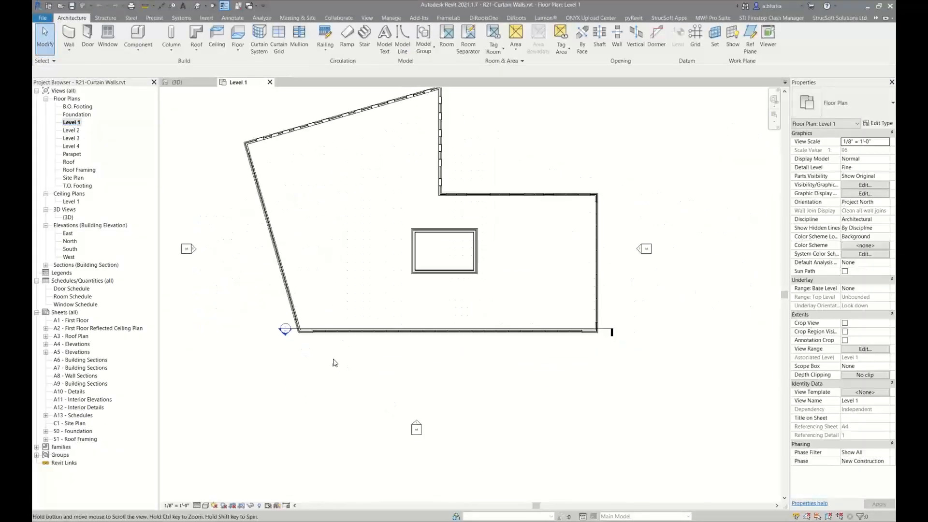
{"action": "scroll", "coordinate": [305, 351], "scroll_direction": "up", "scroll_amount": 3}
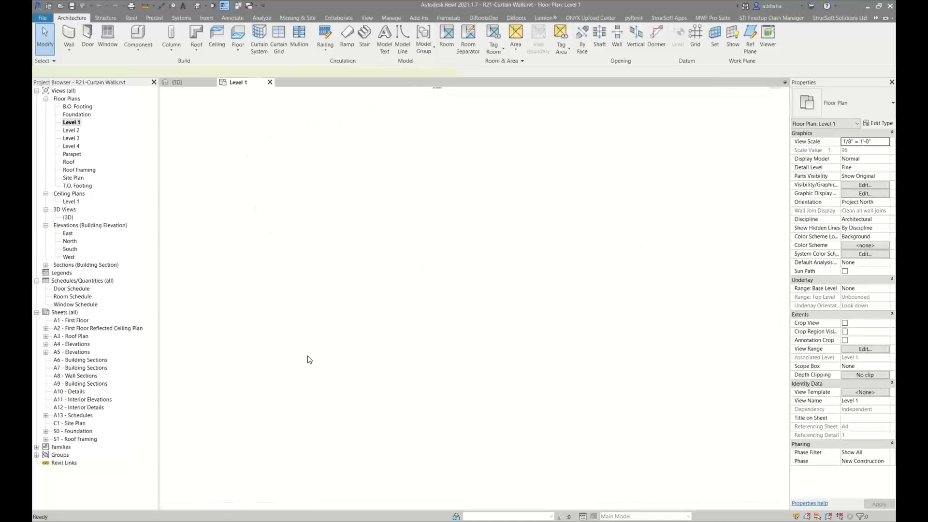
{"action": "key", "text": "w"}
{"action": "key", "text": "a"}
{"action": "left_click", "coordinate": [297, 352]}
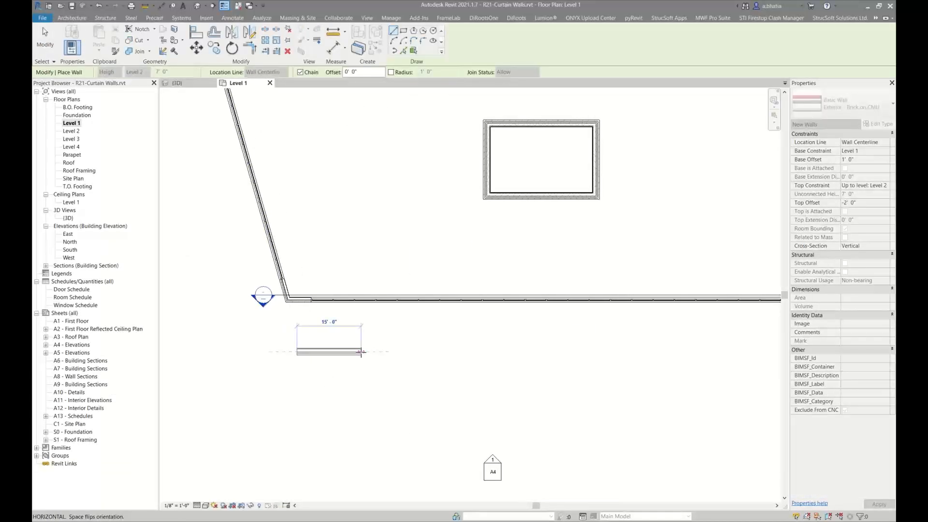
{"action": "left_click", "coordinate": [361, 353]}
{"action": "key", "text": "Escape"}
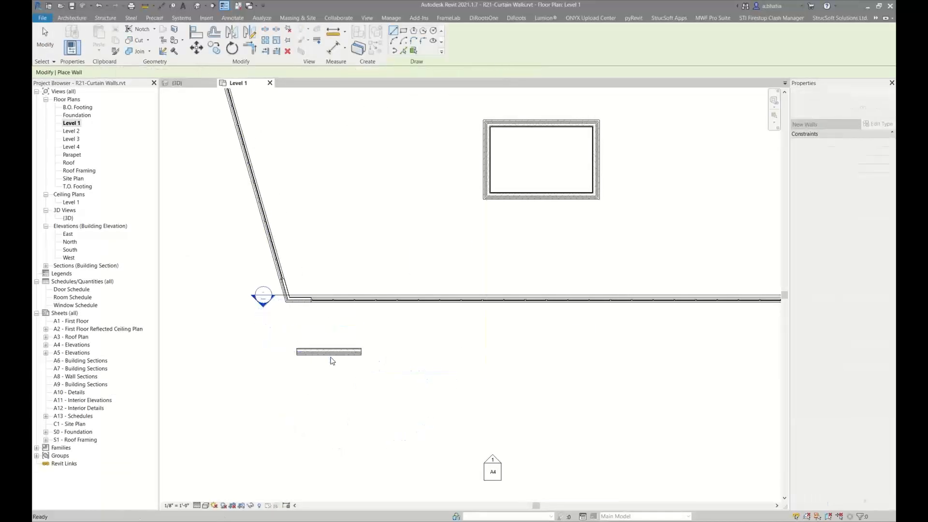
Create a similar wall with the Curtain Wall type and draw it 13 ft long along the brick wall, starting about 1 ft from its left end
{"action": "scroll", "coordinate": [332, 361], "scroll_direction": "up", "scroll_amount": 4}
{"action": "left_click", "coordinate": [327, 341]}
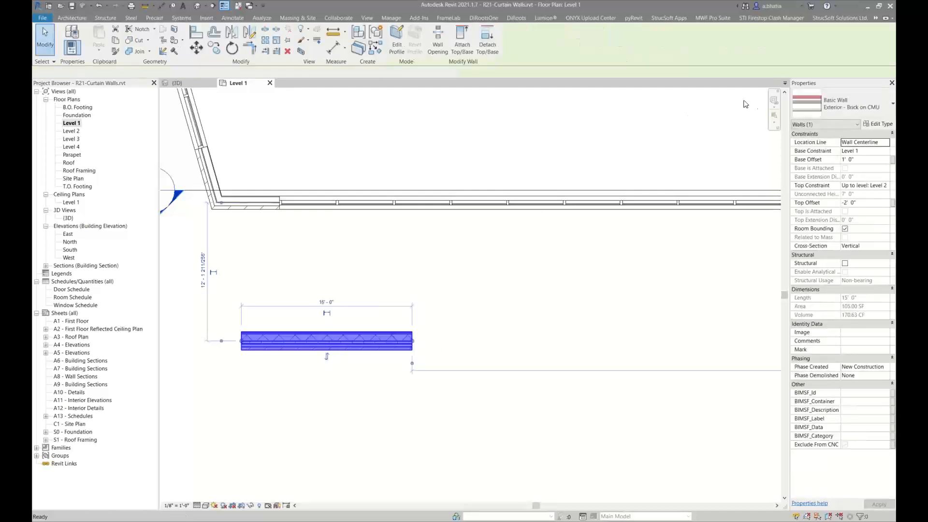
{"action": "key", "text": "c"}
{"action": "key", "text": "s"}
{"action": "left_click", "coordinate": [840, 115]}
{"action": "scroll", "coordinate": [809, 258], "scroll_direction": "down", "scroll_amount": 1}
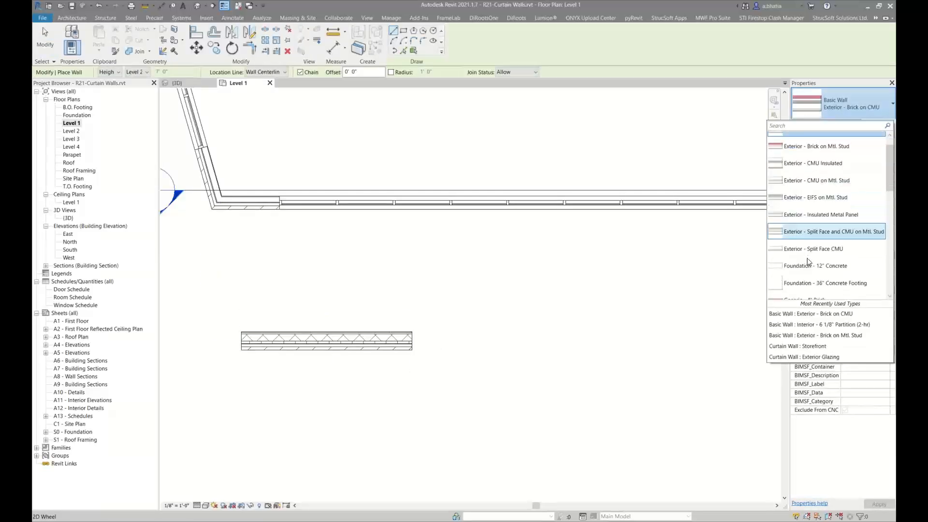
{"action": "scroll", "coordinate": [809, 261], "scroll_direction": "down", "scroll_amount": 3}
{"action": "left_click", "coordinate": [814, 220]}
{"action": "scroll", "coordinate": [269, 341], "scroll_direction": "up", "scroll_amount": 2}
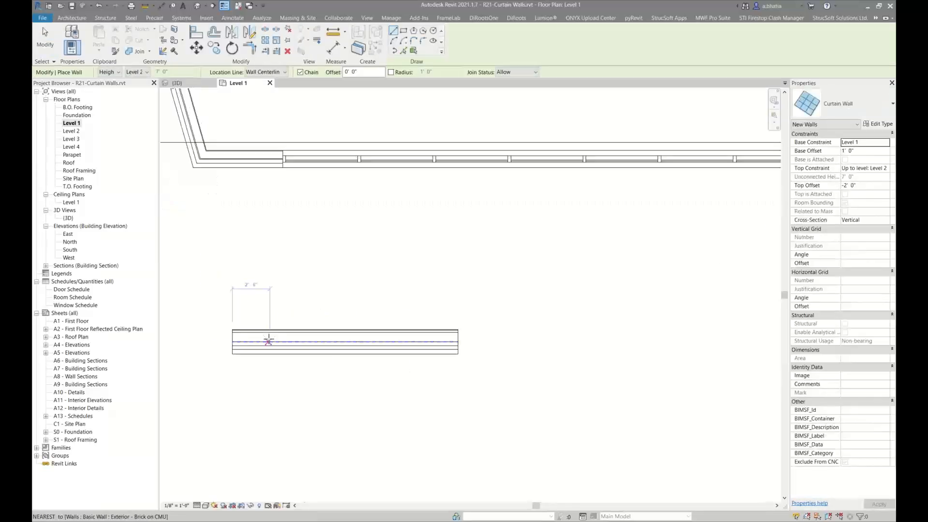
{"action": "scroll", "coordinate": [269, 341], "scroll_direction": "up", "scroll_amount": 2}
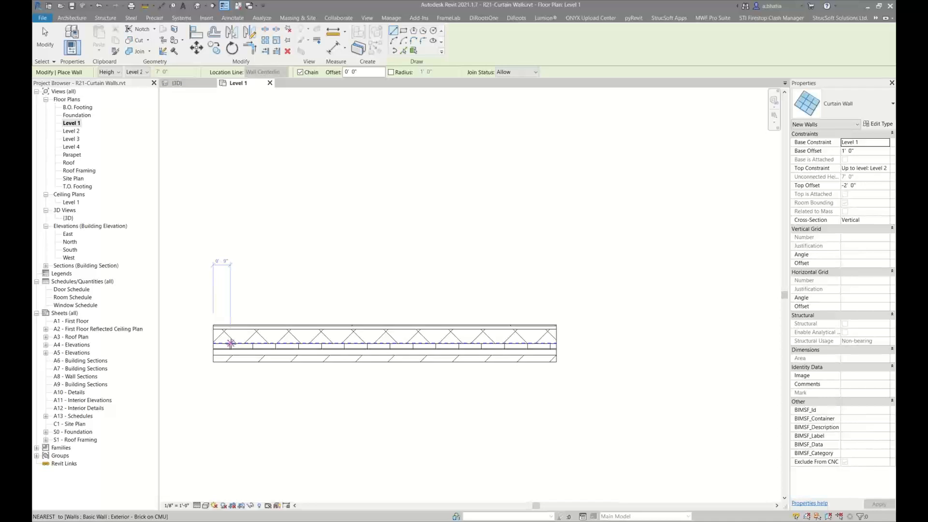
{"action": "left_click", "coordinate": [235, 343]}
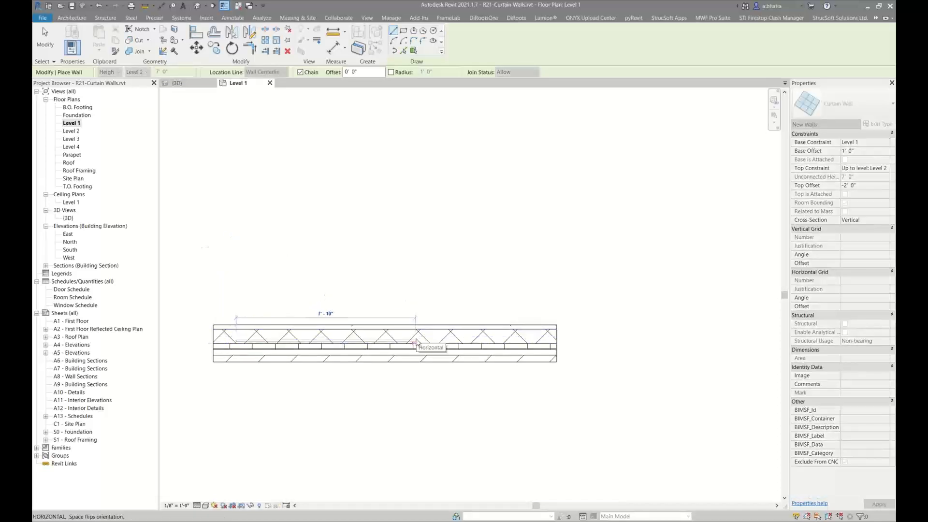
{"action": "type", "text": "13"}
{"action": "key", "text": "Return"}
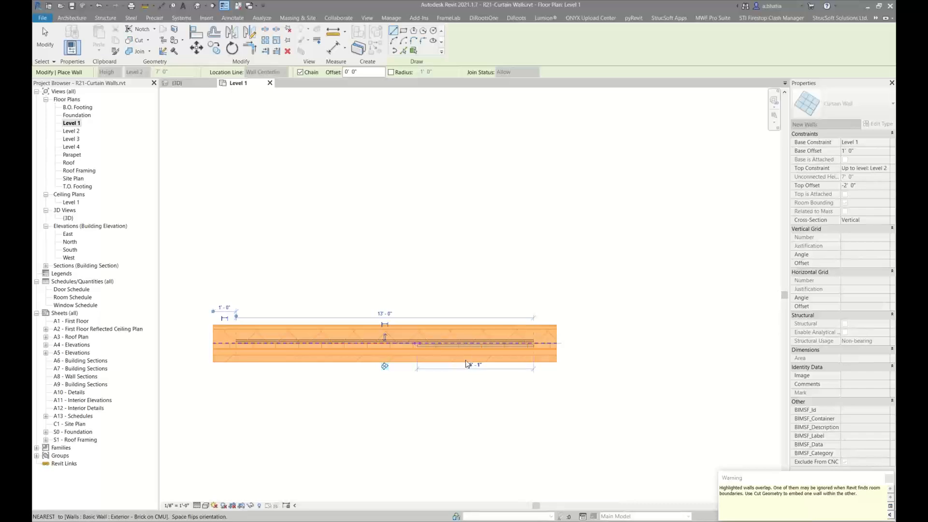
{"action": "key", "text": "Escape"}
{"action": "key", "text": "Escape"}
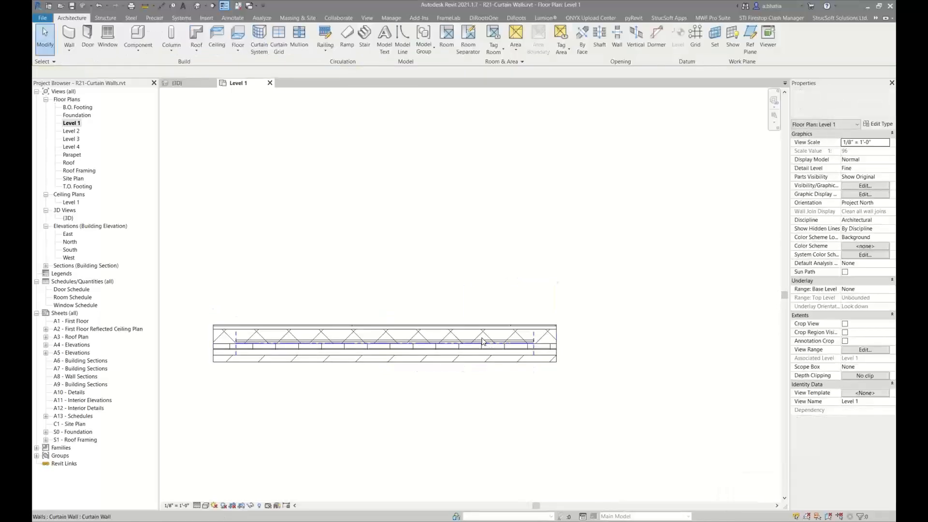
Select the curtain wall and flip its orientation
{"action": "left_click", "coordinate": [483, 342]}
{"action": "key", "text": "space"}
{"action": "left_click", "coordinate": [574, 259]}
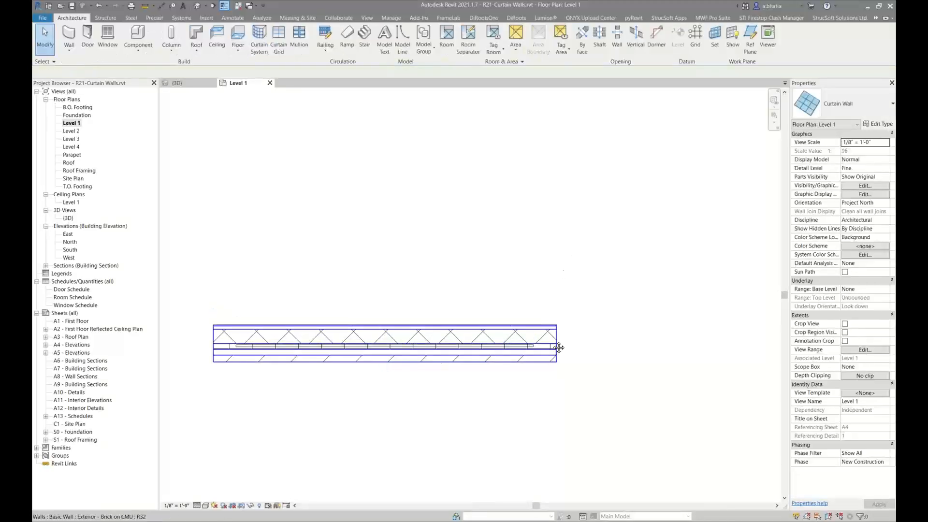
{"action": "middle_click_drag", "start_coordinate": [559, 348], "coordinate": [556, 310]}
{"action": "scroll", "coordinate": [523, 310], "scroll_direction": "up", "scroll_amount": 3}
{"action": "scroll", "coordinate": [541, 303], "scroll_direction": "down", "scroll_amount": 2}
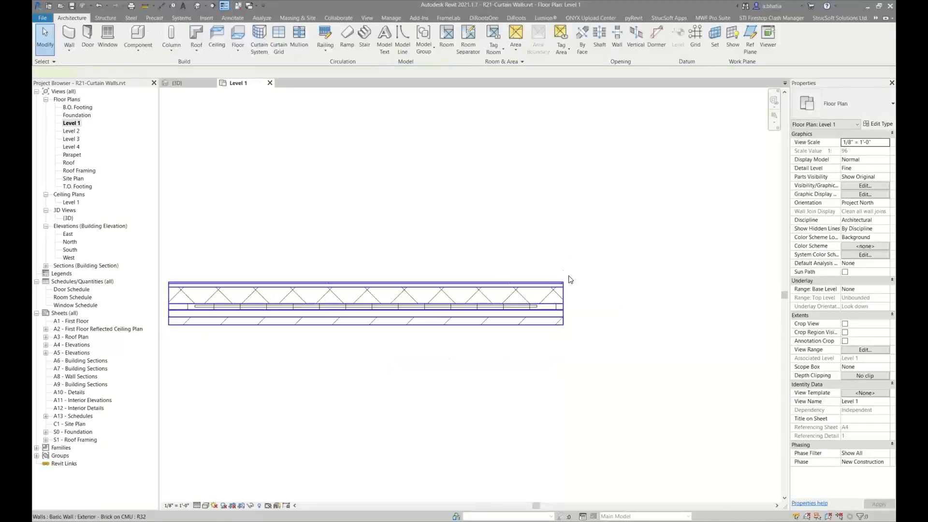
Change the host brick wall's type to Exterior - Brick on Mtl. Stud
{"action": "left_click", "coordinate": [561, 285]}
{"action": "left_click", "coordinate": [844, 104]}
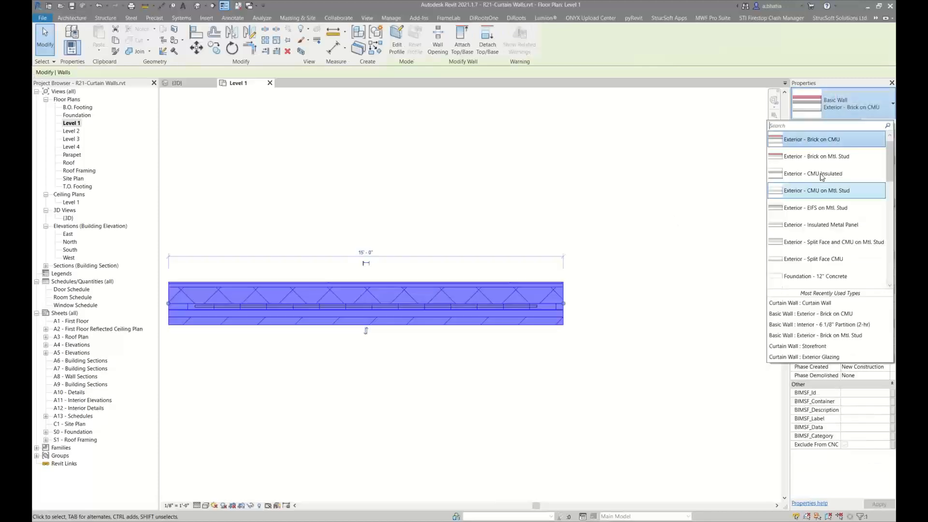
{"action": "left_click", "coordinate": [832, 151]}
{"action": "left_click", "coordinate": [640, 180]}
Copy the brick wall 20 ft to the right
{"action": "middle_click_drag", "start_coordinate": [265, 305], "coordinate": [369, 283]}
{"action": "scroll", "coordinate": [370, 283], "scroll_direction": "up", "scroll_amount": 3}
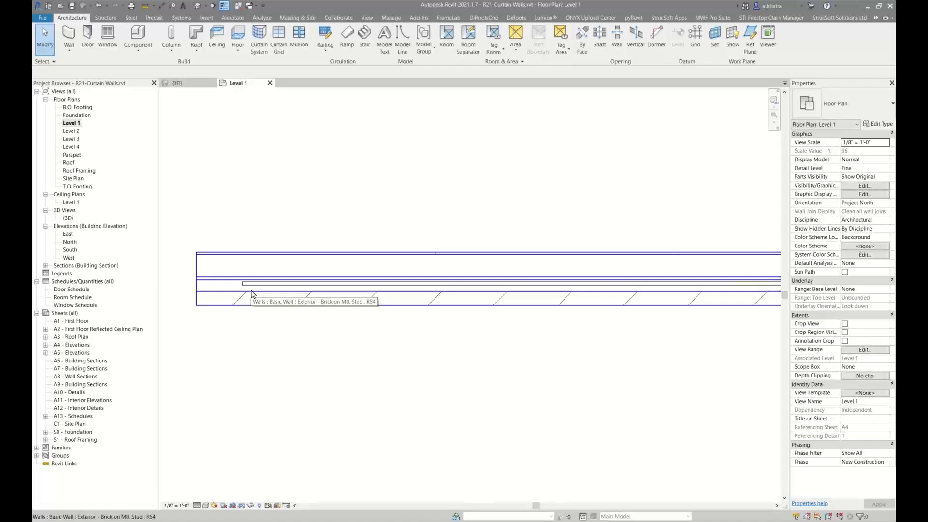
{"action": "scroll", "coordinate": [251, 294], "scroll_direction": "down", "scroll_amount": 3}
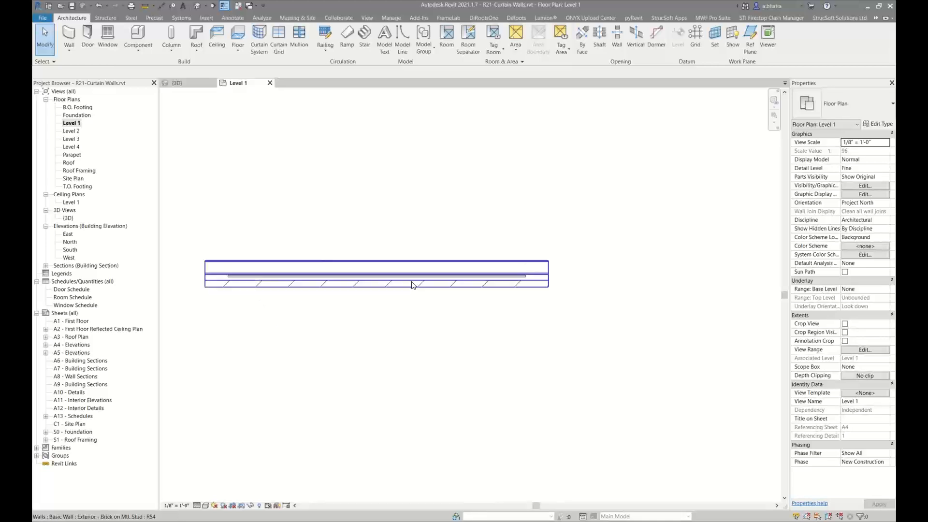
{"action": "middle_click_drag", "start_coordinate": [411, 281], "coordinate": [353, 284]}
{"action": "scroll", "coordinate": [354, 284], "scroll_direction": "down", "scroll_amount": 2}
{"action": "scroll", "coordinate": [504, 242], "scroll_direction": "down", "scroll_amount": 1}
{"action": "middle_click_drag", "start_coordinate": [499, 244], "coordinate": [466, 244]}
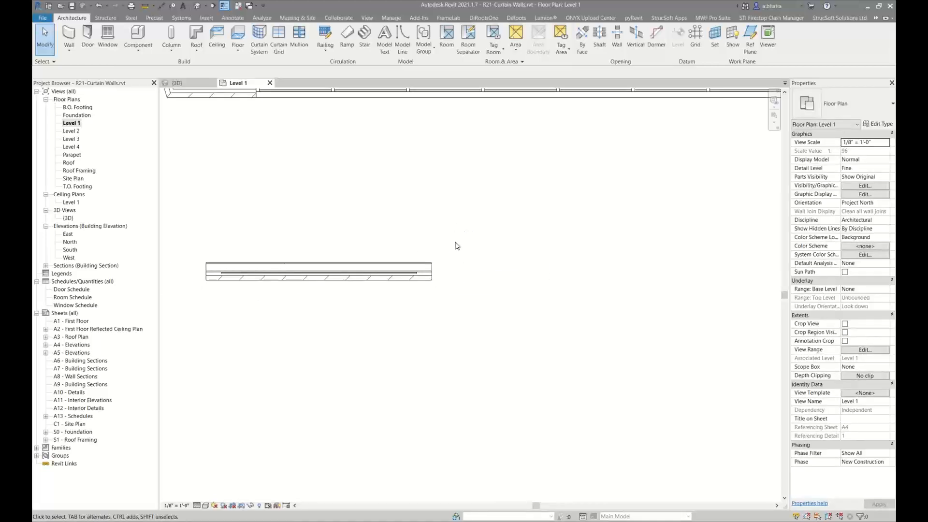
{"action": "middle_click_drag", "start_coordinate": [456, 245], "coordinate": [389, 248]}
{"action": "scroll", "coordinate": [387, 251], "scroll_direction": "down", "scroll_amount": 1}
{"action": "left_click", "coordinate": [385, 253]}
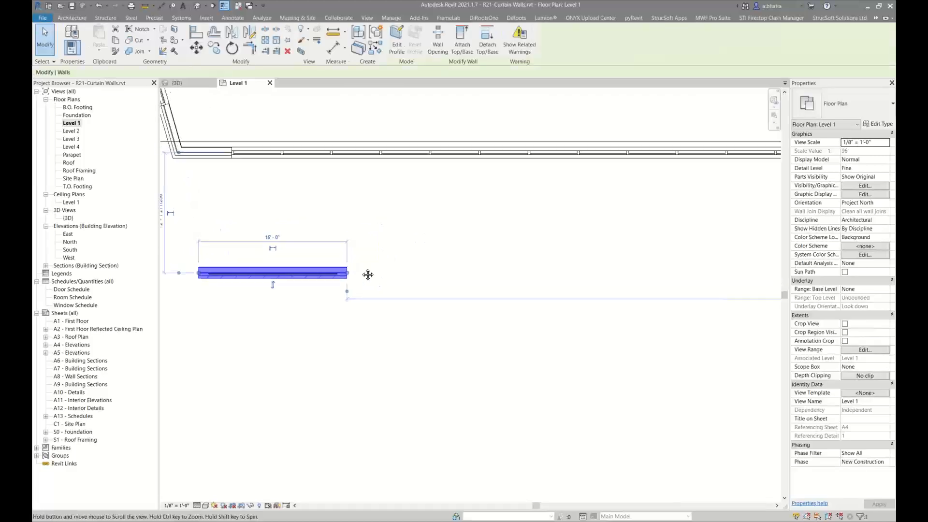
{"action": "scroll", "coordinate": [361, 267], "scroll_direction": "down", "scroll_amount": 1}
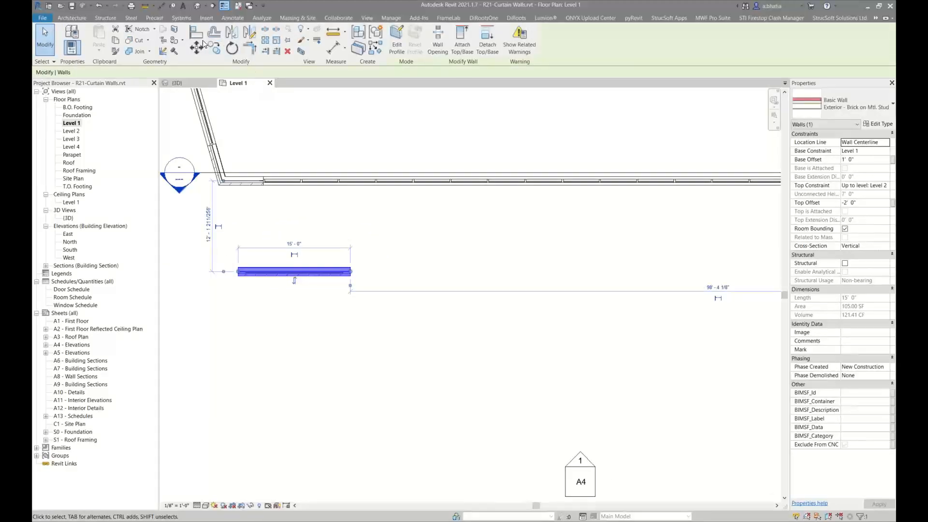
{"action": "left_click", "coordinate": [215, 47]}
{"action": "left_click", "coordinate": [352, 271]}
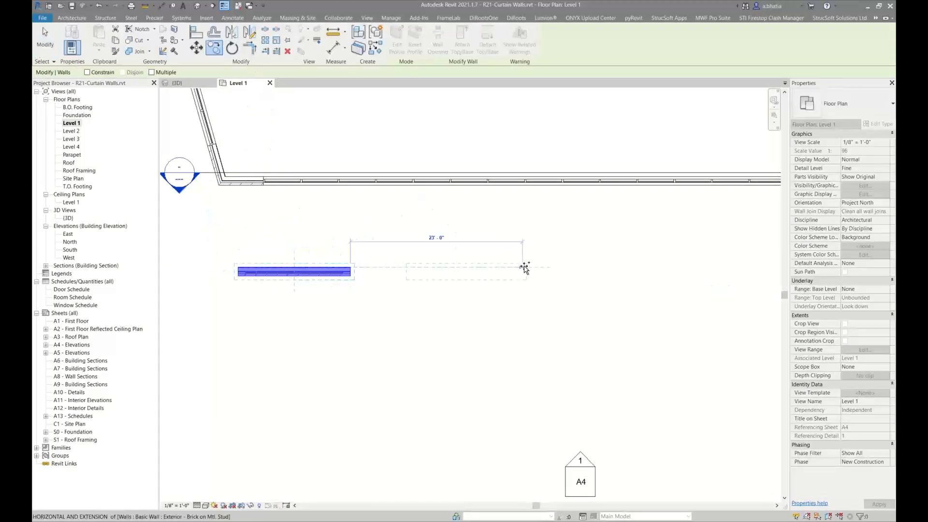
{"action": "type", "text": "20"}
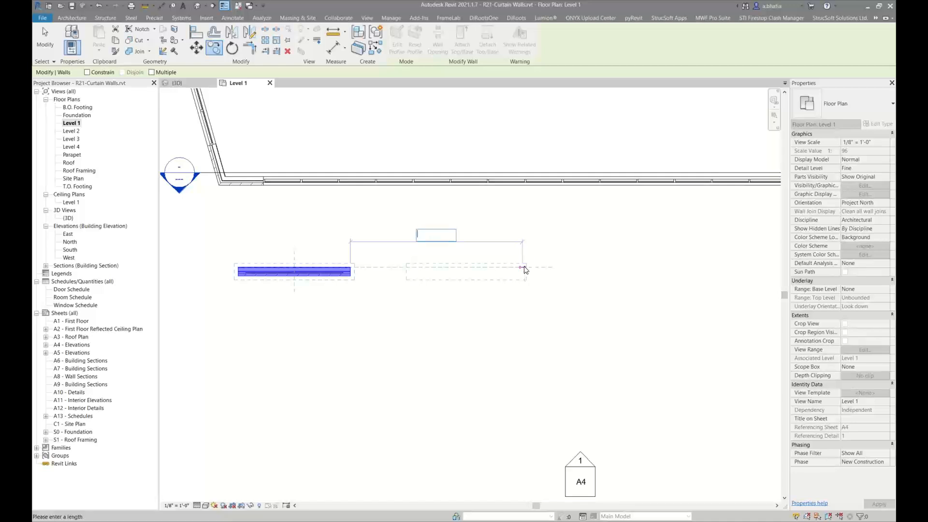
{"action": "key", "text": "Return"}
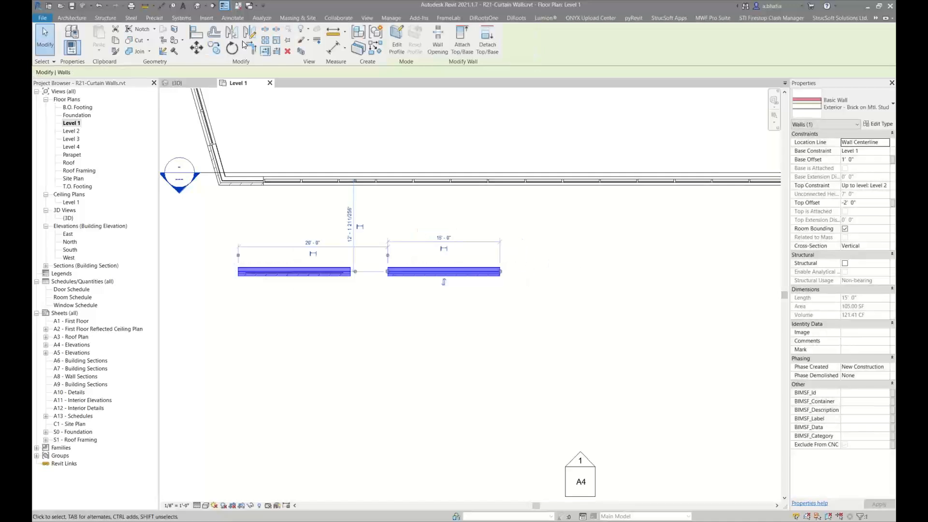
Copy the new wall another 20 ft to the right
{"action": "left_click", "coordinate": [412, 251]}
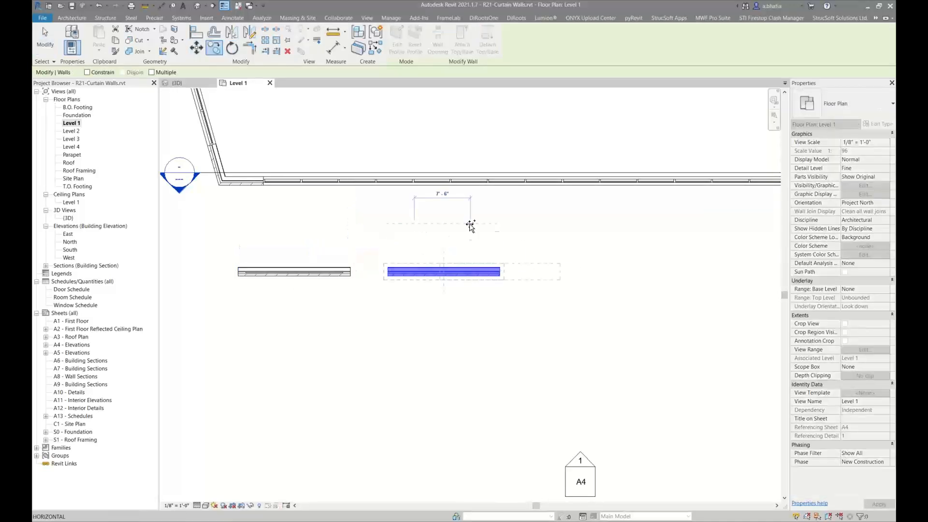
{"action": "type", "text": "20"}
{"action": "key", "text": "Return"}
{"action": "key", "text": "Escape"}
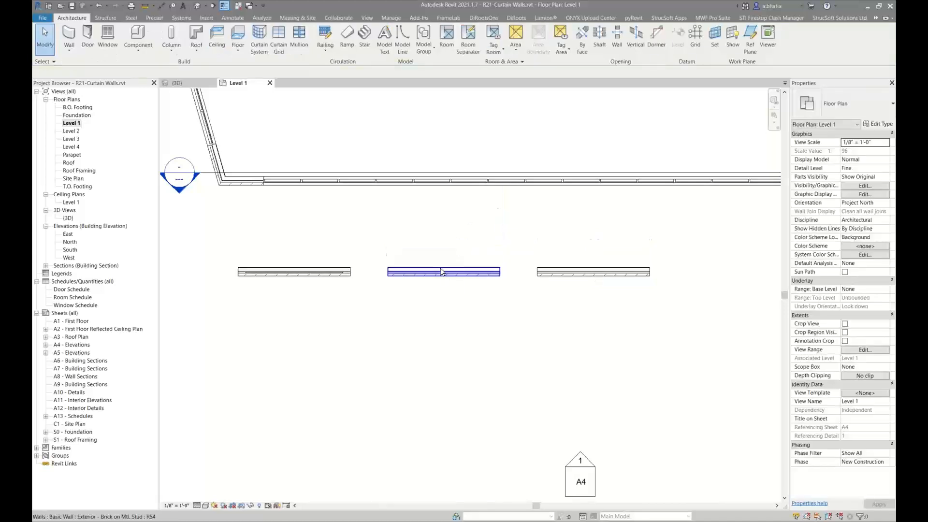
Draw a 13 ft Exterior Glazing curtain wall along the second brick wall, starting about 1 ft from its left end
{"action": "scroll", "coordinate": [423, 265], "scroll_direction": "up", "scroll_amount": 5}
{"action": "middle_click_drag", "start_coordinate": [295, 278], "coordinate": [407, 267]}
{"action": "scroll", "coordinate": [459, 265], "scroll_direction": "down", "scroll_amount": 4}
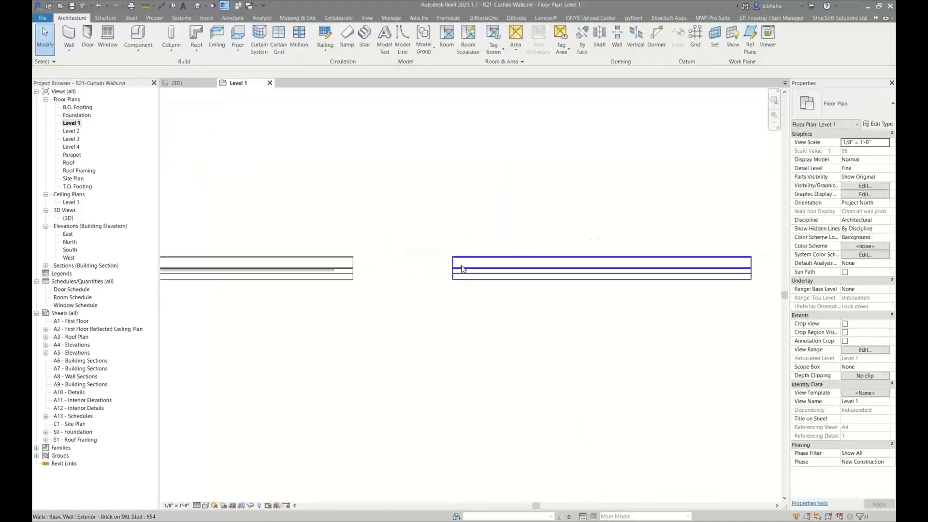
{"action": "scroll", "coordinate": [311, 270], "scroll_direction": "up", "scroll_amount": 1}
{"action": "left_click", "coordinate": [313, 276]}
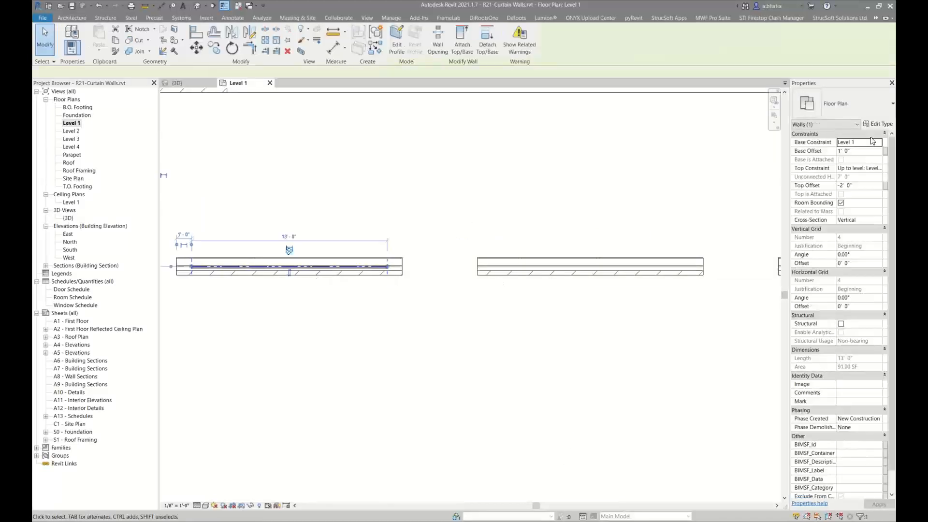
{"action": "middle_click_drag", "start_coordinate": [539, 211], "coordinate": [420, 213]}
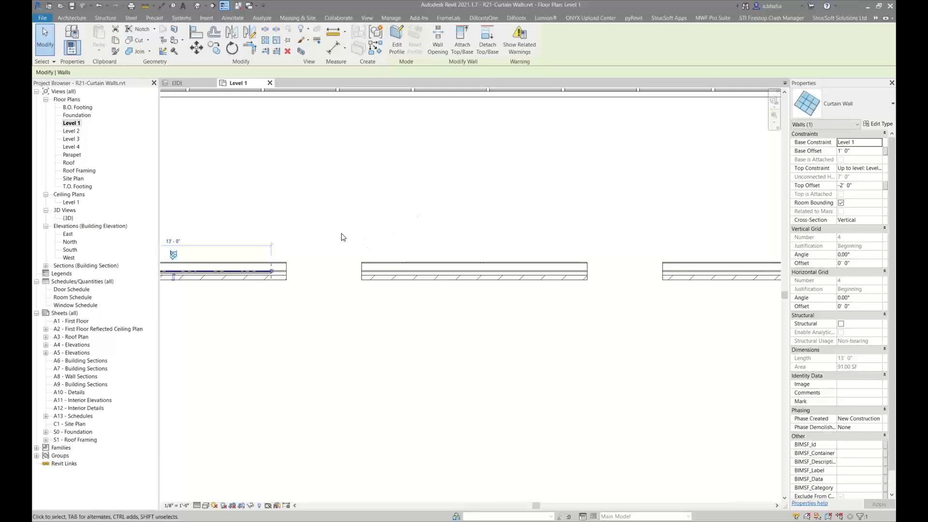
{"action": "key", "text": "w"}
{"action": "key", "text": "a"}
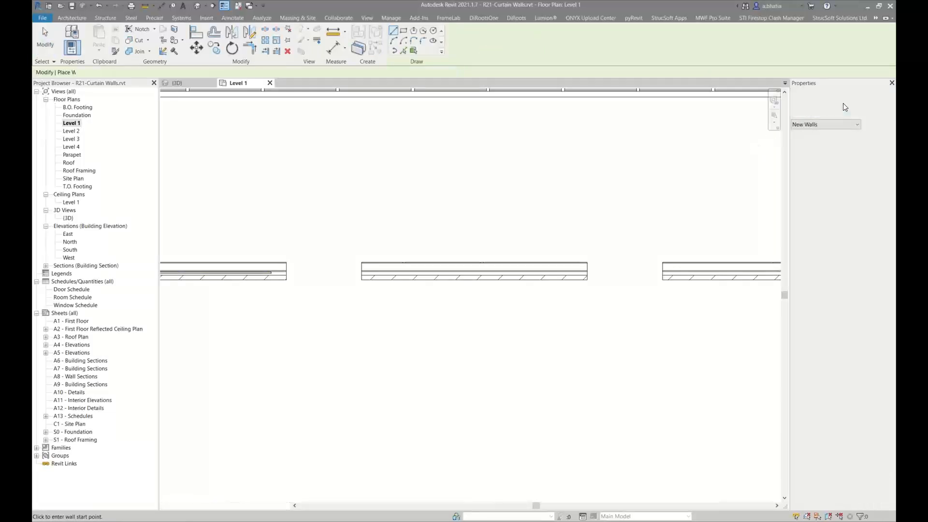
{"action": "left_click", "coordinate": [845, 107]}
{"action": "left_click", "coordinate": [806, 230]}
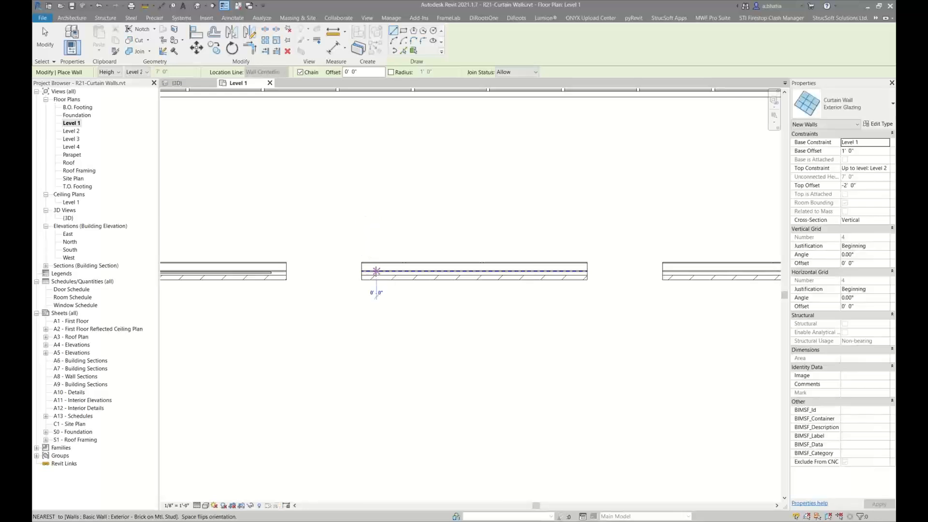
{"action": "left_click", "coordinate": [376, 271]}
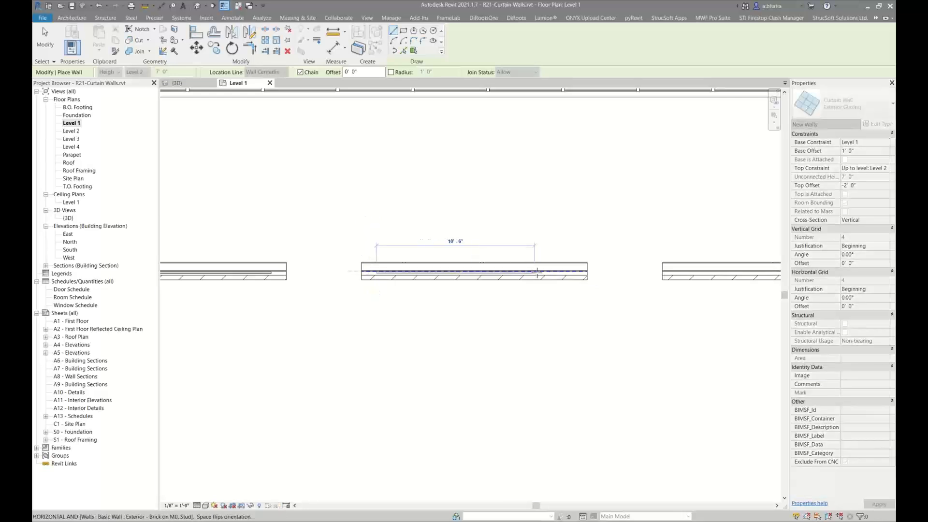
{"action": "type", "text": "1"}
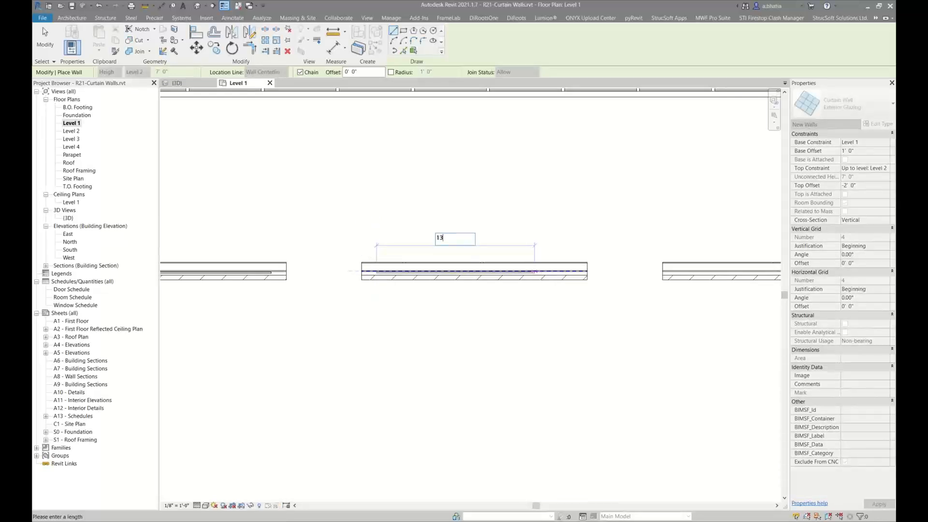
{"action": "type", "text": "3"}
{"action": "key", "text": "Return"}
{"action": "key", "text": "Escape"}
{"action": "key", "text": "Escape"}
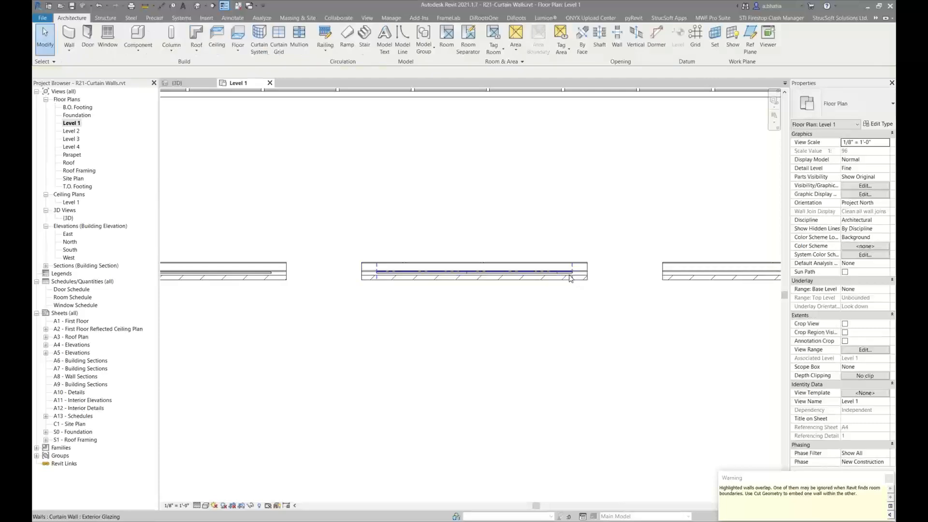
Draw a 13 ft Storefront curtain wall along the third brick wall, starting about 1 ft from its left end
{"action": "middle_click_drag", "start_coordinate": [581, 275], "coordinate": [315, 264]}
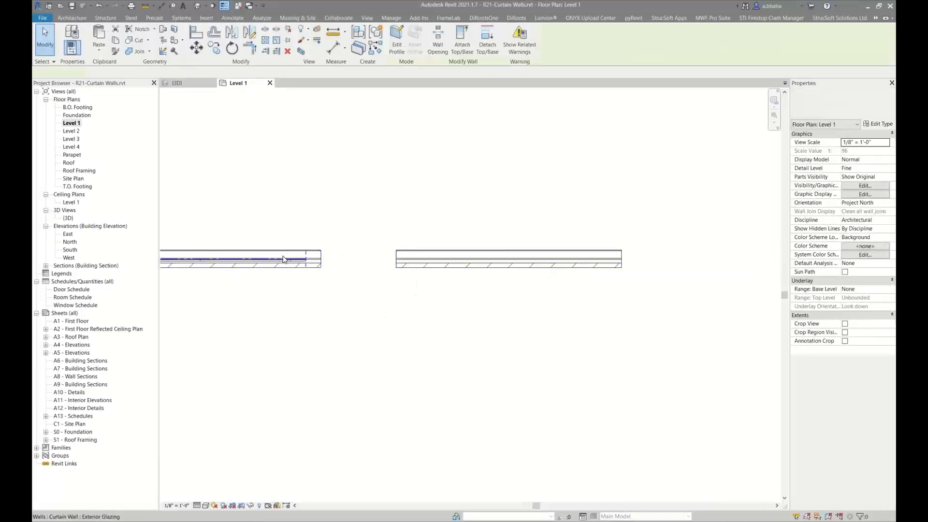
{"action": "key", "text": "w"}
{"action": "key", "text": "a"}
{"action": "left_click", "coordinate": [846, 112]}
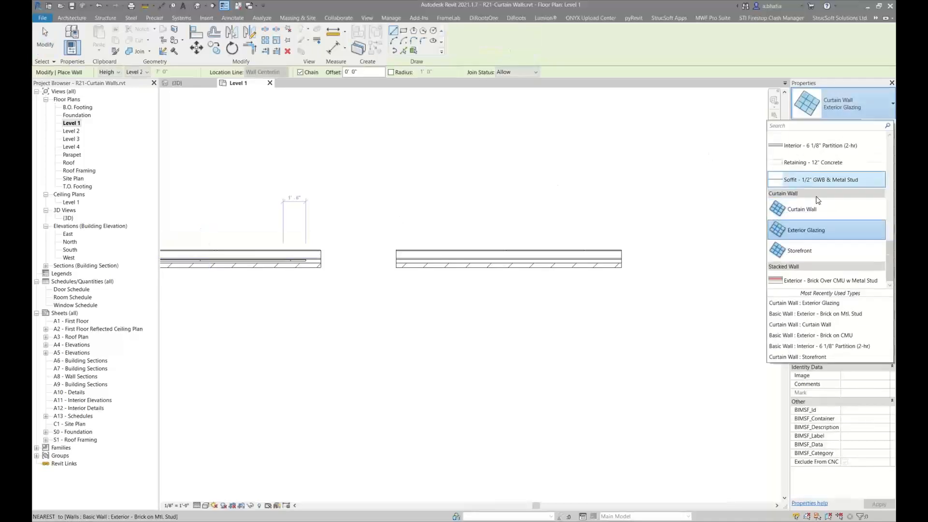
{"action": "left_click", "coordinate": [822, 248]}
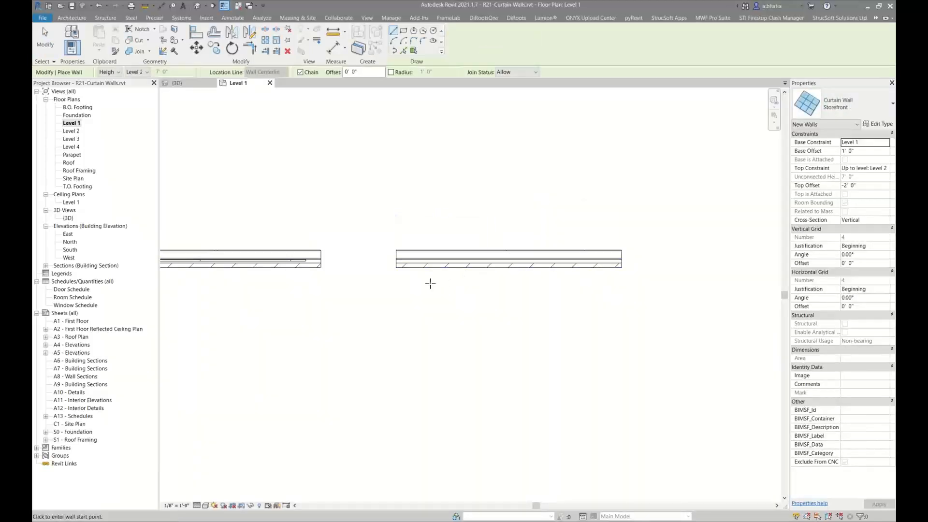
{"action": "left_click", "coordinate": [412, 259]}
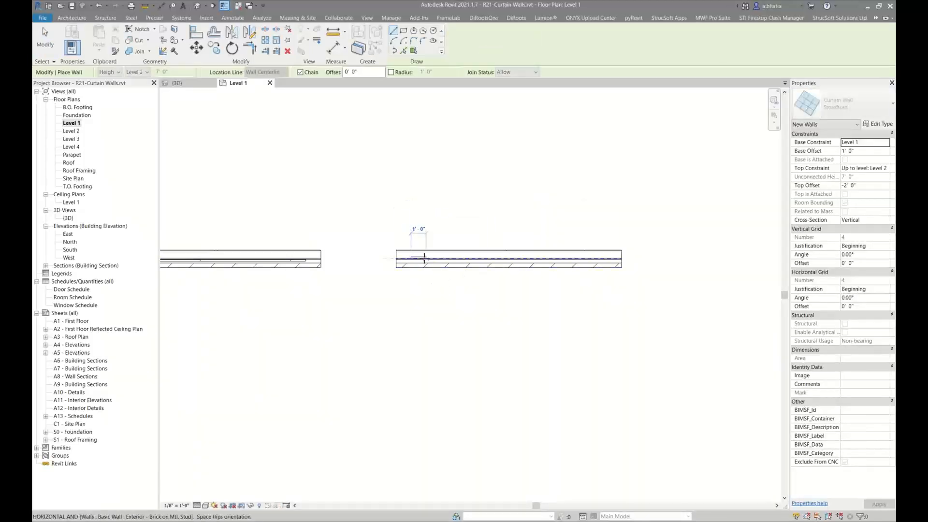
{"action": "type", "text": "13"}
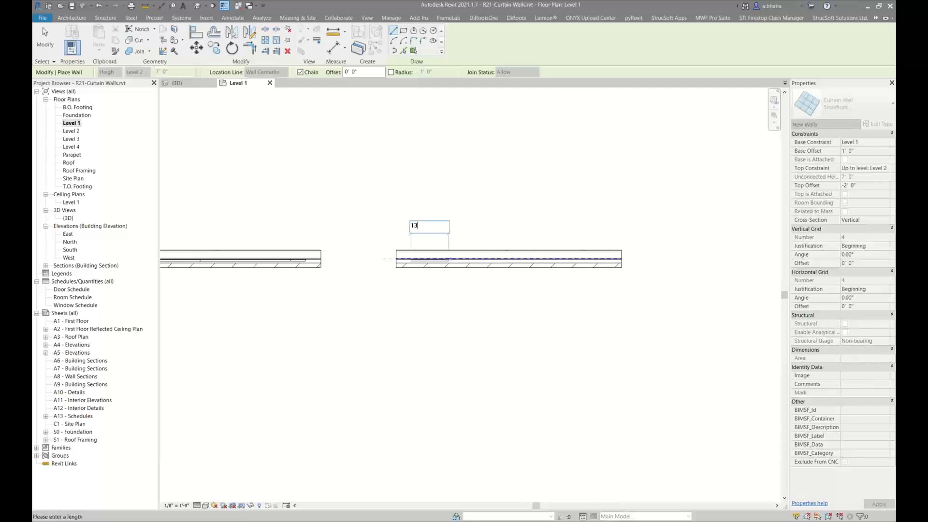
{"action": "key", "text": "Return"}
{"action": "key", "text": "Escape"}
{"action": "key", "text": "Escape"}
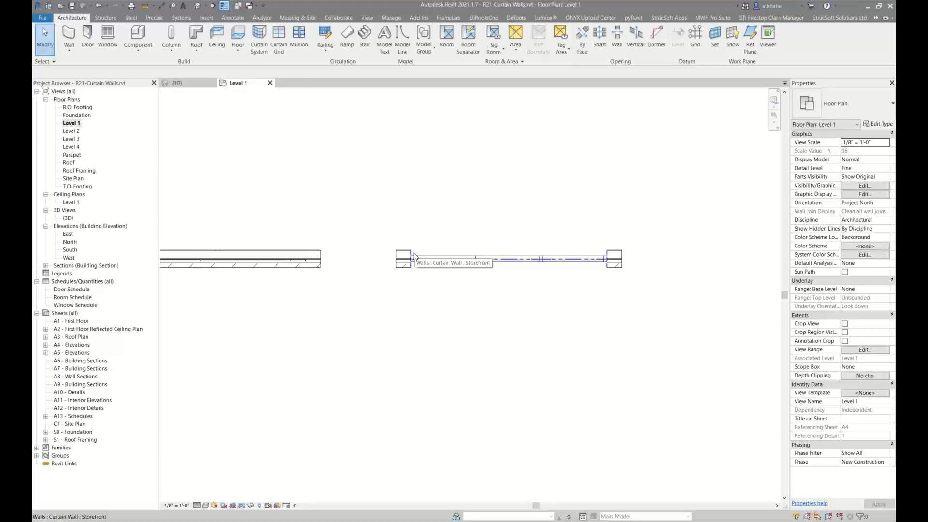
Select the new Storefront curtain wall and open its type properties
{"action": "scroll", "coordinate": [424, 220], "scroll_direction": "down", "scroll_amount": 2}
{"action": "scroll", "coordinate": [425, 220], "scroll_direction": "down", "scroll_amount": 1}
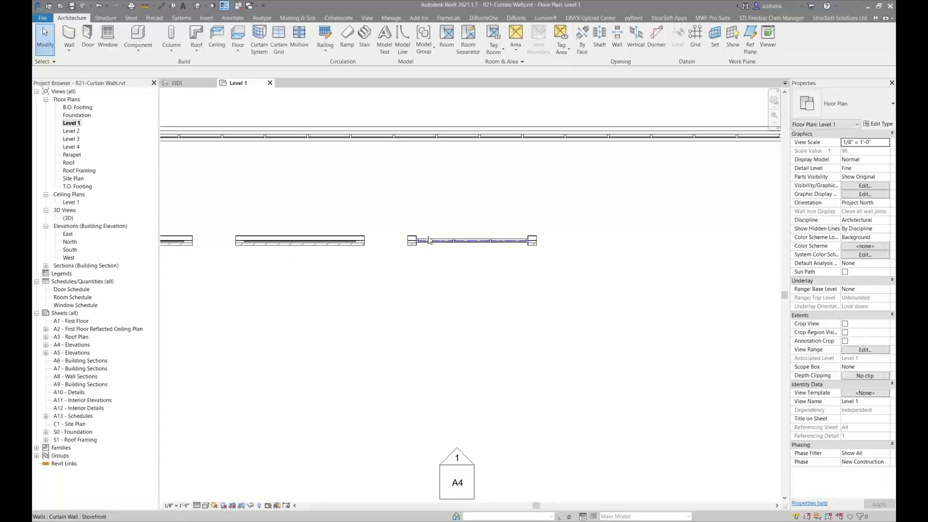
{"action": "scroll", "coordinate": [434, 225], "scroll_direction": "up", "scroll_amount": 3}
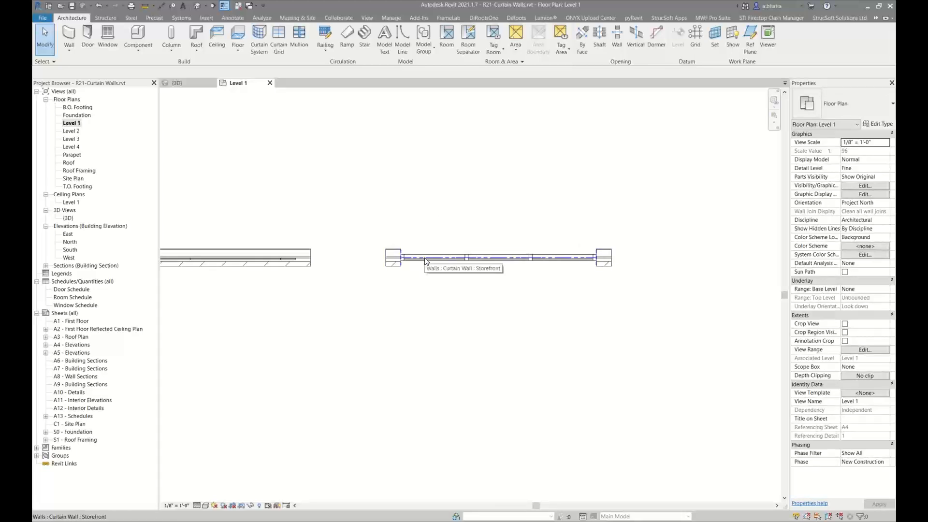
{"action": "left_click", "coordinate": [425, 262]}
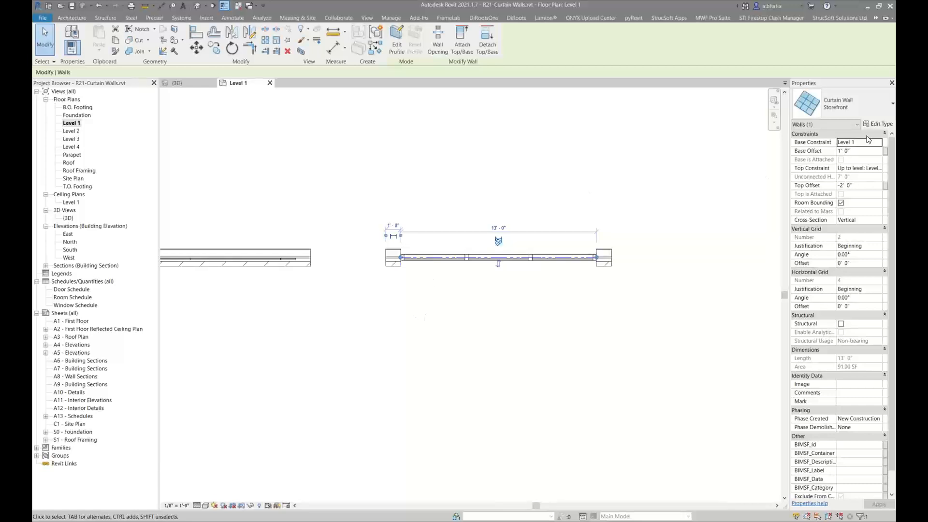
{"action": "left_click", "coordinate": [879, 124]}
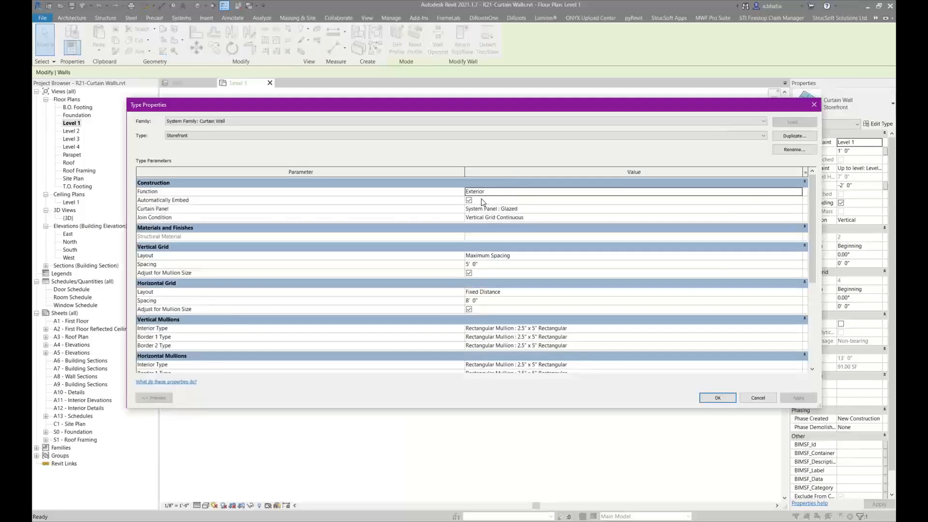
Temporarily turn off Automatically Embed for the Storefront type and apply it, then turn it back on
{"action": "left_click", "coordinate": [489, 202]}
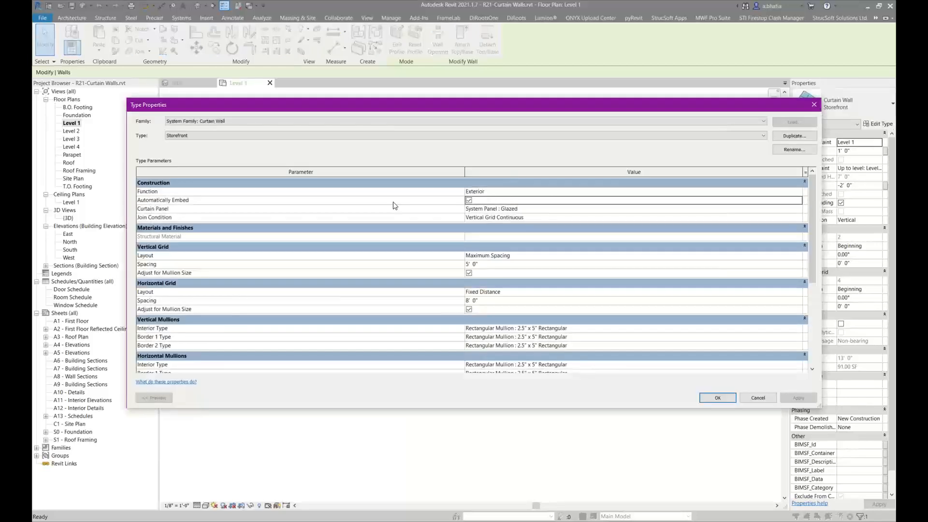
{"action": "mouse_move", "coordinate": [183, 204]}
{"action": "left_click_drag", "start_coordinate": [127, 278], "coordinate": [391, 235]}
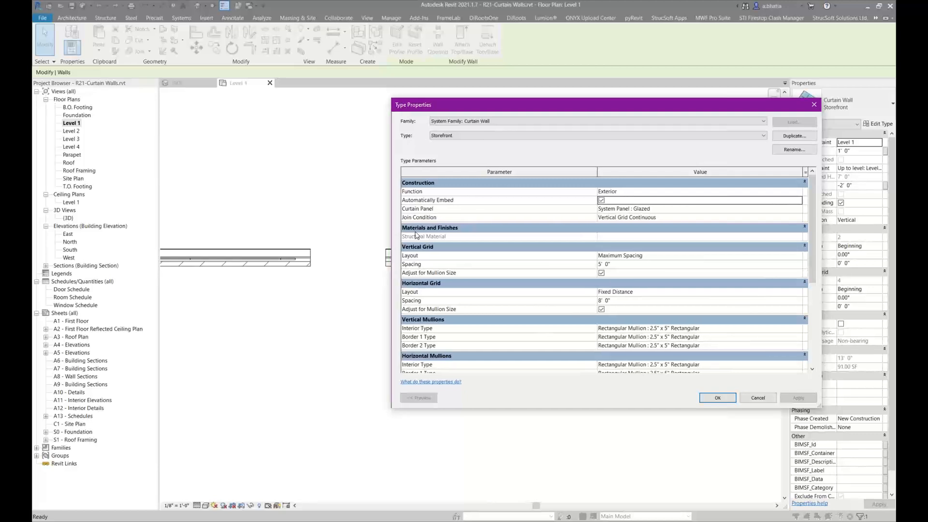
{"action": "left_click_drag", "start_coordinate": [522, 106], "coordinate": [176, 72]}
{"action": "left_click", "coordinate": [255, 167]}
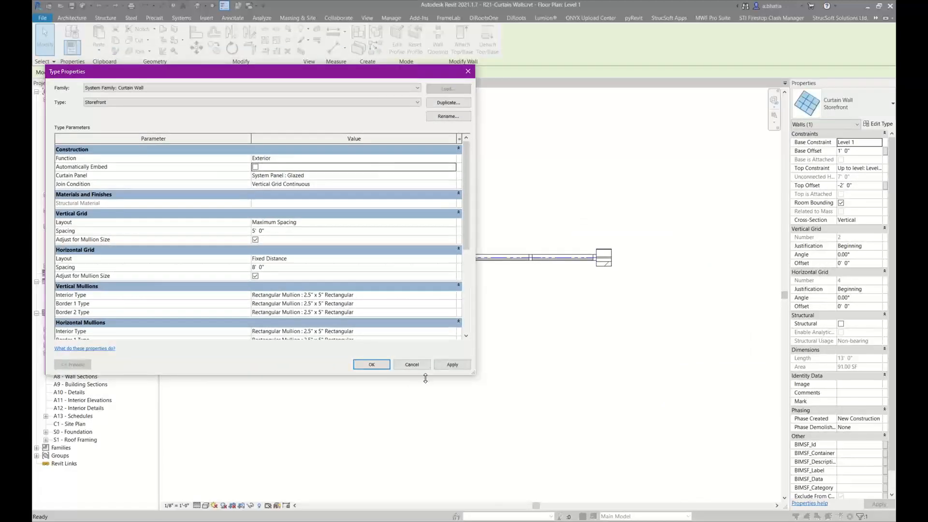
{"action": "left_click", "coordinate": [445, 369]}
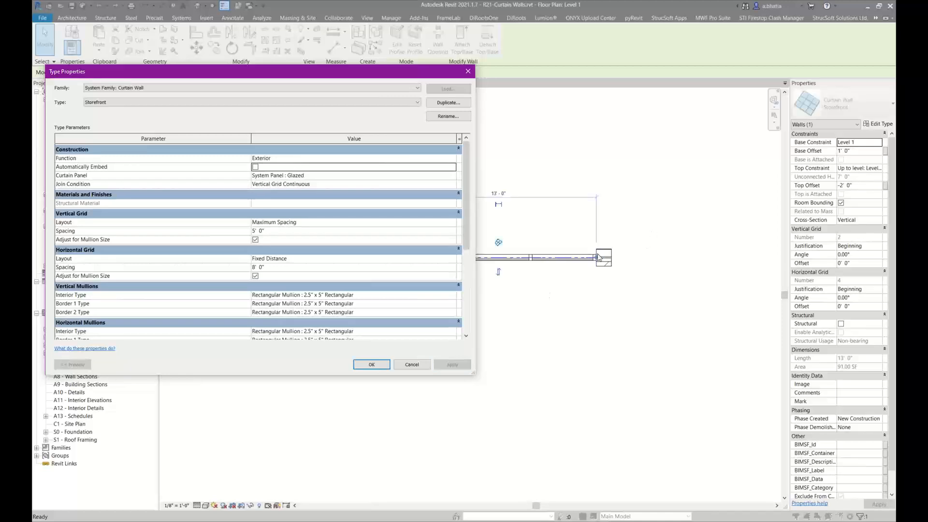
{"action": "left_click", "coordinate": [255, 168]}
Browse the available Curtain Panel choices for the Storefront type without changing the panel
{"action": "left_click", "coordinate": [328, 176]}
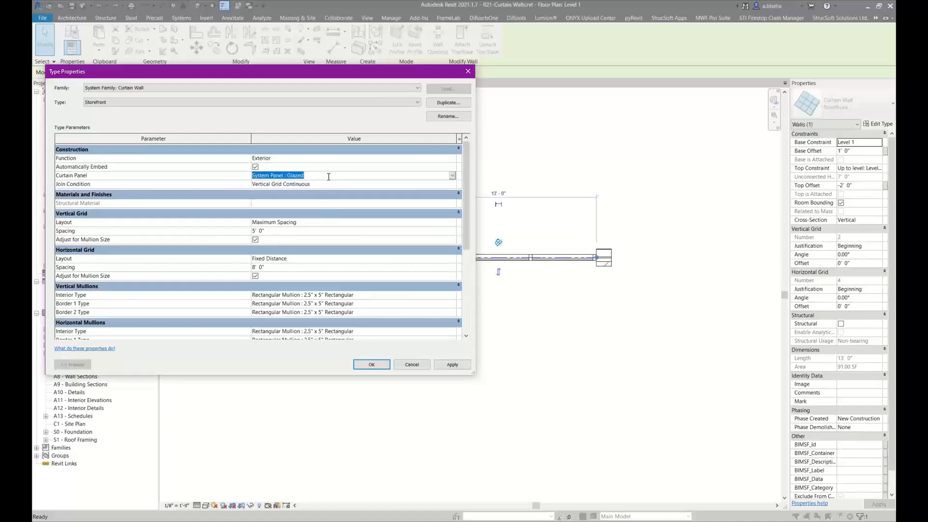
{"action": "left_click", "coordinate": [452, 175]}
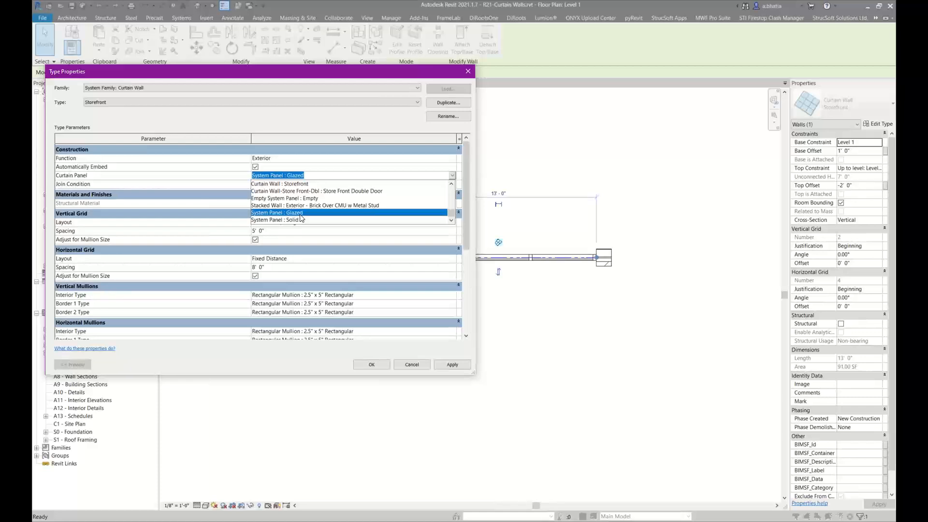
{"action": "scroll", "coordinate": [299, 218], "scroll_direction": "up", "scroll_amount": 5}
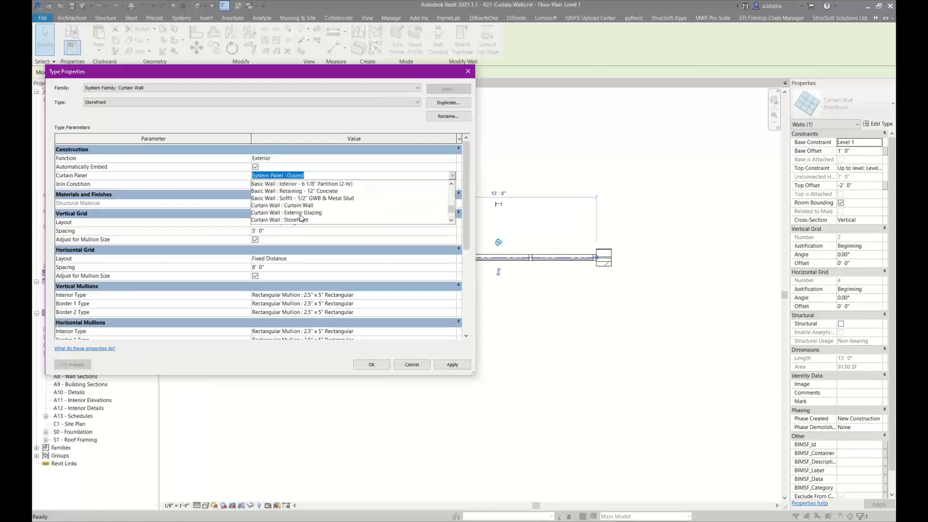
{"action": "scroll", "coordinate": [299, 207], "scroll_direction": "up", "scroll_amount": 6}
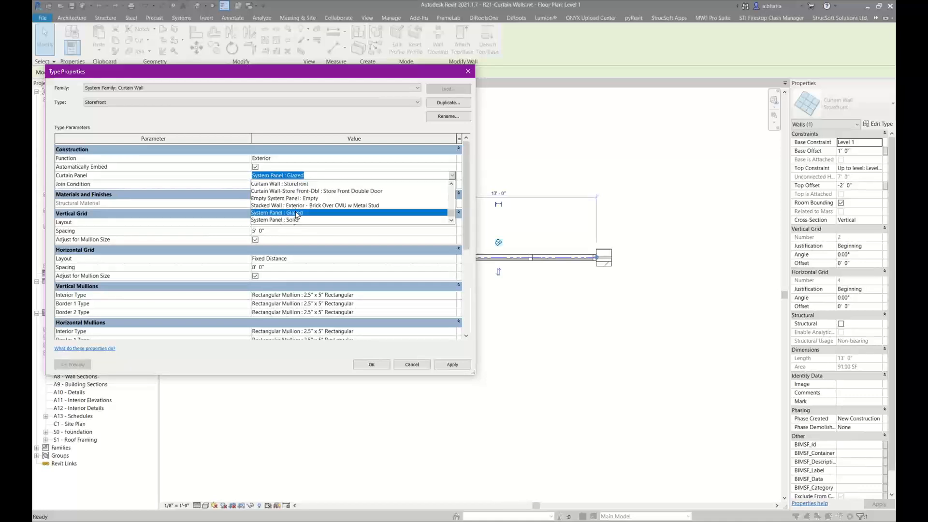
{"action": "key", "text": "Escape"}
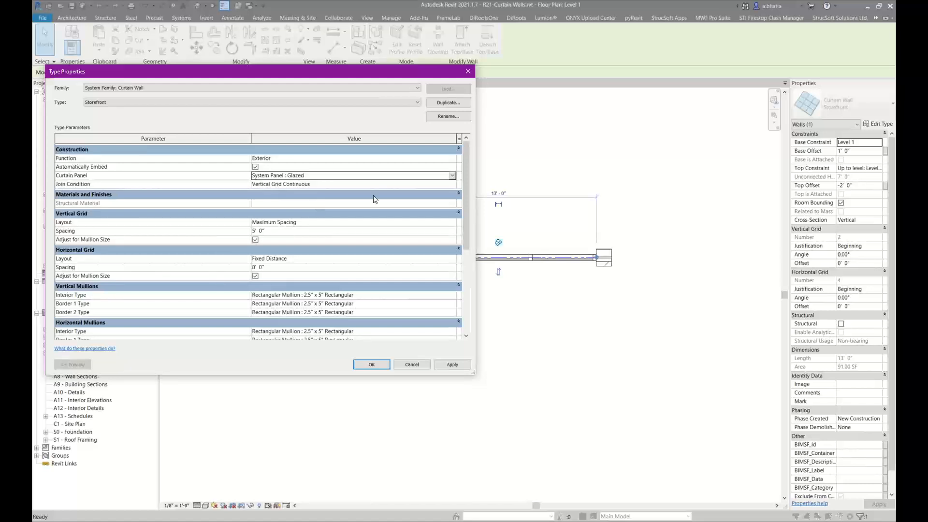
{"action": "left_click", "coordinate": [452, 175]}
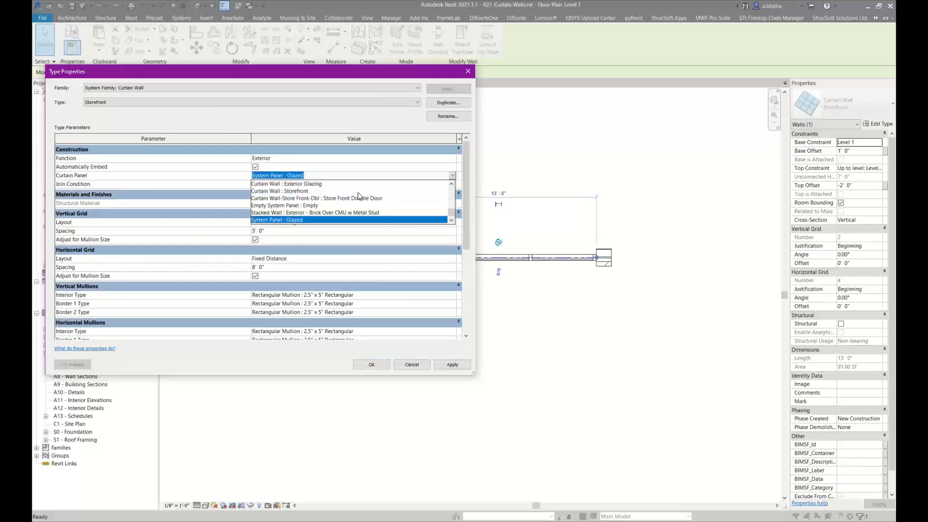
{"action": "scroll", "coordinate": [359, 196], "scroll_direction": "up", "scroll_amount": 5}
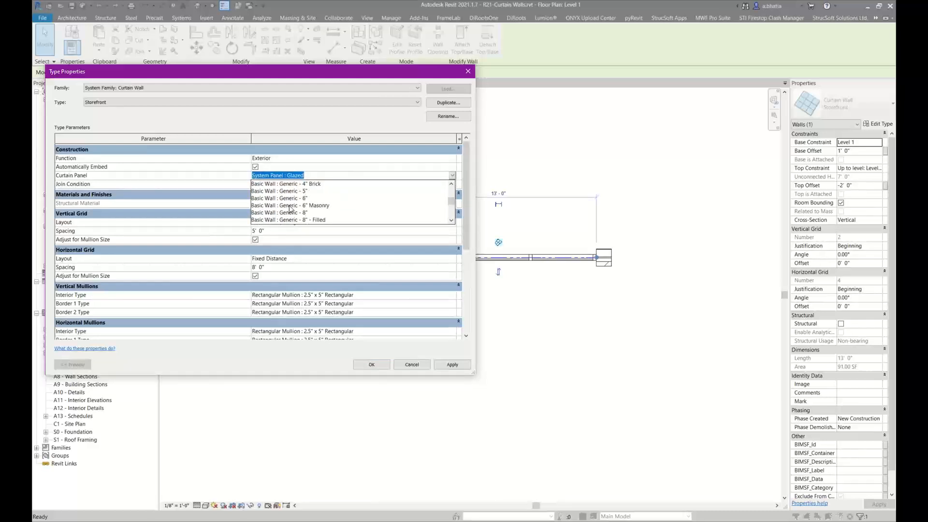
{"action": "left_click", "coordinate": [314, 176]}
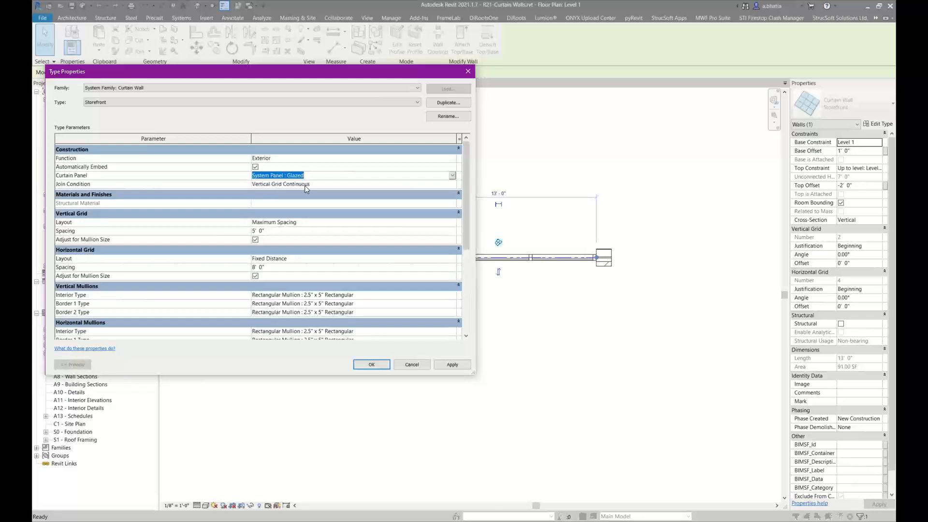
Set the Storefront type's Join Condition to Border and Vertical Grid Continuous
{"action": "left_click", "coordinate": [306, 185]}
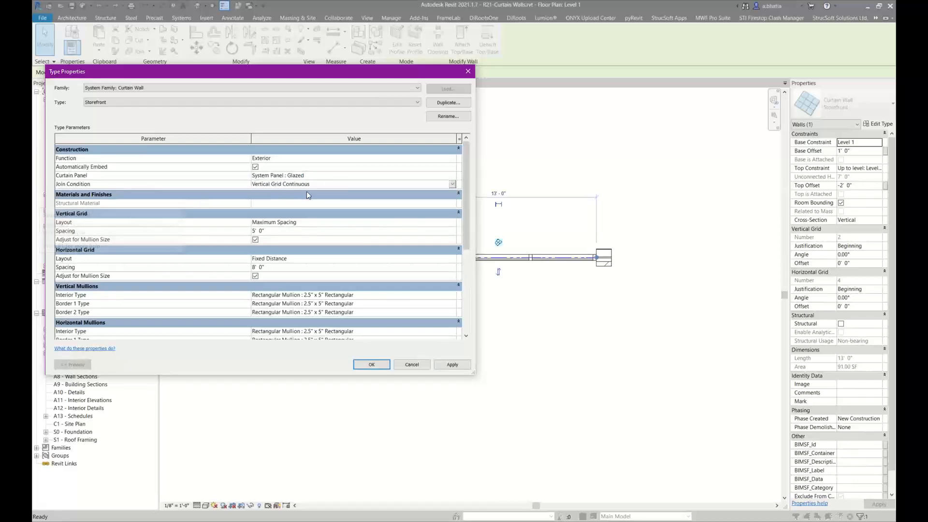
{"action": "left_click", "coordinate": [315, 186]}
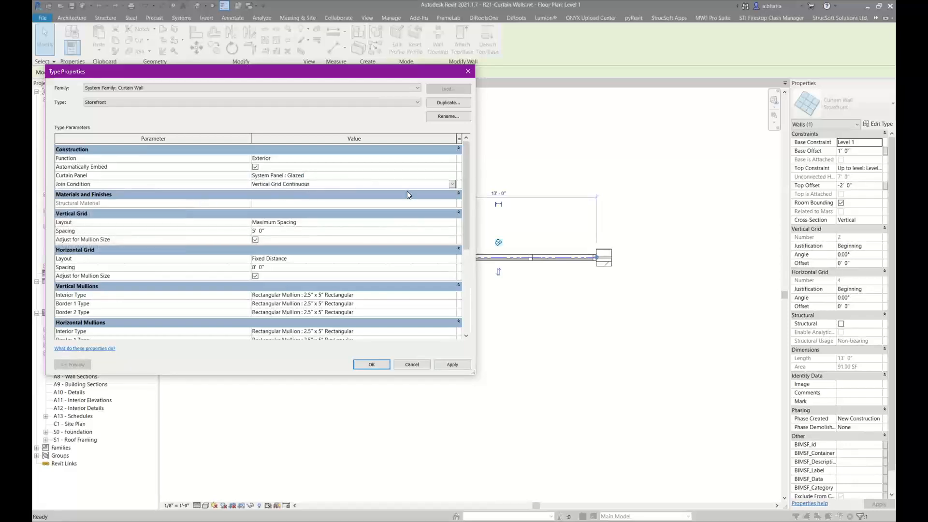
{"action": "left_click", "coordinate": [451, 186]}
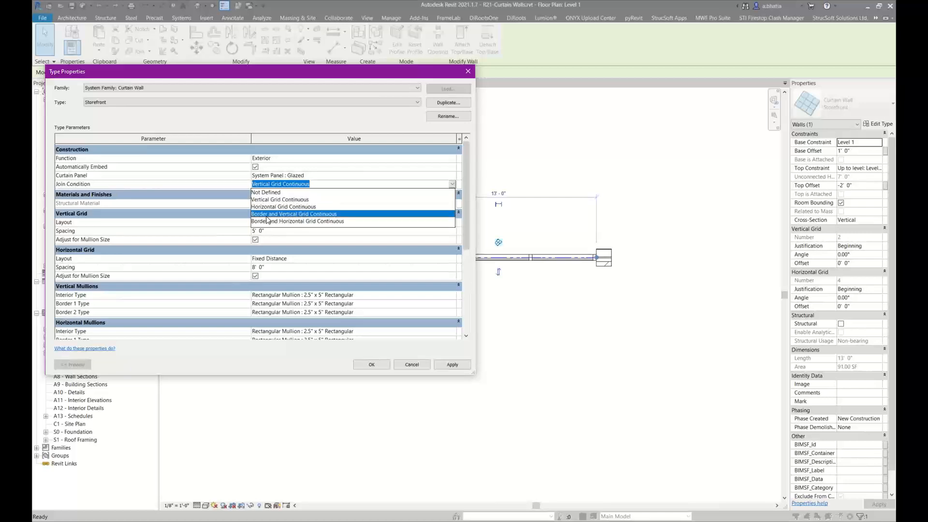
{"action": "left_click", "coordinate": [267, 216]}
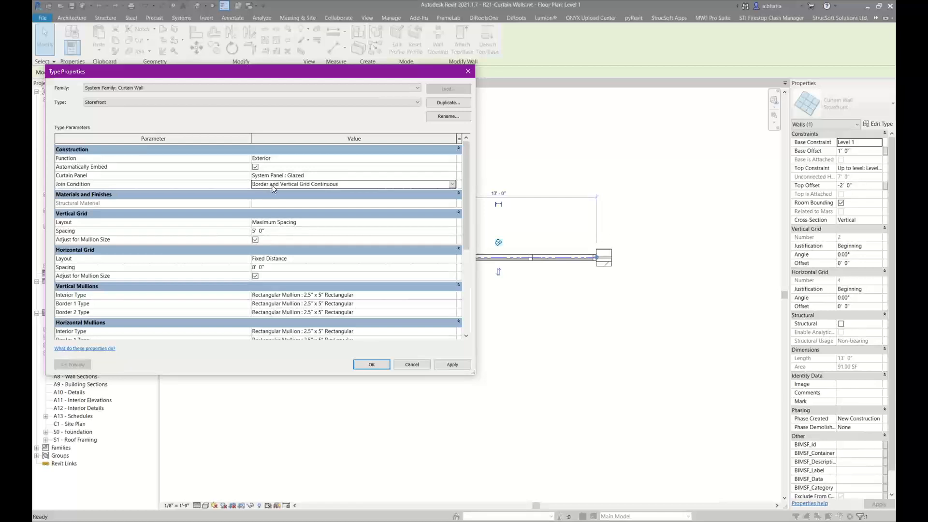
Try the Fixed Distance and Fixed Number vertical grid layouts before returning to Maximum Spacing
{"action": "left_click", "coordinate": [294, 223]}
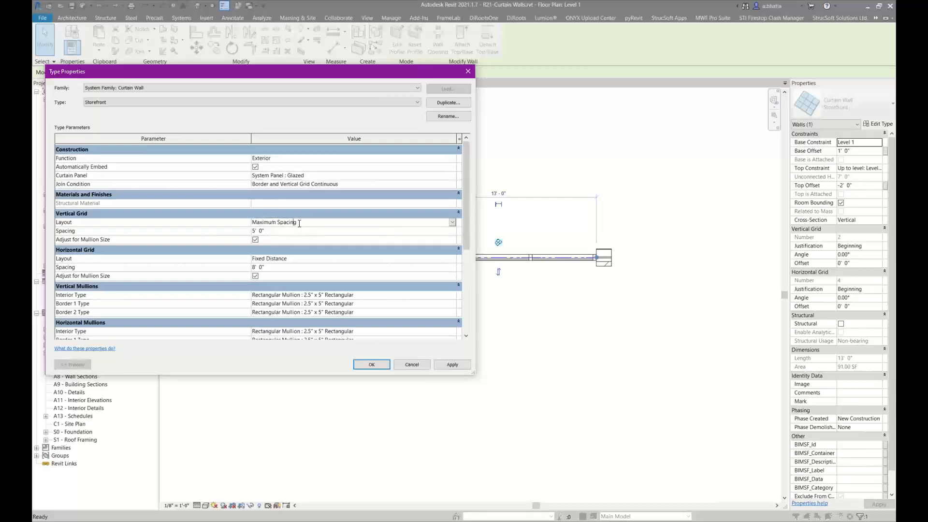
{"action": "left_click", "coordinate": [453, 223]}
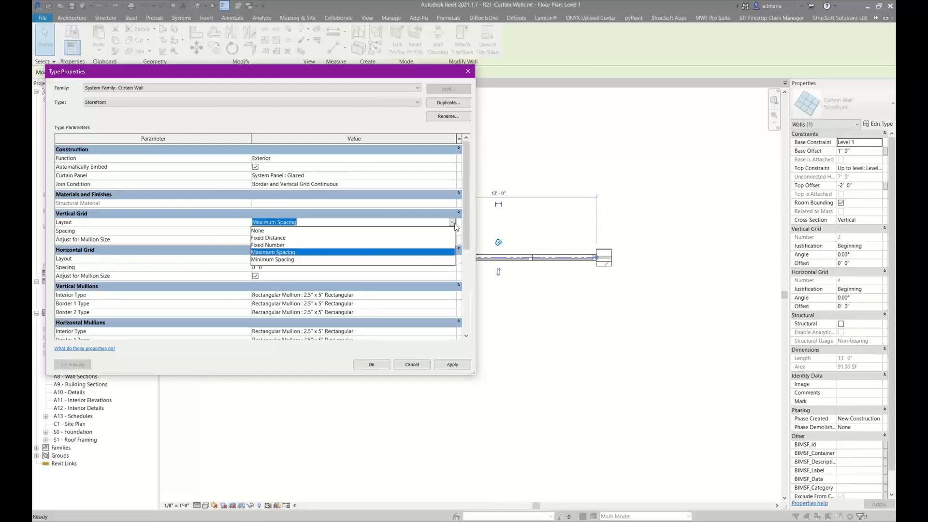
{"action": "left_click", "coordinate": [373, 238]}
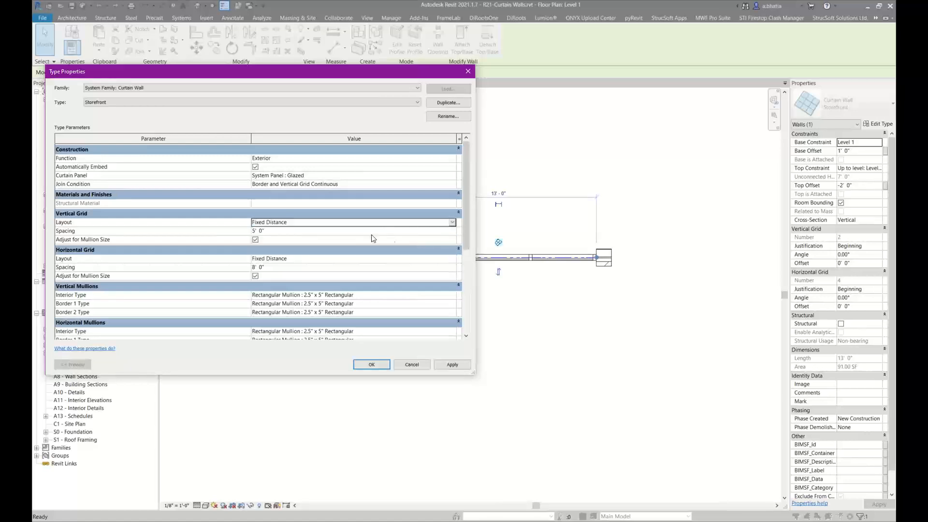
{"action": "left_click", "coordinate": [364, 231]}
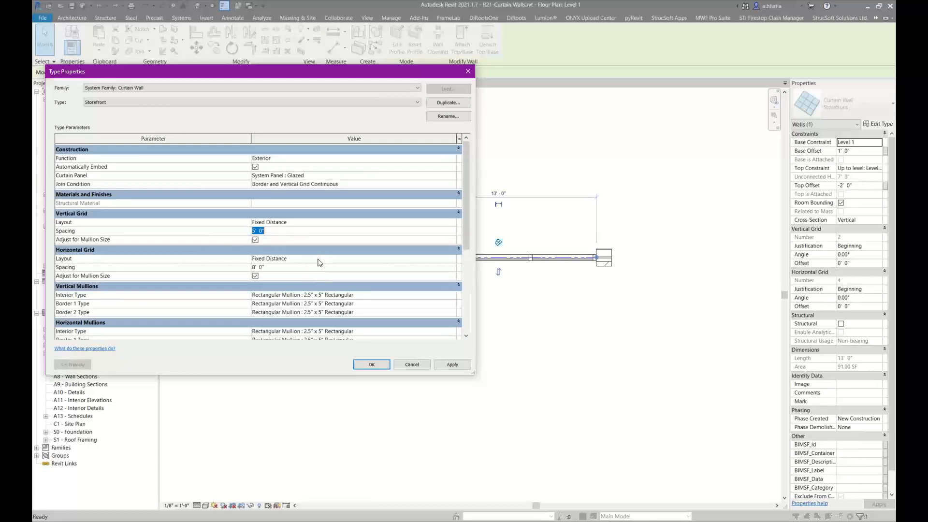
{"action": "left_click", "coordinate": [314, 222]}
{"action": "left_click", "coordinate": [452, 222]}
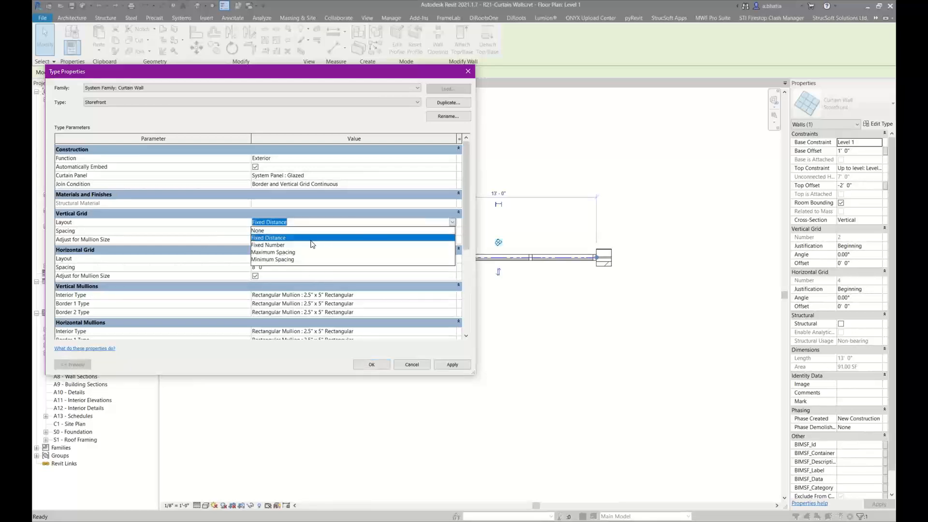
{"action": "left_click", "coordinate": [305, 249]}
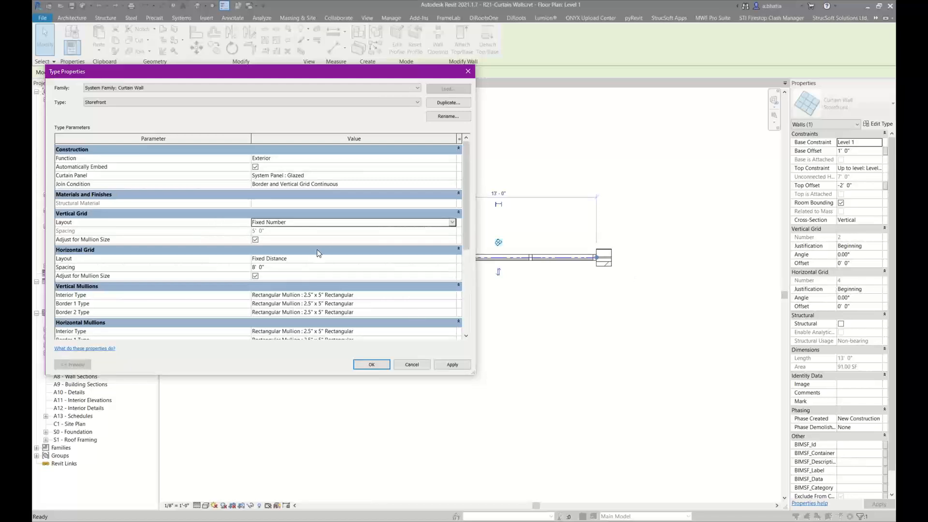
{"action": "left_click", "coordinate": [453, 222]}
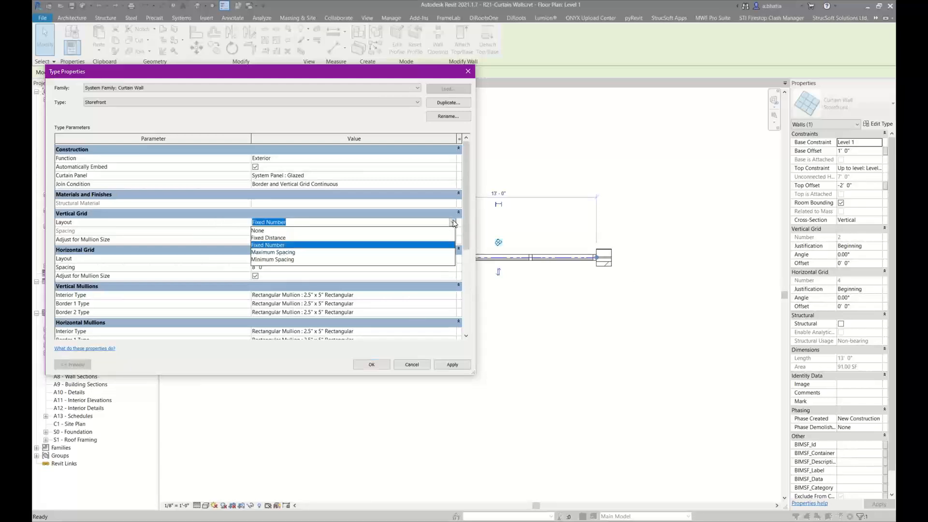
{"action": "left_click", "coordinate": [337, 253]}
Set both the vertical and horizontal grids of the Storefront type to Maximum Spacing with 4' spacing
{"action": "left_click", "coordinate": [341, 234]}
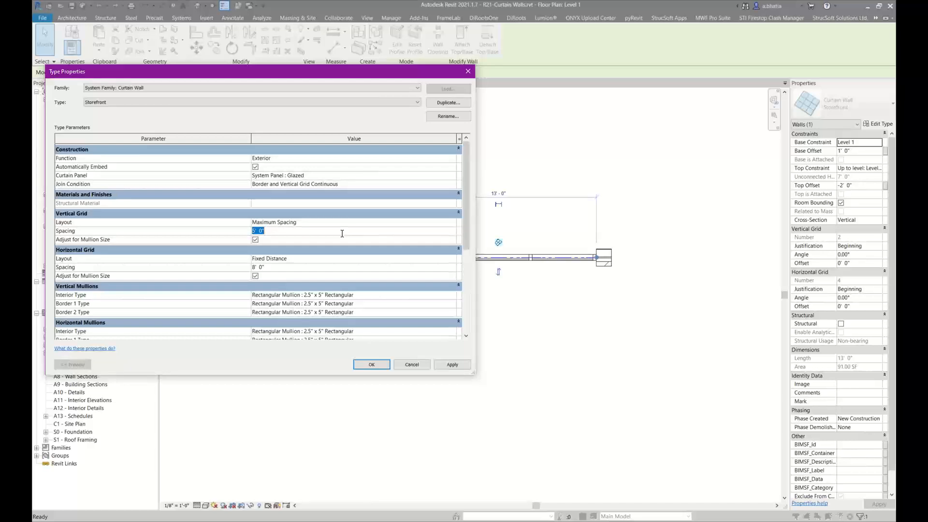
{"action": "type", "text": "4"}
{"action": "left_click", "coordinate": [379, 267]}
{"action": "left_click", "coordinate": [453, 259]}
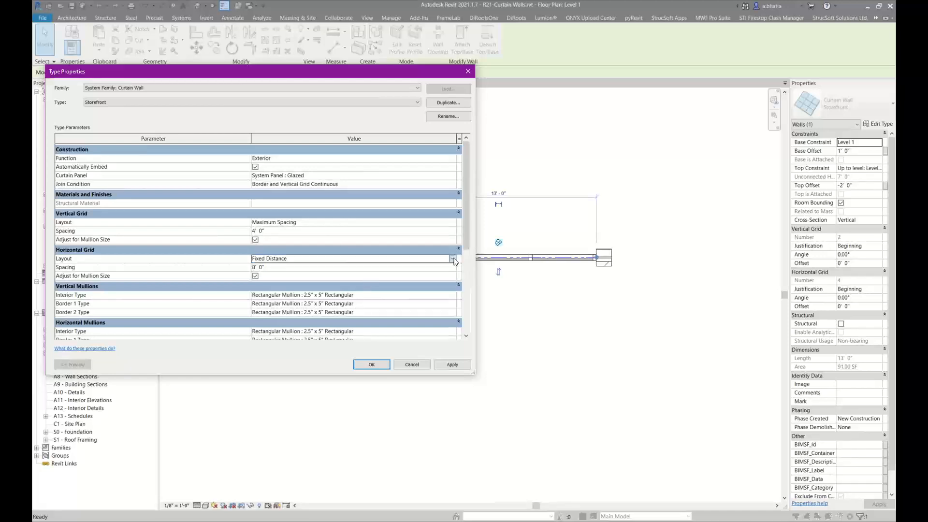
{"action": "left_click", "coordinate": [454, 262]}
{"action": "left_click", "coordinate": [353, 291]}
{"action": "left_click", "coordinate": [349, 269]}
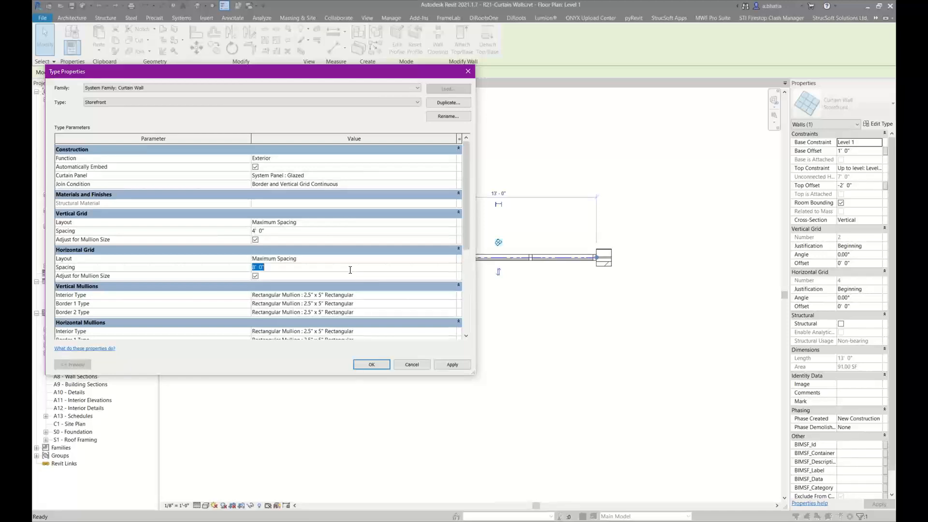
{"action": "type", "text": "4"}
{"action": "left_click", "coordinate": [349, 260]}
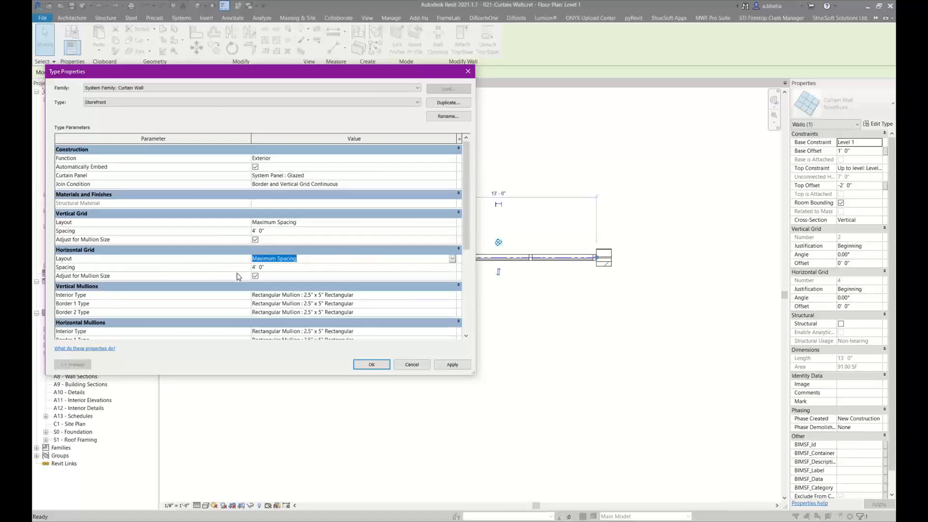
Browse the vertical mullion Interior Type options without changing them and confirm the Storefront type settings
{"action": "scroll", "coordinate": [462, 218], "scroll_direction": "down", "scroll_amount": 3}
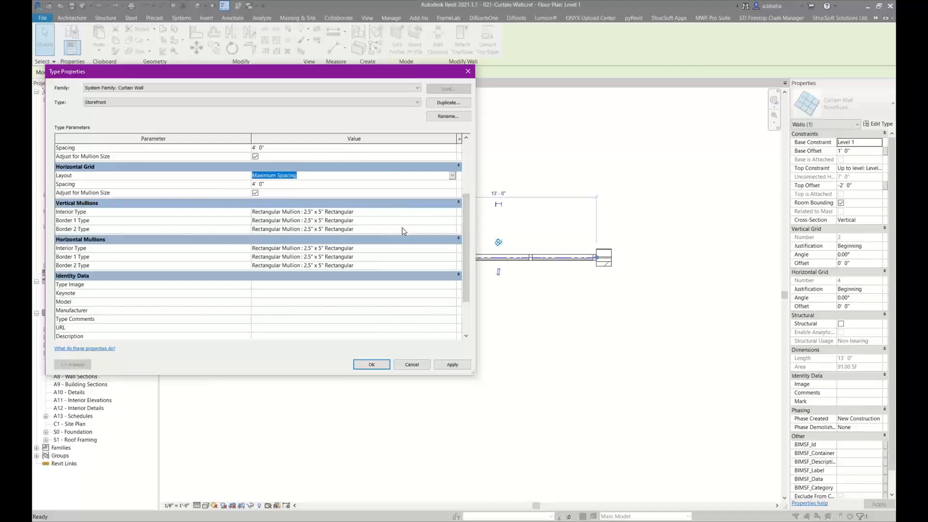
{"action": "left_click", "coordinate": [452, 213]}
{"action": "left_click", "coordinate": [452, 213]}
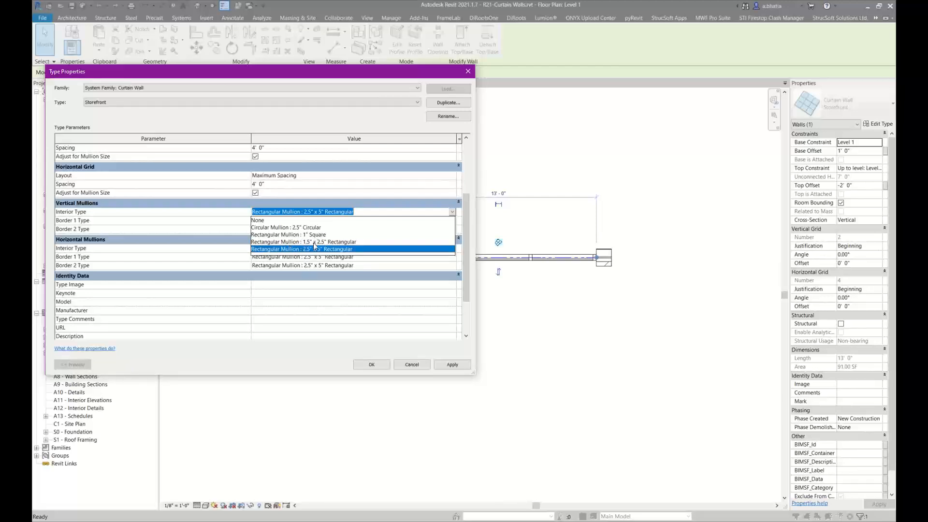
{"action": "left_click", "coordinate": [300, 279]}
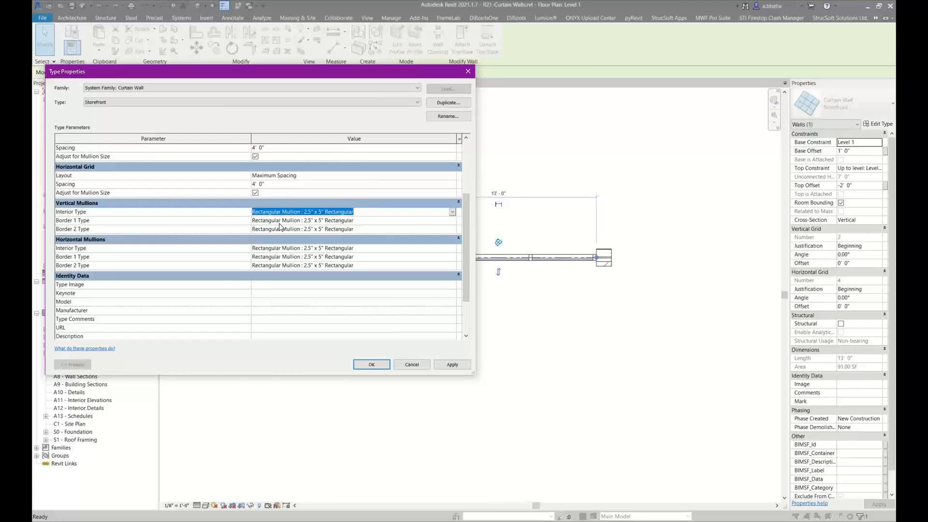
{"action": "left_click", "coordinate": [360, 365]}
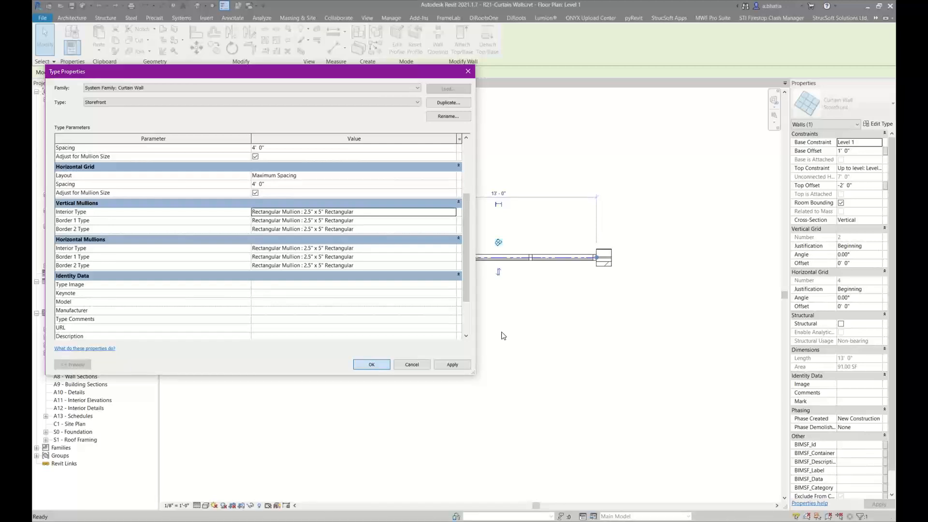
{"action": "key", "text": "Return"}
{"action": "left_click", "coordinate": [502, 335]}
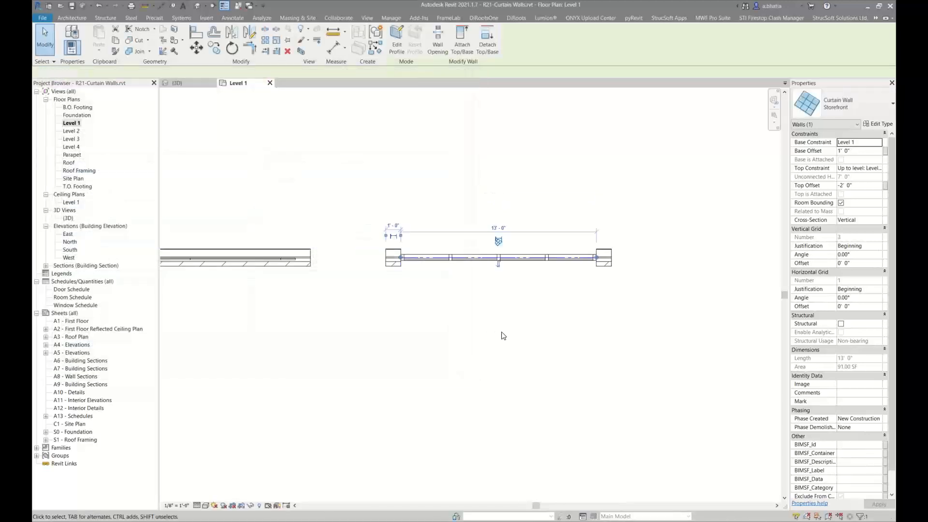
Switch to the 3D view and make walls see-through with a Walls transparency override in Visibility/Graphics
{"action": "scroll", "coordinate": [452, 240], "scroll_direction": "down", "scroll_amount": 2}
{"action": "middle_click_drag", "start_coordinate": [361, 236], "coordinate": [421, 245]}
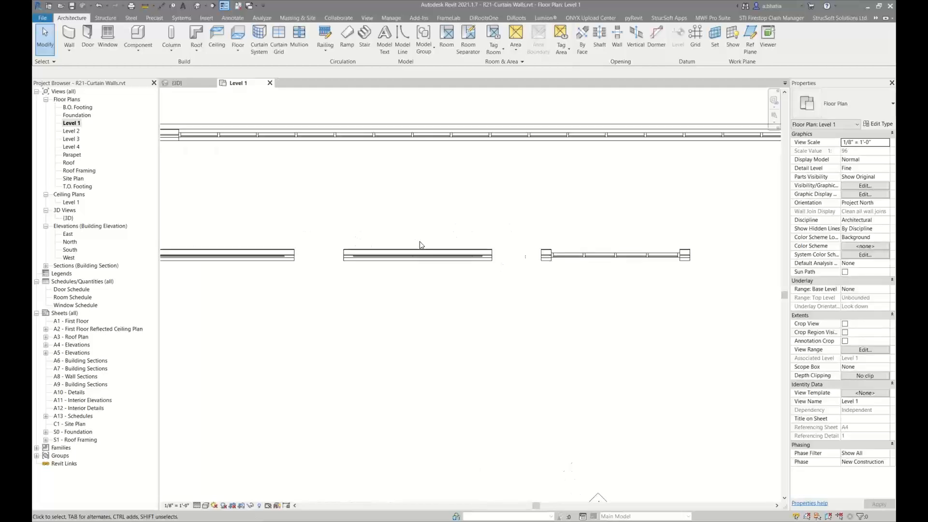
{"action": "scroll", "coordinate": [416, 241], "scroll_direction": "up", "scroll_amount": 3}
{"action": "left_click", "coordinate": [385, 273]}
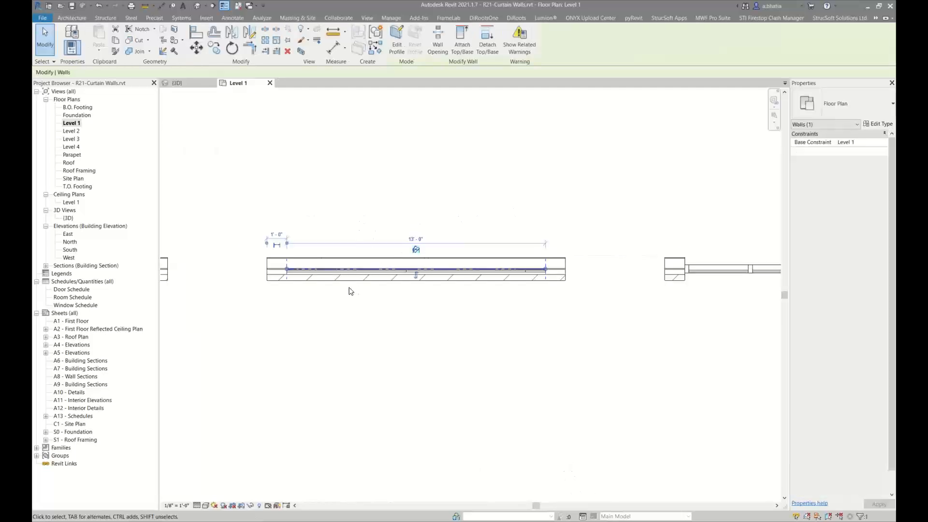
{"action": "left_click", "coordinate": [563, 239]}
{"action": "scroll", "coordinate": [753, 206], "scroll_direction": "down", "scroll_amount": 2}
{"action": "left_click_drag", "start_coordinate": [276, 306], "coordinate": [274, 307]}
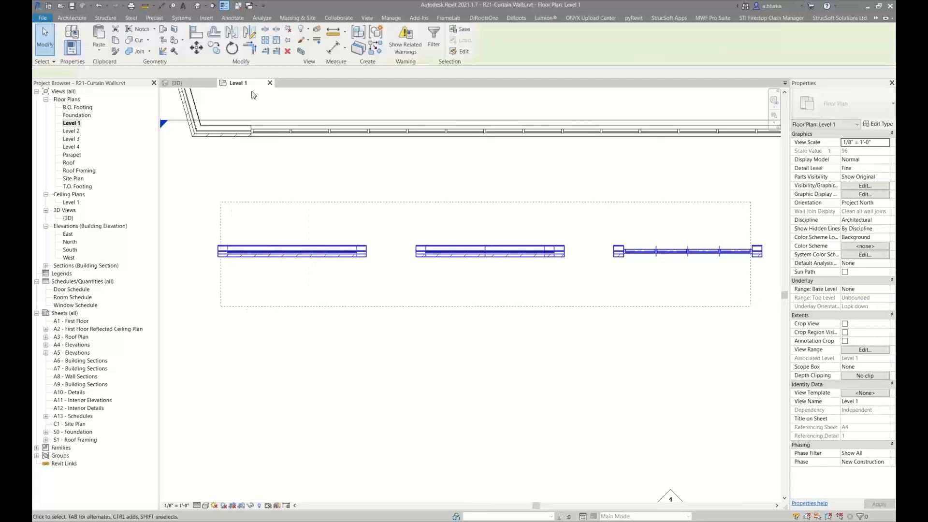
{"action": "left_click", "coordinate": [411, 161]}
{"action": "key", "text": "v"}
{"action": "key", "text": "v"}
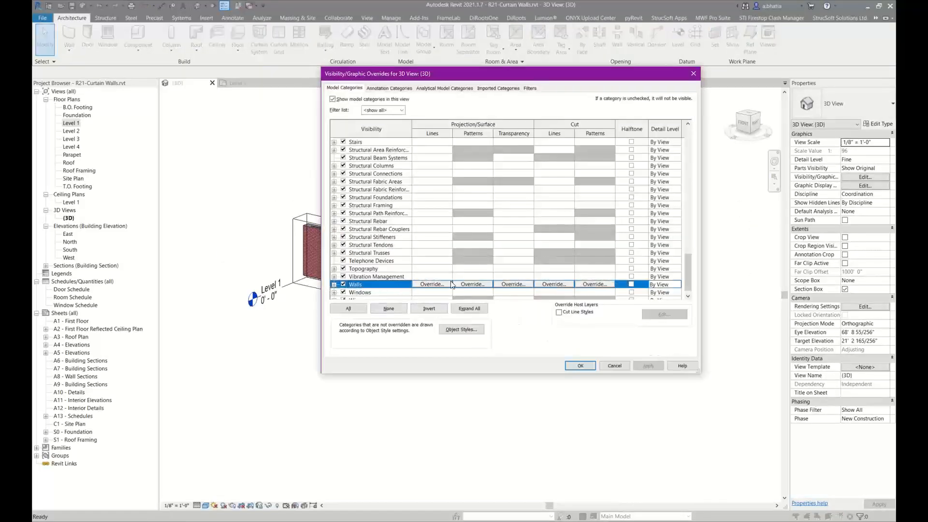
{"action": "left_click", "coordinate": [505, 285]}
{"action": "left_click_drag", "start_coordinate": [511, 225], "coordinate": [543, 221]}
{"action": "left_click", "coordinate": [529, 236]}
{"action": "left_click", "coordinate": [576, 367]}
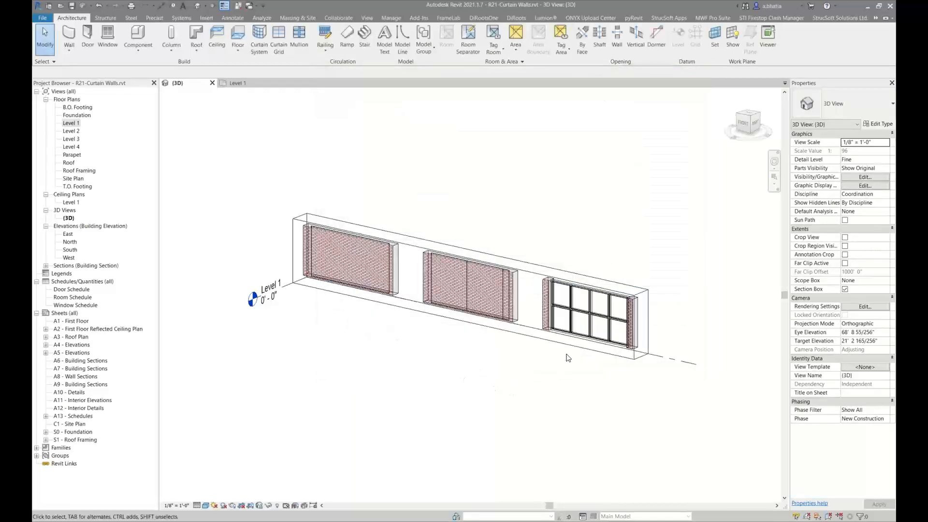
Select the three brick walls and set their Base Offset and Top Offset to 0'
{"action": "left_click", "coordinate": [513, 267]}
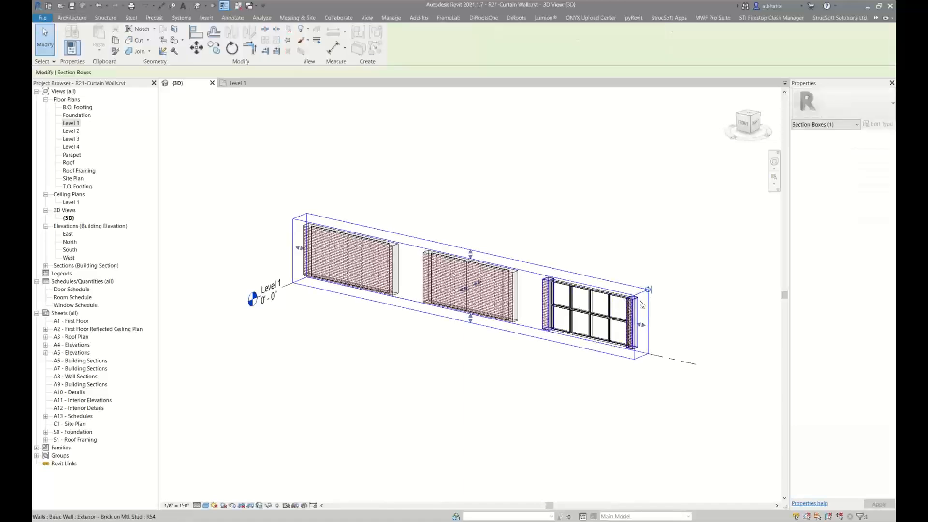
{"action": "left_click", "coordinate": [547, 305]}
{"action": "left_click", "coordinate": [484, 287], "text": "ctrl"}
{"action": "left_click", "coordinate": [350, 261], "text": "ctrl"}
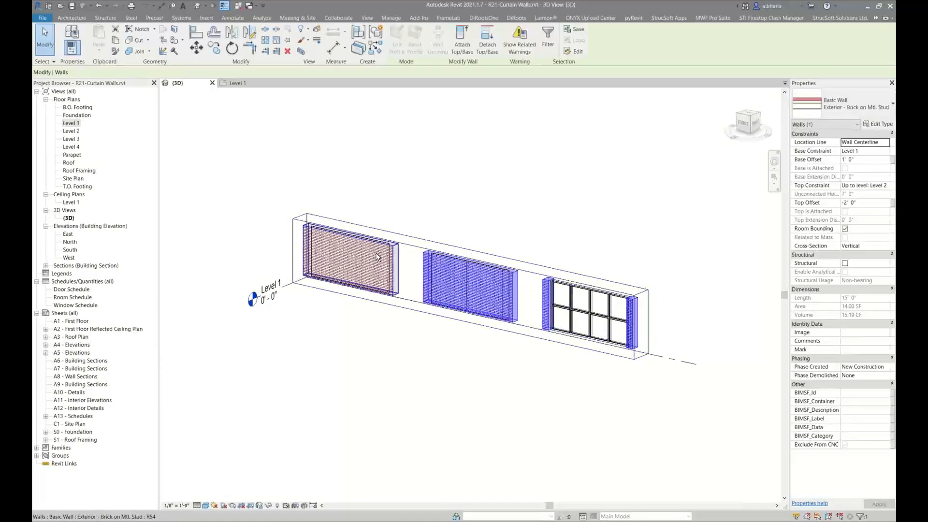
{"action": "left_click", "coordinate": [870, 160]}
{"action": "type", "text": "0"}
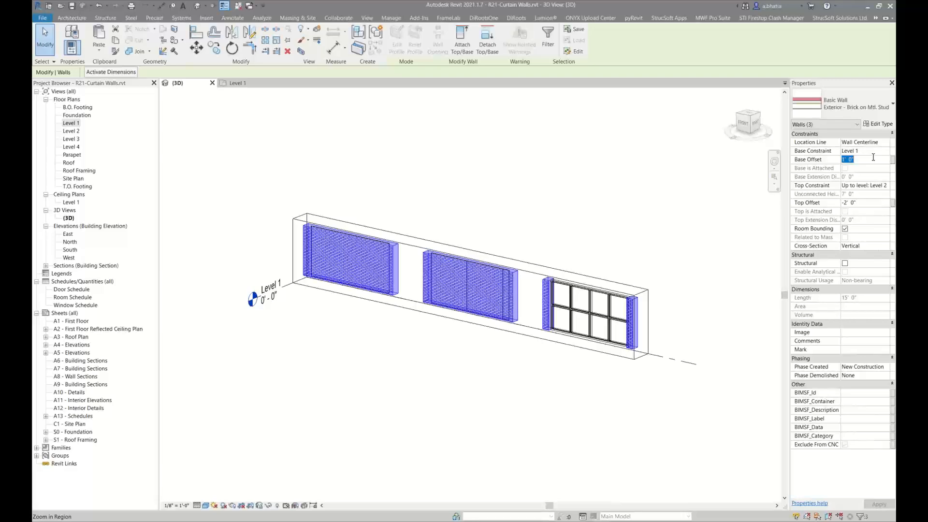
{"action": "left_click", "coordinate": [881, 203]}
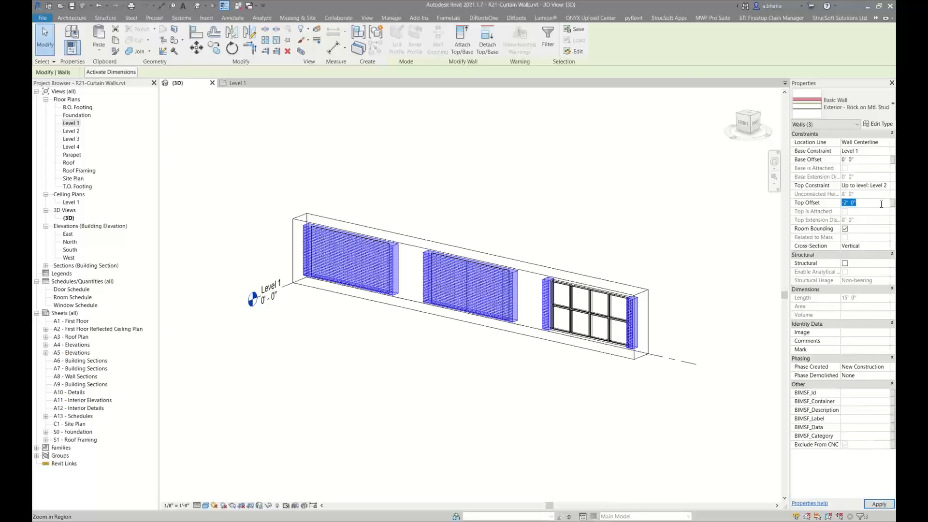
{"action": "type", "text": "0"}
{"action": "left_click", "coordinate": [541, 199]}
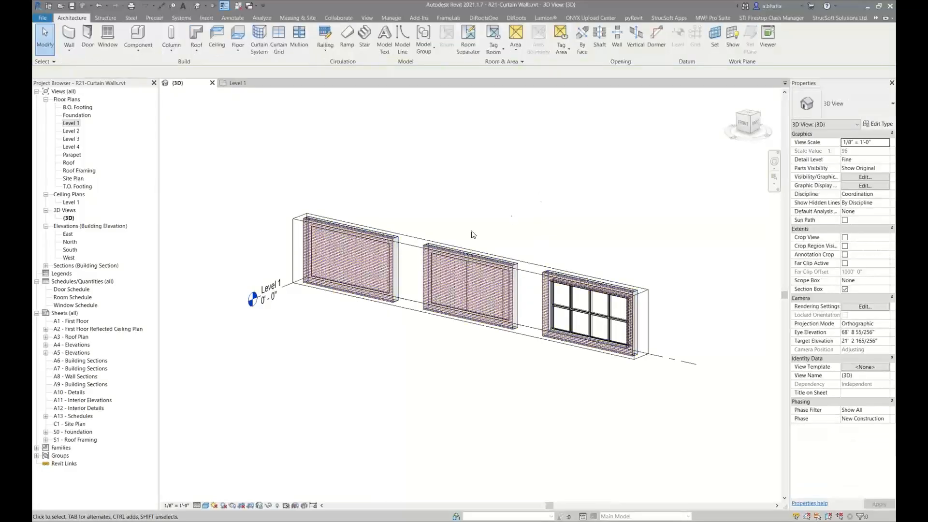
Select the Exterior Glazing curtain wall and turn on Automatically Embed in its type properties
{"action": "scroll", "coordinate": [562, 290], "scroll_direction": "up", "scroll_amount": 4}
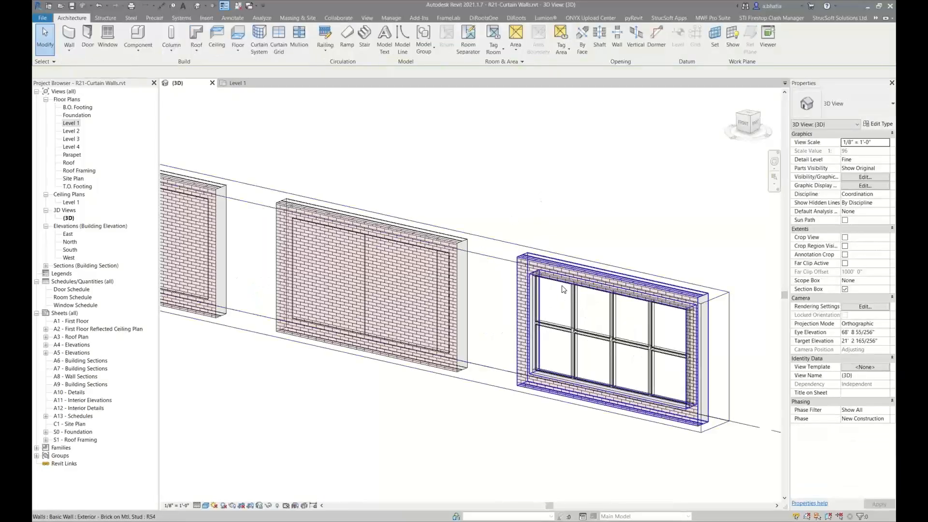
{"action": "middle_click_drag", "start_coordinate": [502, 274], "coordinate": [570, 266]}
{"action": "middle_click_drag", "start_coordinate": [474, 249], "coordinate": [577, 247]}
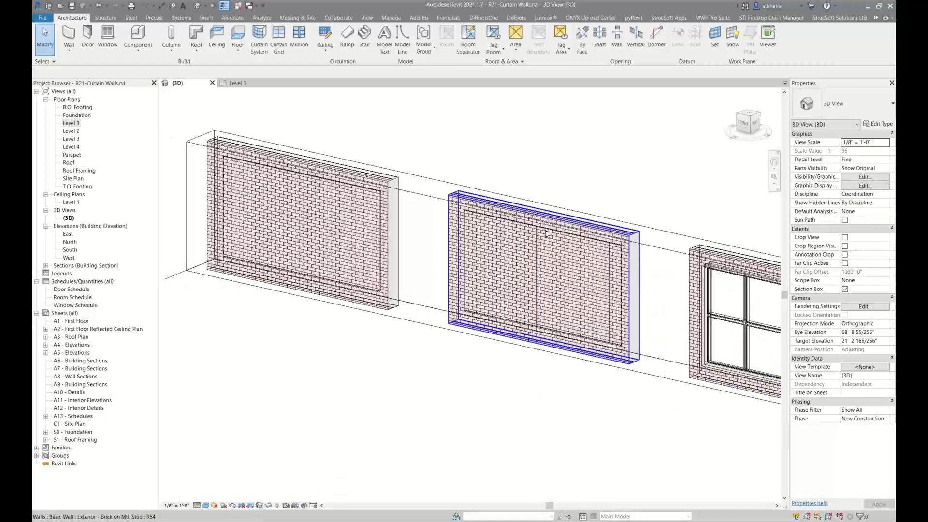
{"action": "key", "text": "Tab"}
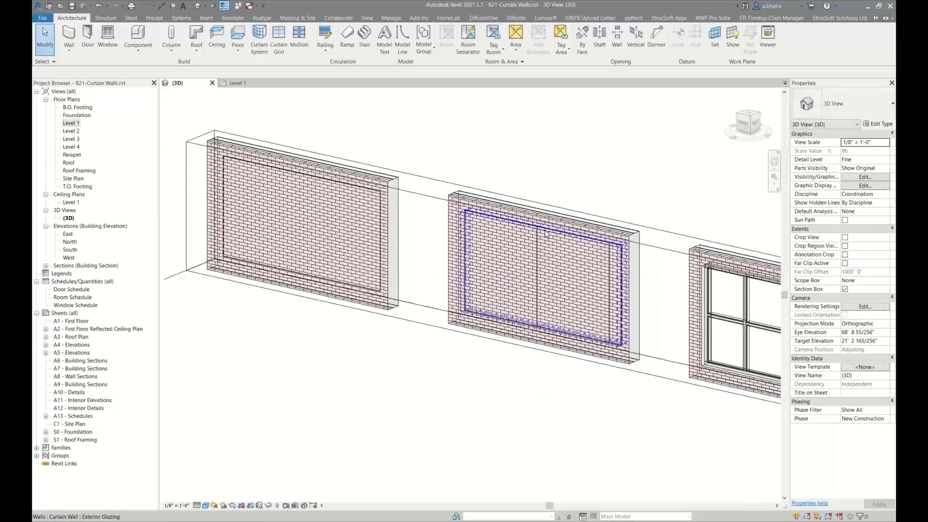
{"action": "left_click", "coordinate": [546, 232]}
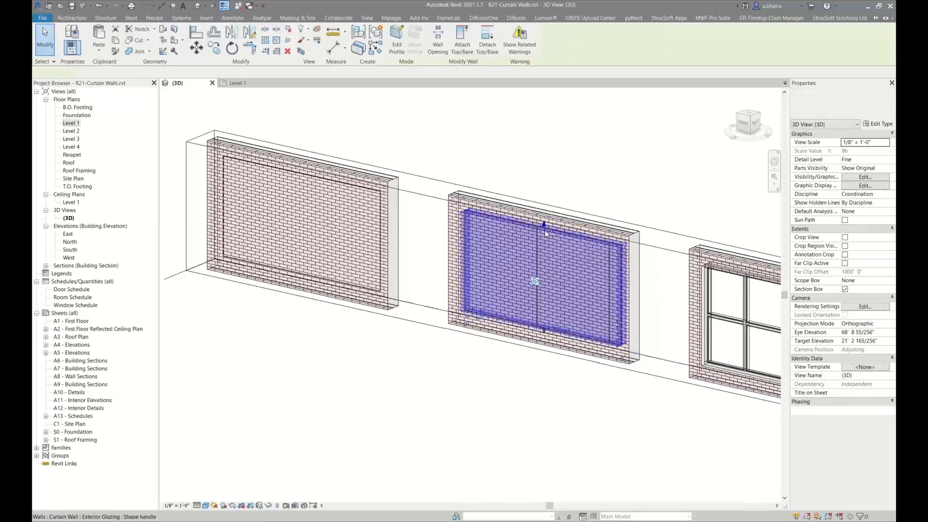
{"action": "left_click", "coordinate": [877, 125]}
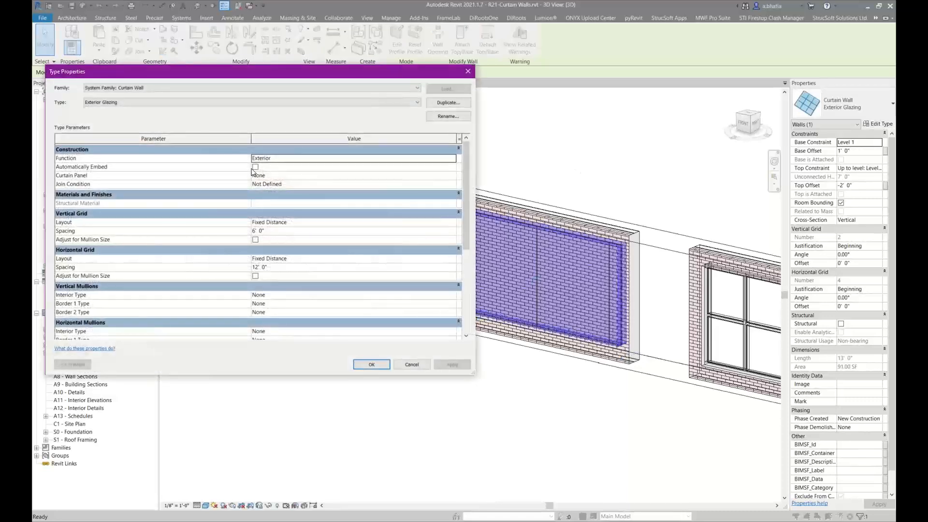
{"action": "left_click", "coordinate": [256, 167]}
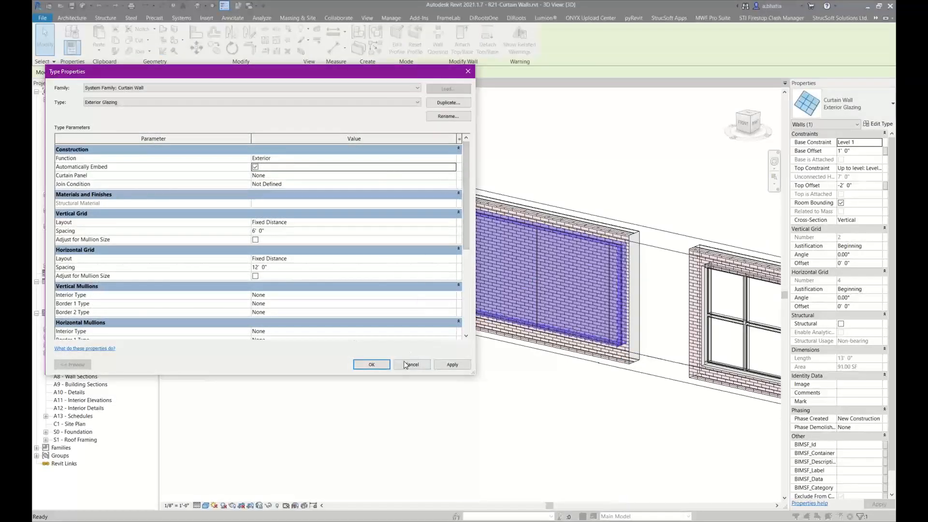
{"action": "left_click", "coordinate": [384, 369]}
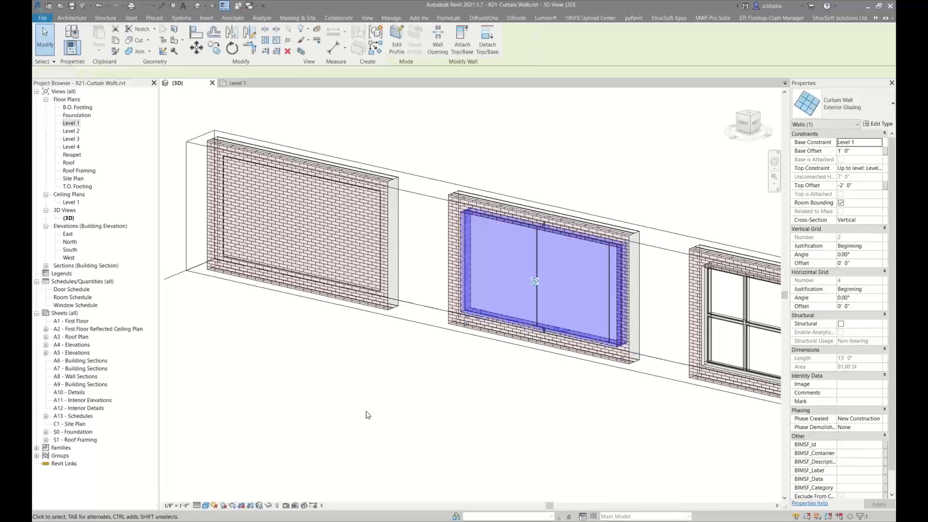
Inspect the embedded Exterior Glazing wall, its grid, and its type's mullion settings without making changes
{"action": "mouse_move", "coordinate": [548, 246]}
{"action": "middle_mouse_down"}
{"action": "mouse_move", "coordinate": [413, 238]}
{"action": "mouse_move", "coordinate": [438, 244]}
{"action": "middle_mouse_up"}
{"action": "scroll", "coordinate": [432, 242], "scroll_direction": "up", "scroll_amount": 3}
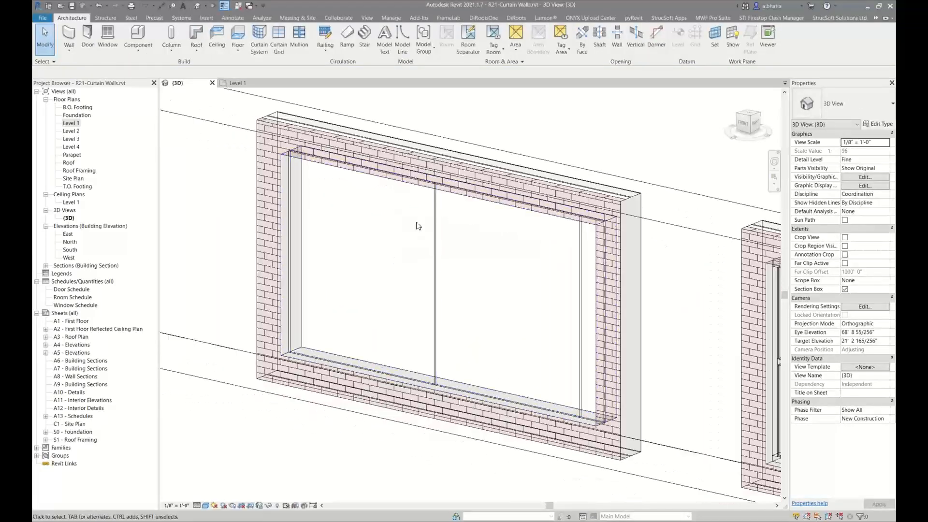
{"action": "left_click", "coordinate": [441, 196]}
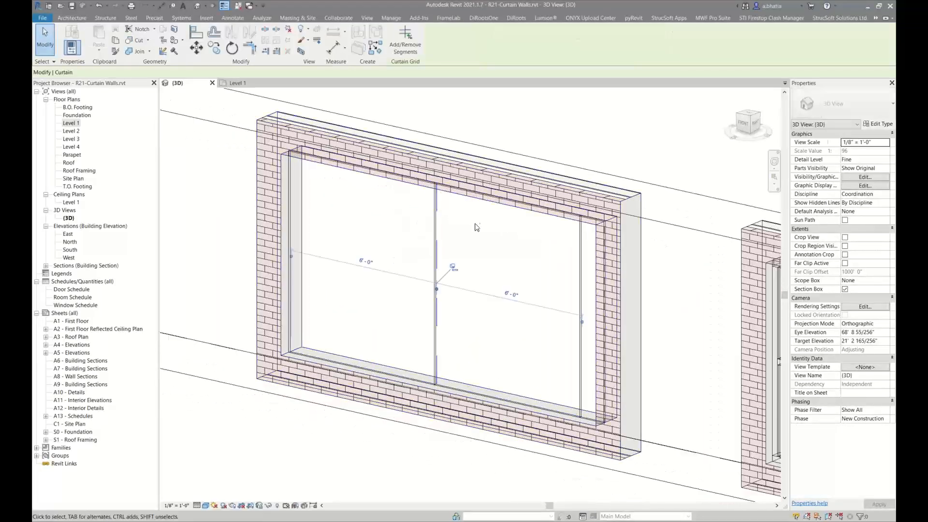
{"action": "key", "text": "Escape"}
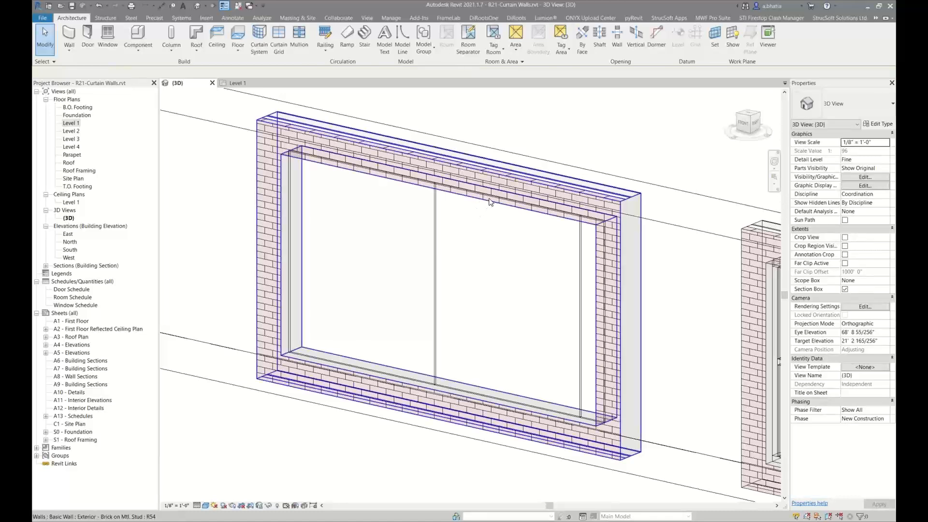
{"action": "left_click", "coordinate": [494, 198]}
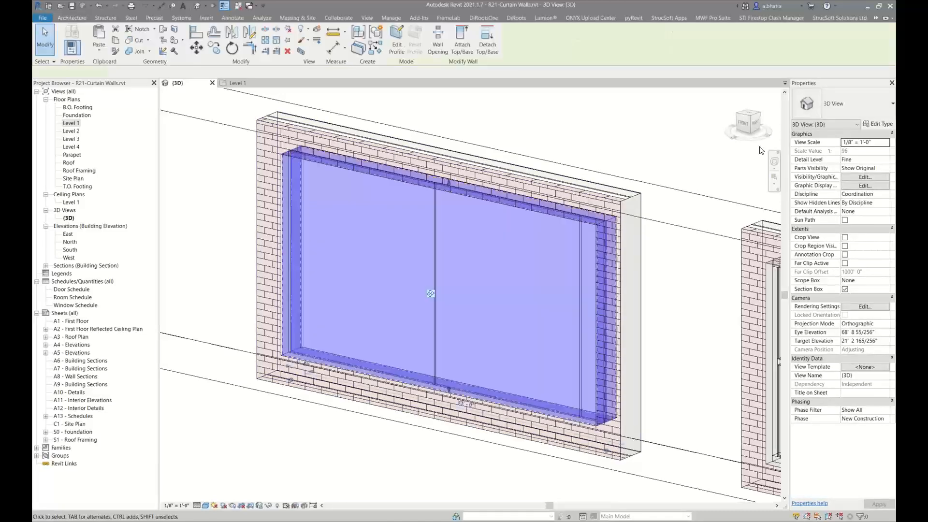
{"action": "left_click", "coordinate": [867, 124]}
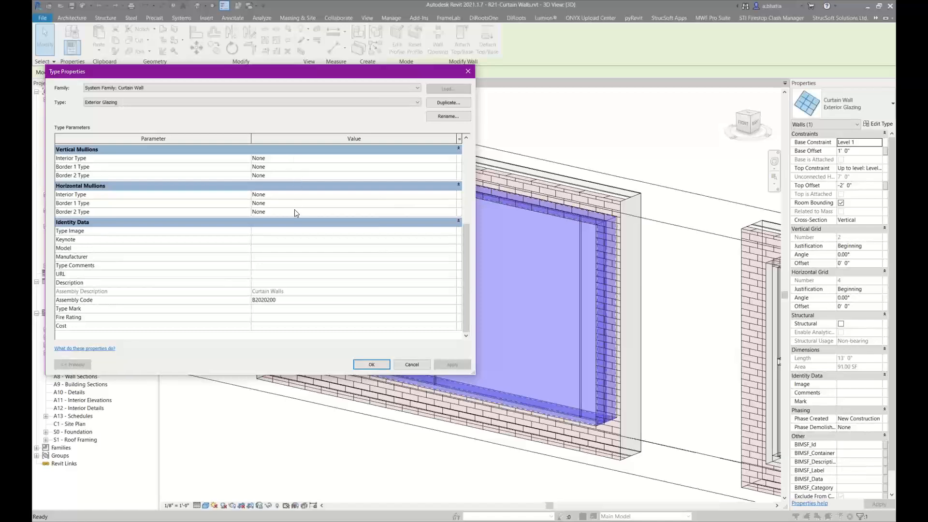
{"action": "left_click", "coordinate": [403, 367]}
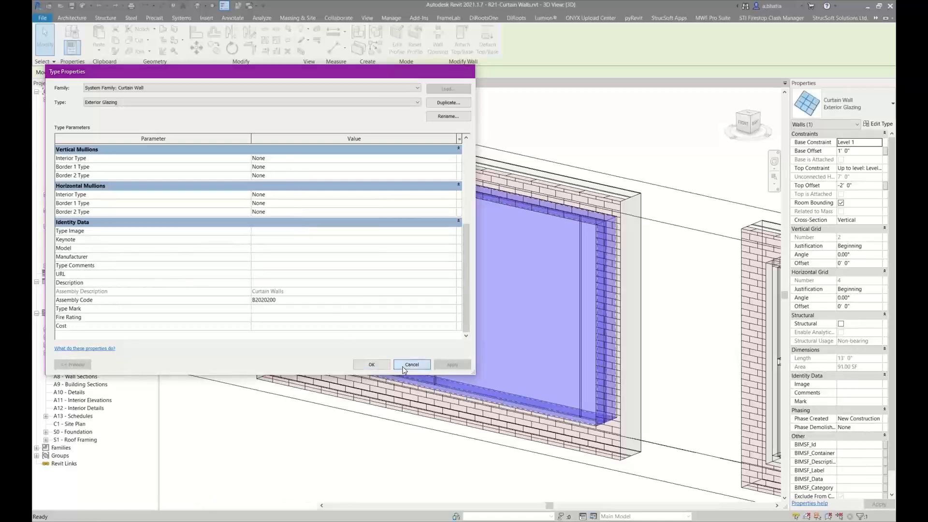
{"action": "key", "text": "Escape"}
{"action": "scroll", "coordinate": [437, 247], "scroll_direction": "up", "scroll_amount": 3}
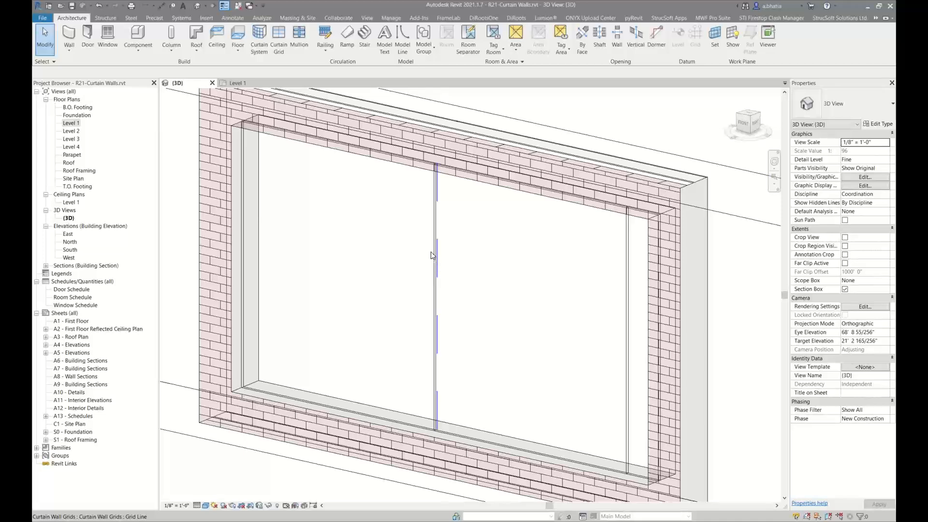
{"action": "scroll", "coordinate": [440, 212], "scroll_direction": "down", "scroll_amount": 2}
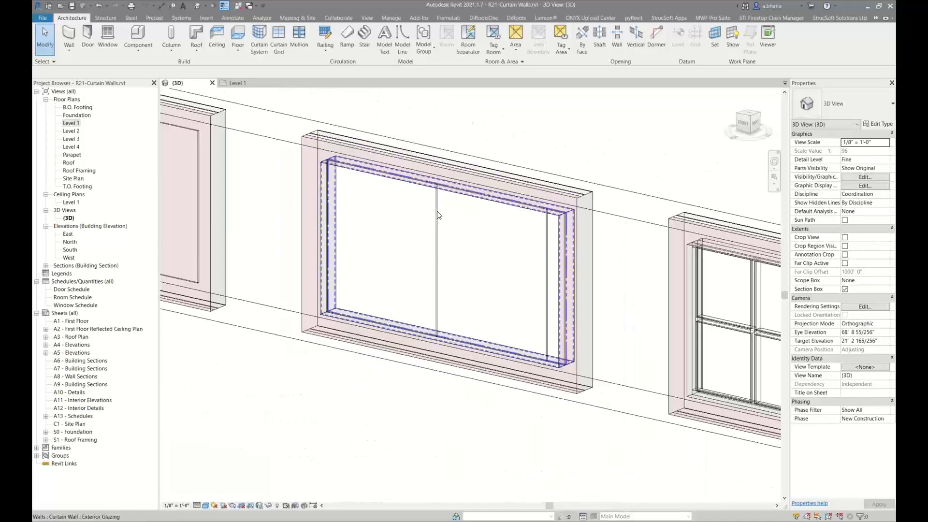
{"action": "middle_click_drag", "start_coordinate": [439, 221], "coordinate": [572, 216]}
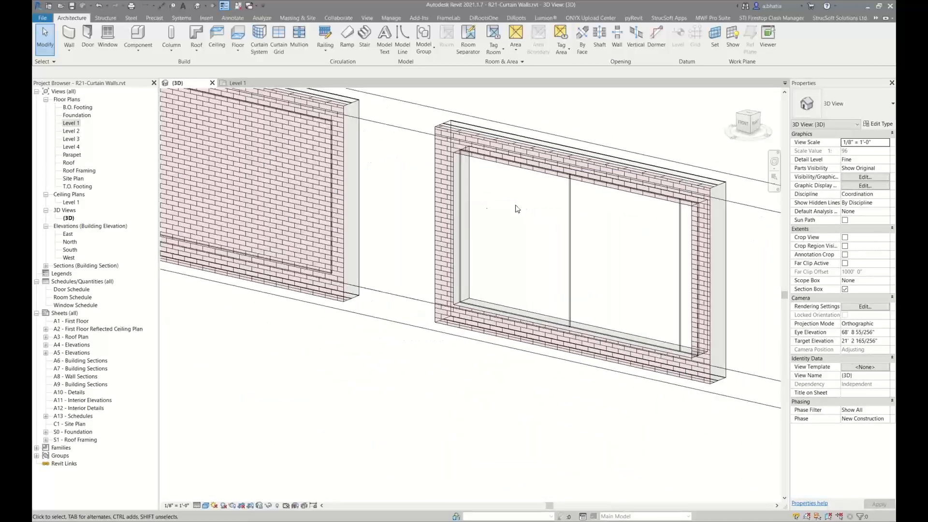
Turn on Automatically Embed for the basic Curtain Wall type inside the first brick wall
{"action": "middle_click_drag", "start_coordinate": [428, 209], "coordinate": [458, 249]}
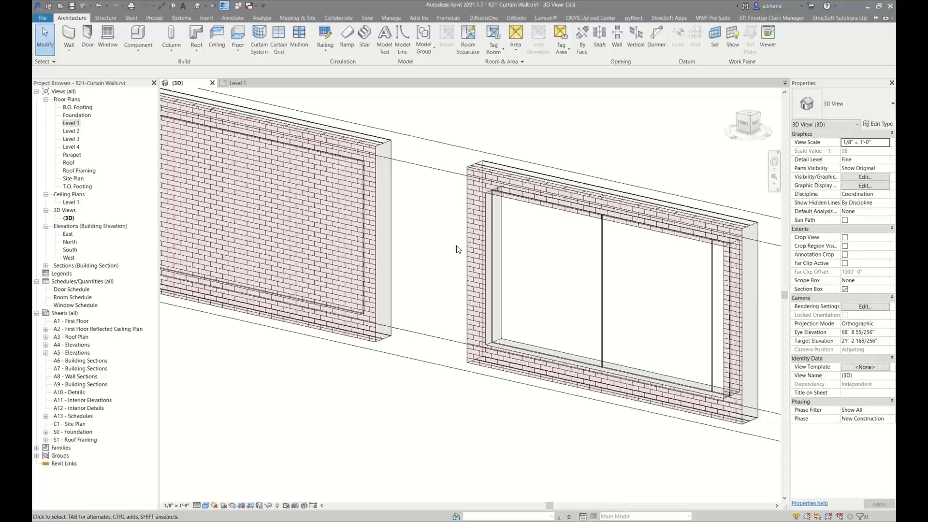
{"action": "scroll", "coordinate": [419, 221], "scroll_direction": "up", "scroll_amount": 1}
{"action": "middle_click_drag", "start_coordinate": [420, 220], "coordinate": [555, 230]}
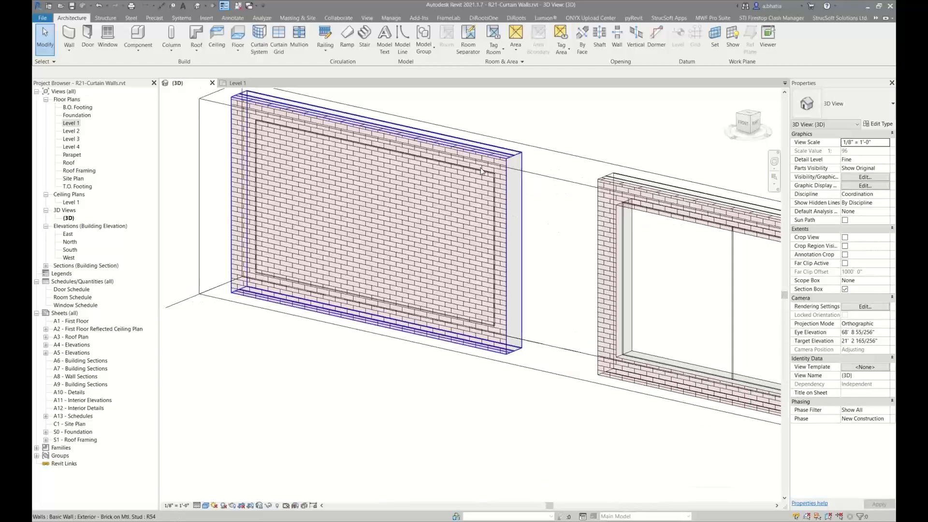
{"action": "key", "text": "Tab"}
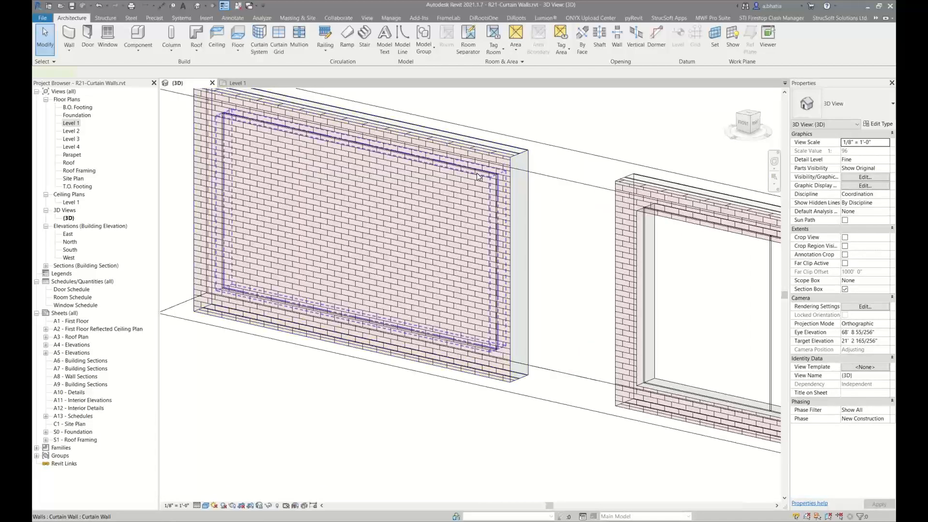
{"action": "left_click", "coordinate": [477, 177]}
{"action": "left_click", "coordinate": [879, 124]}
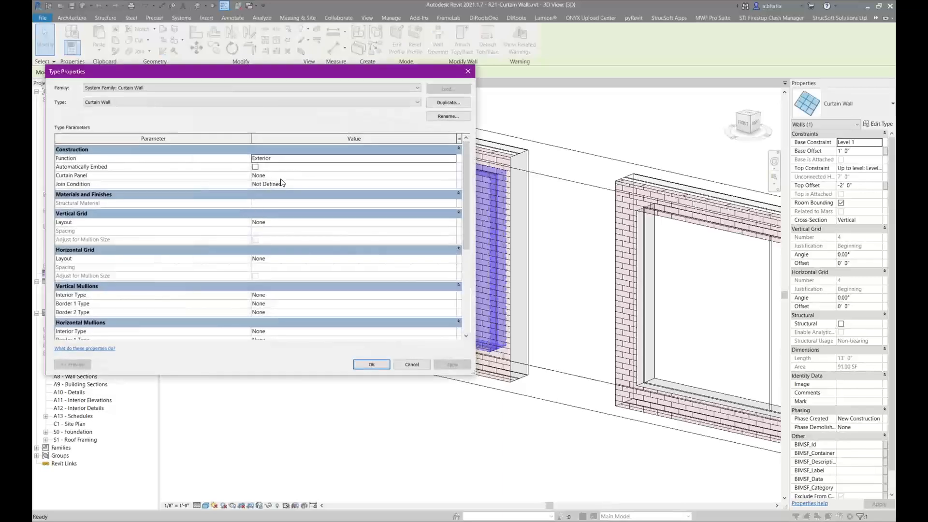
{"action": "left_click", "coordinate": [258, 170]}
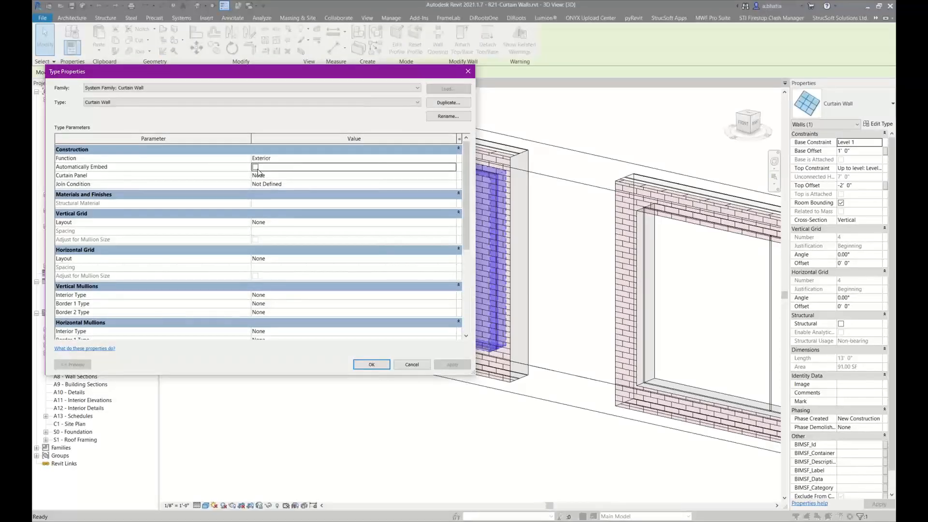
{"action": "left_click", "coordinate": [256, 167]}
{"action": "left_click", "coordinate": [359, 367]}
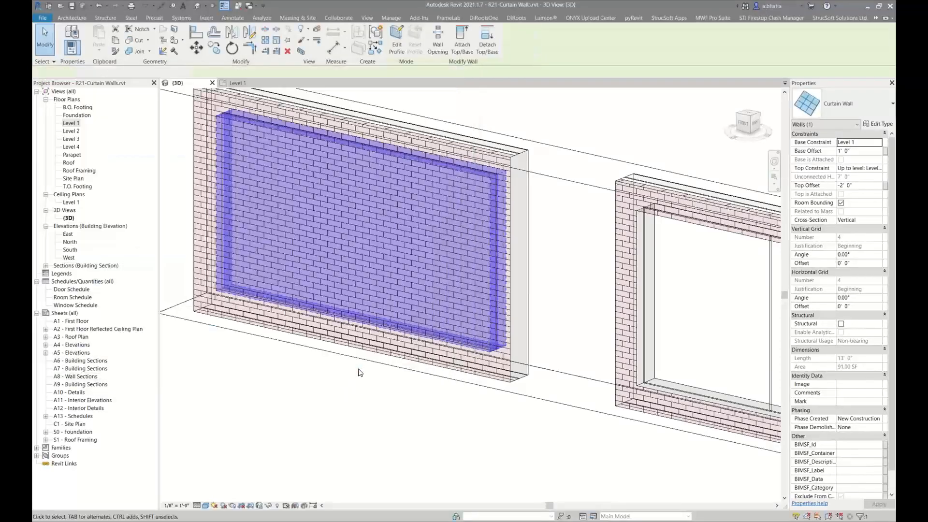
{"action": "left_click", "coordinate": [318, 435]}
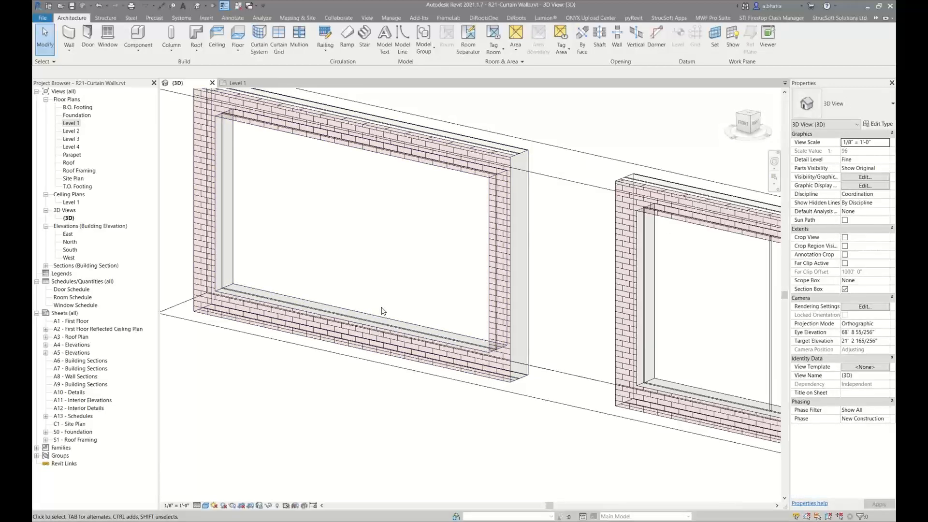
On Level 1, draw a section across the first brick wall and open that section view
{"action": "left_click", "coordinate": [248, 82]}
{"action": "middle_click_drag", "start_coordinate": [293, 238], "coordinate": [355, 237]}
{"action": "scroll", "coordinate": [309, 247], "scroll_direction": "down", "scroll_amount": 1}
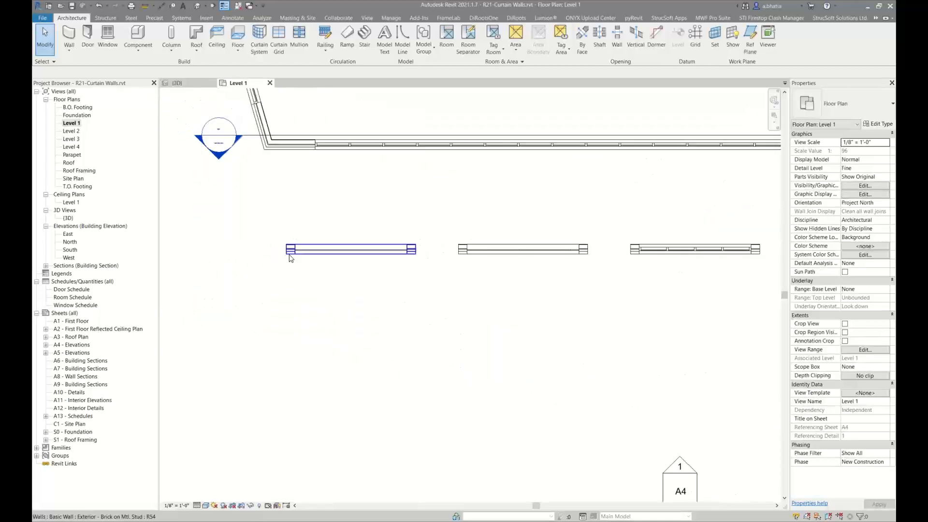
{"action": "scroll", "coordinate": [289, 255], "scroll_direction": "up", "scroll_amount": 6}
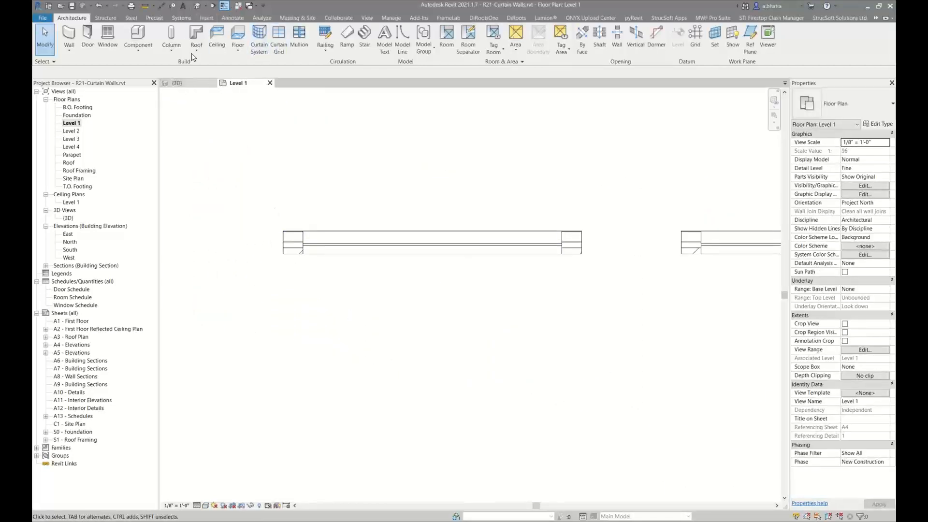
{"action": "left_click", "coordinate": [214, 5]}
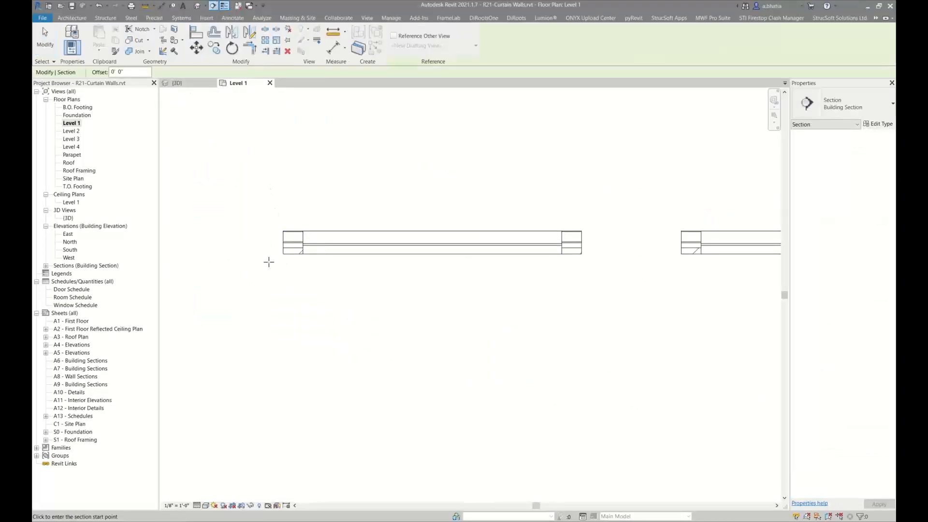
{"action": "left_click", "coordinate": [269, 267]}
{"action": "left_click", "coordinate": [615, 269]}
{"action": "right_click", "coordinate": [616, 270]}
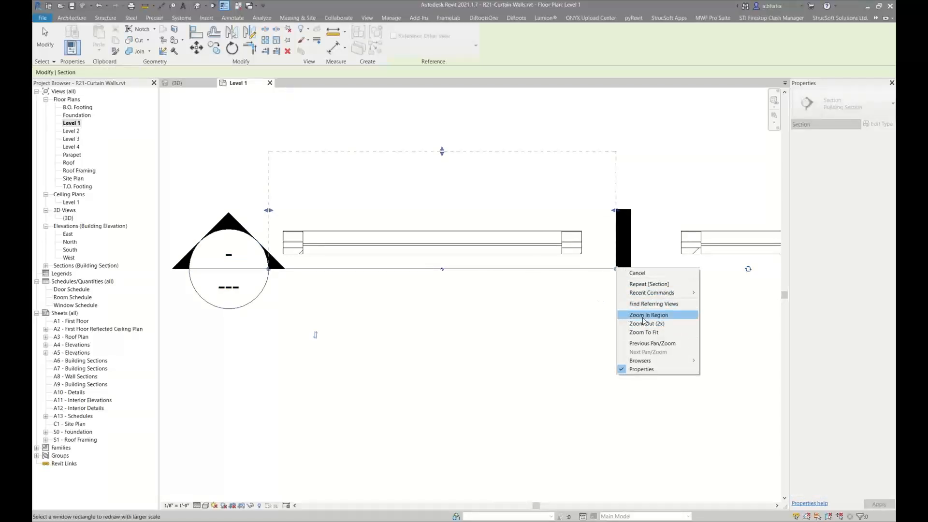
{"action": "left_click", "coordinate": [634, 273]}
{"action": "right_click", "coordinate": [605, 266]}
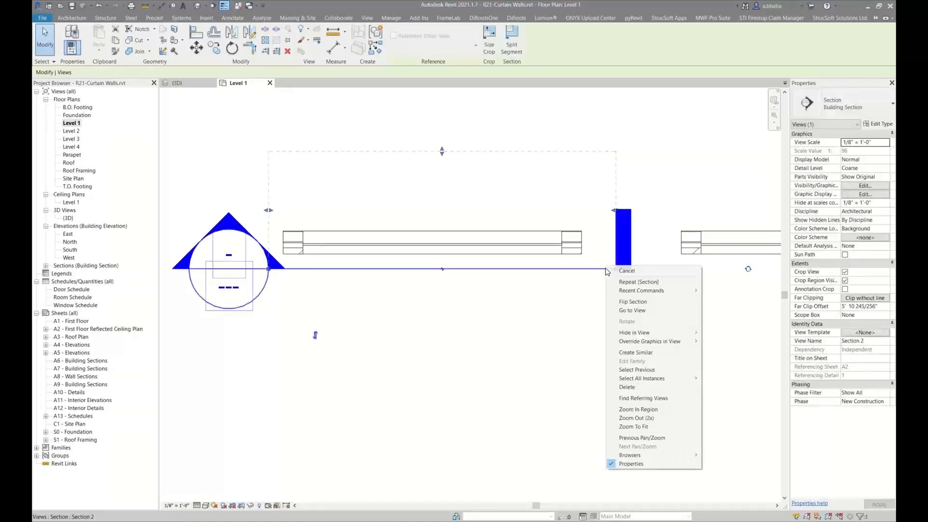
{"action": "left_click", "coordinate": [621, 310]}
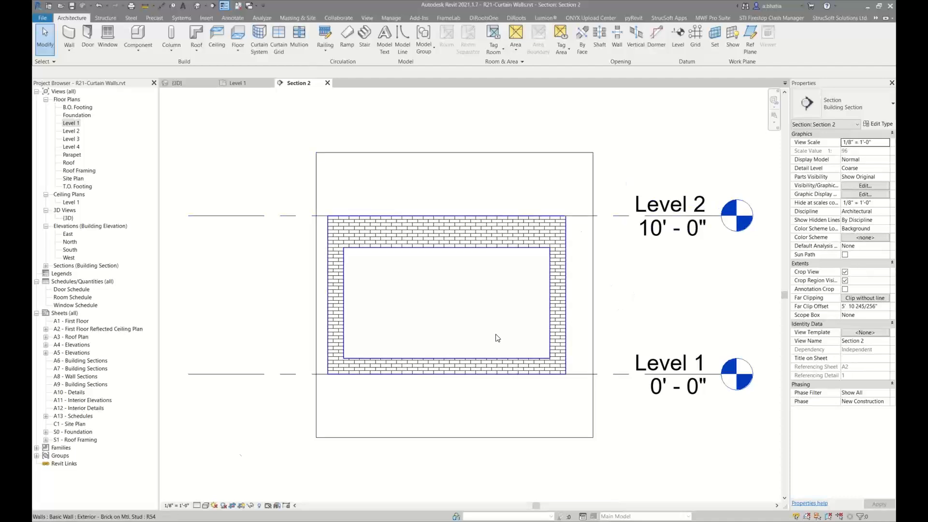
Set the section view's visual style to Consistent Colors
{"action": "left_click", "coordinate": [197, 505]}
{"action": "left_click", "coordinate": [208, 498]}
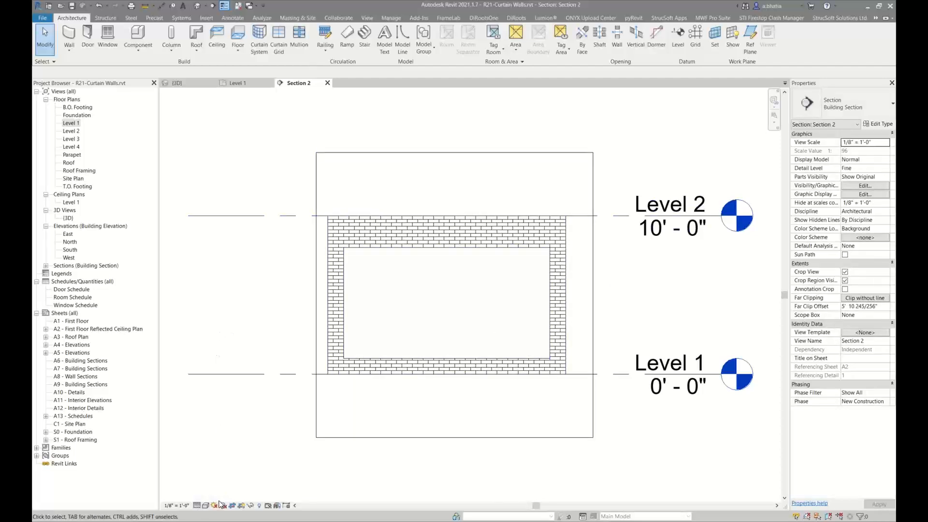
{"action": "left_click", "coordinate": [206, 506]}
{"action": "left_click", "coordinate": [227, 483]}
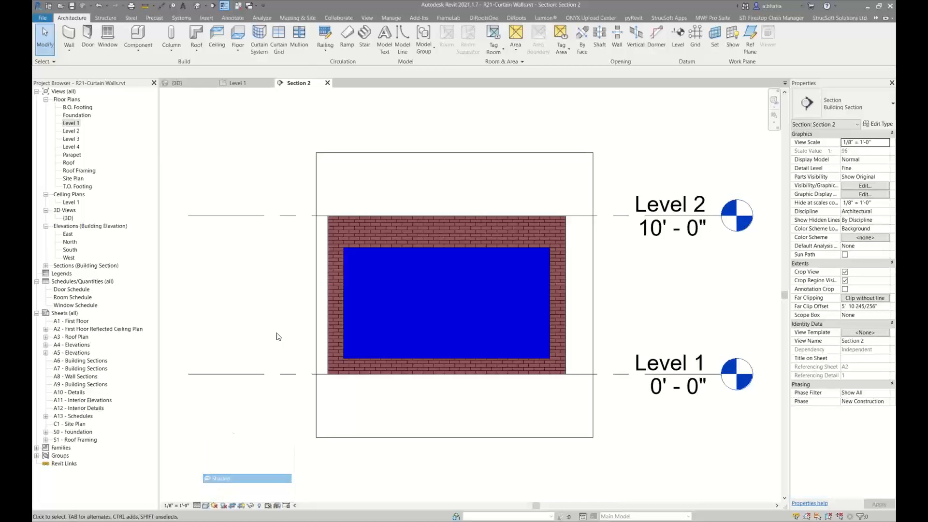
{"action": "left_click", "coordinate": [206, 506]}
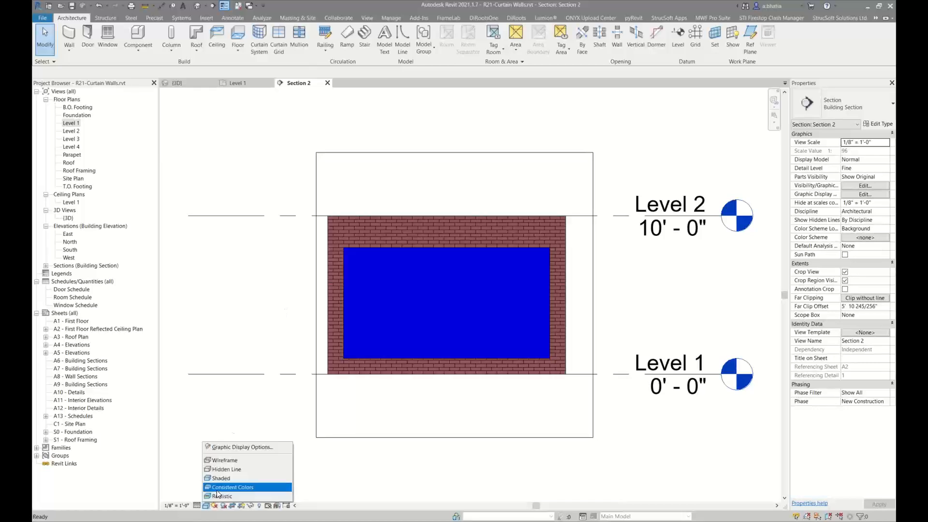
{"action": "left_click", "coordinate": [219, 488]}
Set the Walls surface transparency override to 80% in the section's Visibility/Graphics
{"action": "key", "text": "v"}
{"action": "key", "text": "v"}
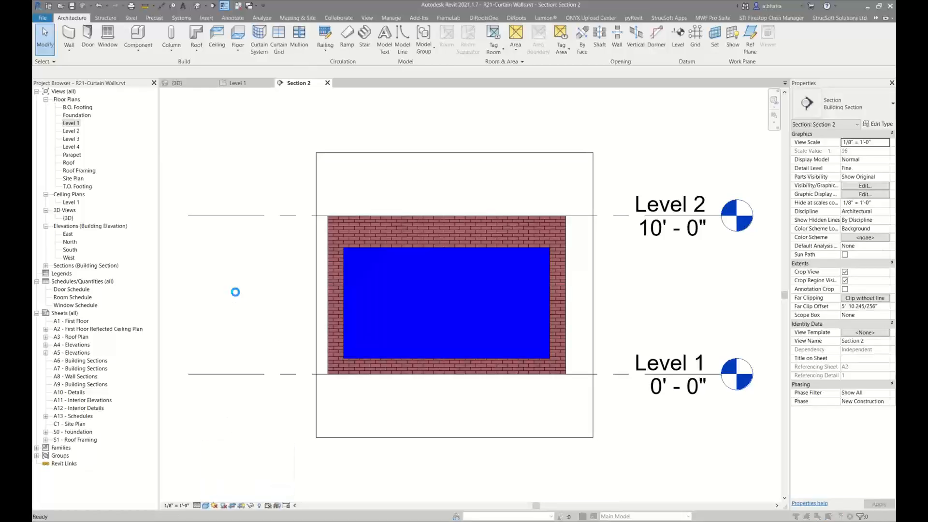
{"action": "left_click", "coordinate": [513, 284]}
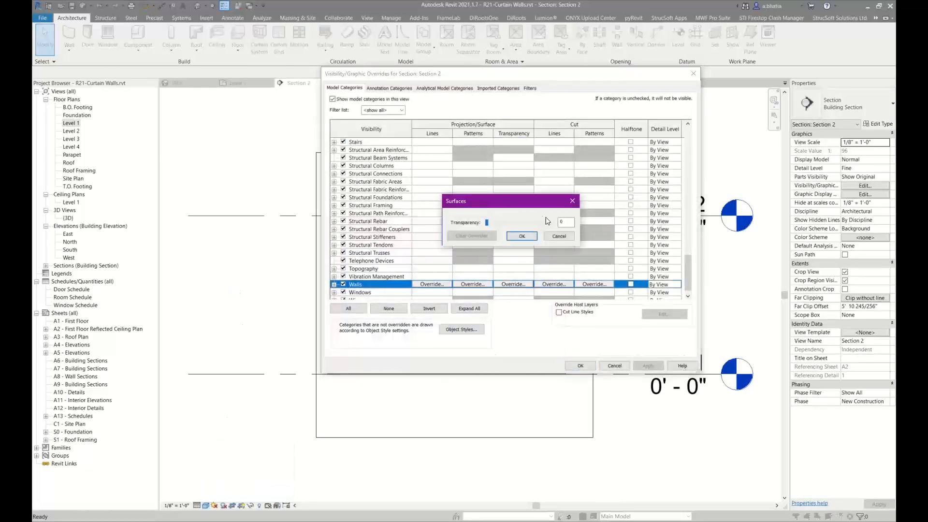
{"action": "left_click", "coordinate": [543, 221]}
{"action": "left_click", "coordinate": [522, 236]}
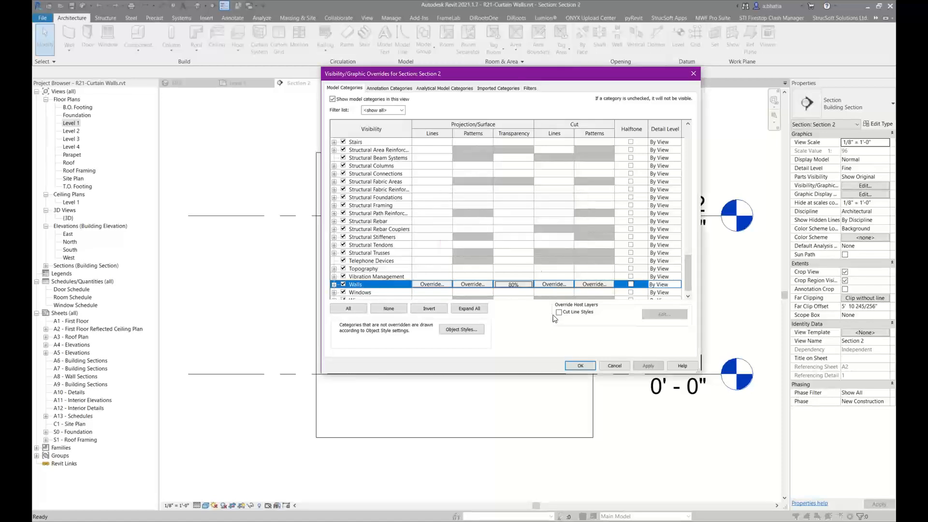
{"action": "left_click", "coordinate": [570, 365]}
Drag the embedded curtain wall's bottom edge down to Level 1
{"action": "scroll", "coordinate": [504, 283], "scroll_direction": "up", "scroll_amount": 3}
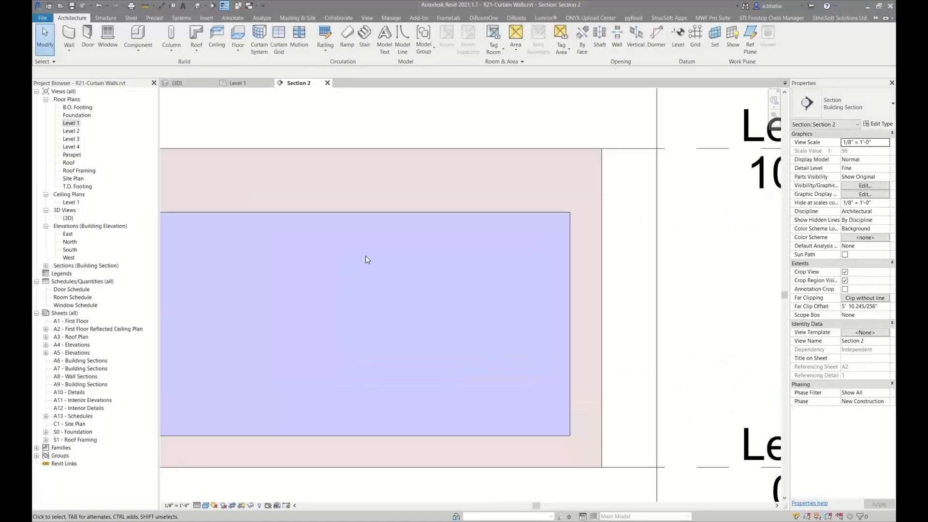
{"action": "middle_click_drag", "start_coordinate": [367, 259], "coordinate": [475, 241]}
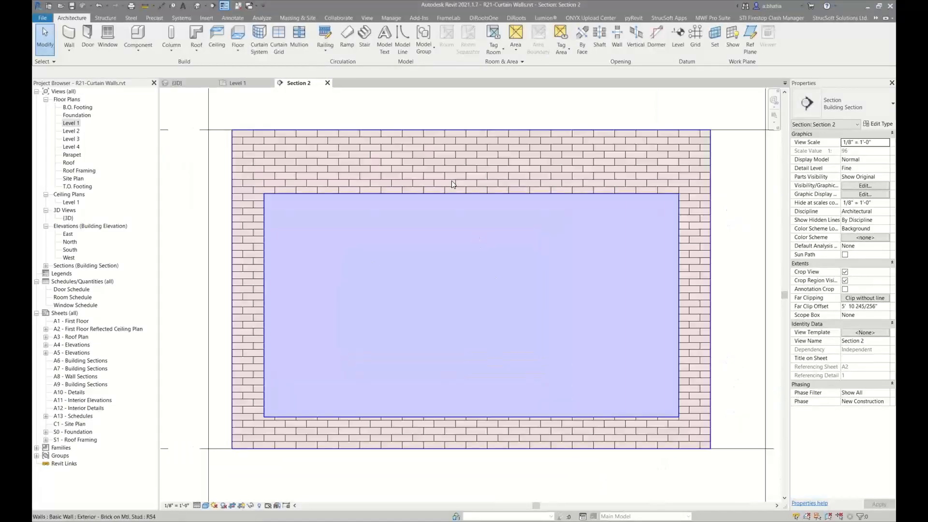
{"action": "left_click", "coordinate": [489, 197]}
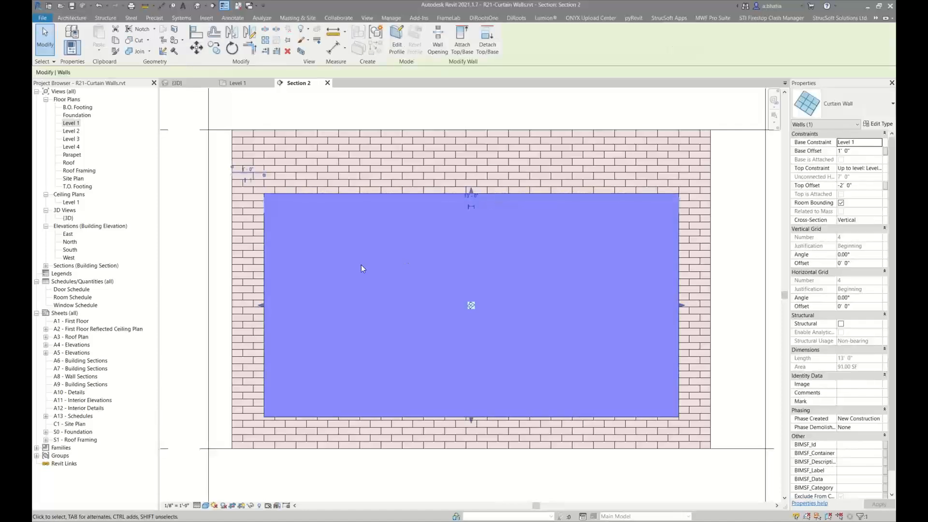
{"action": "left_click", "coordinate": [342, 108]}
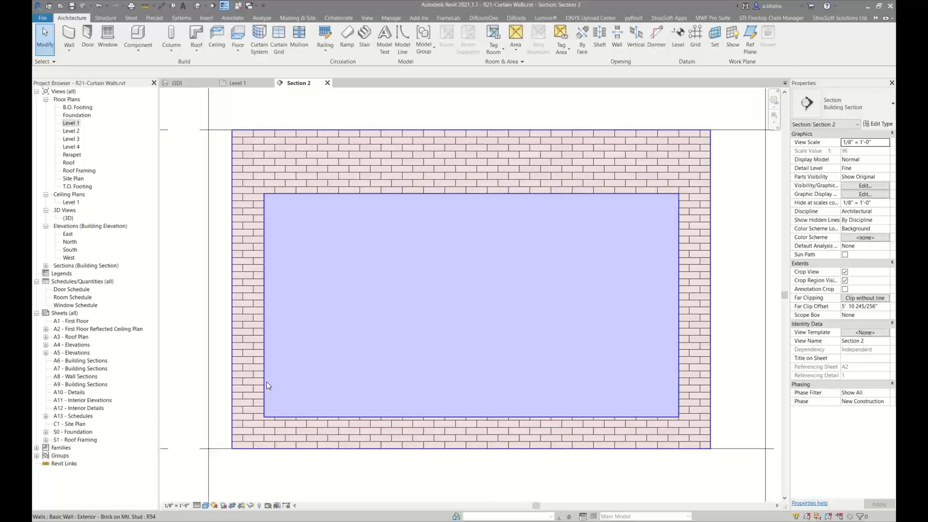
{"action": "left_click", "coordinate": [458, 200]}
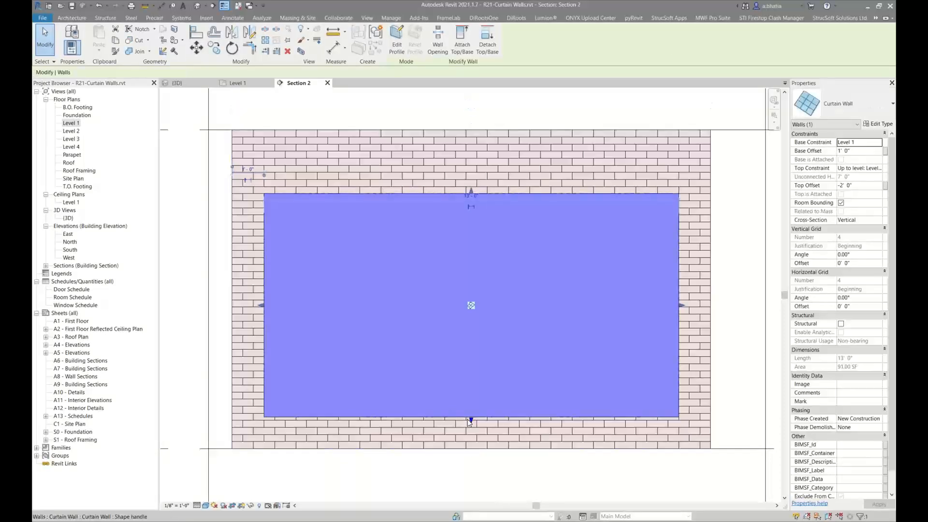
{"action": "left_click_drag", "start_coordinate": [471, 420], "coordinate": [468, 448]}
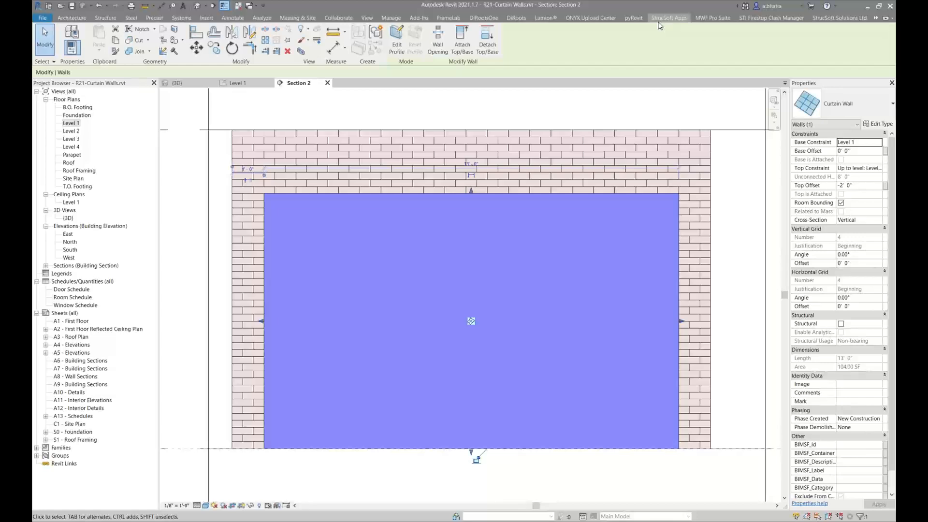
Add three vertical curtain grid lines across the embedded curtain wall with the Curtain Grid tool
{"action": "left_click", "coordinate": [184, 99]}
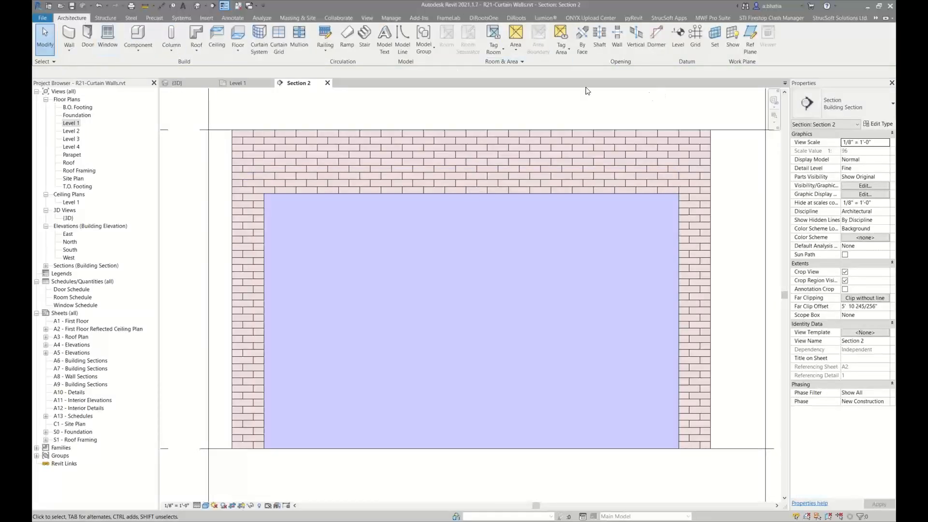
{"action": "left_click", "coordinate": [281, 47]}
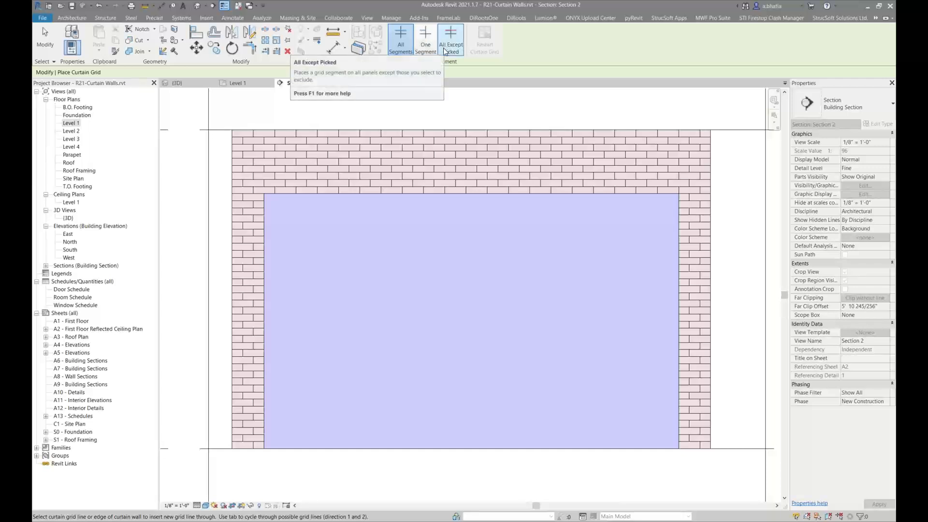
{"action": "left_click", "coordinate": [365, 196]}
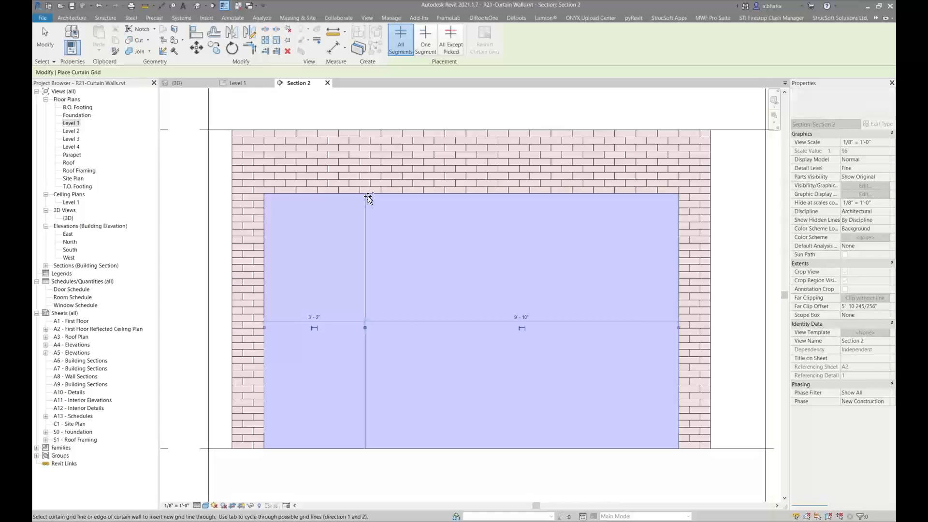
{"action": "left_click", "coordinate": [441, 195]}
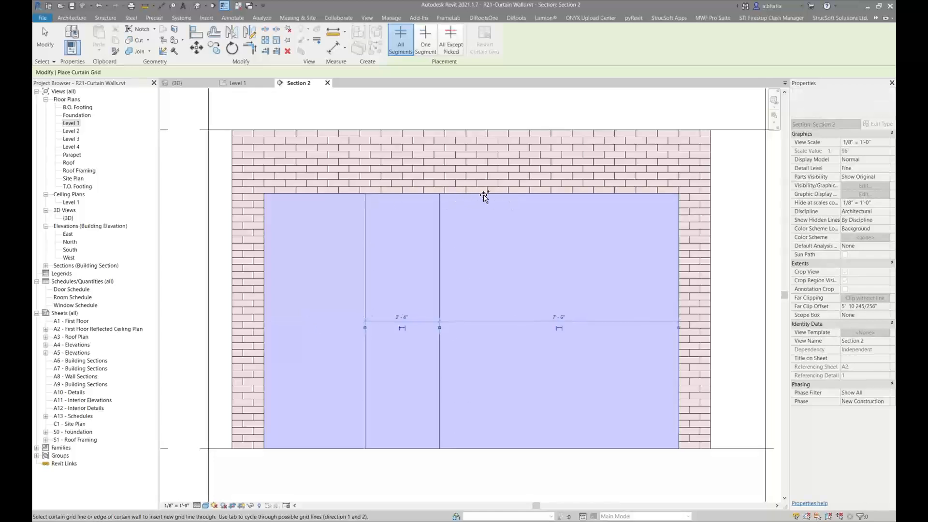
{"action": "left_click", "coordinate": [572, 196]}
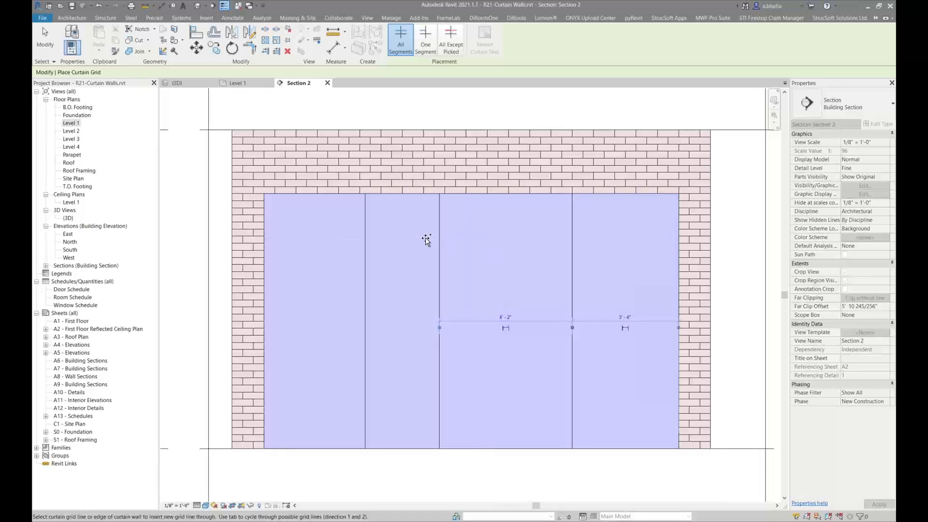
Add a horizontal curtain grid line across all panels near the top of the embedded curtain wall
{"action": "left_click", "coordinate": [423, 46]}
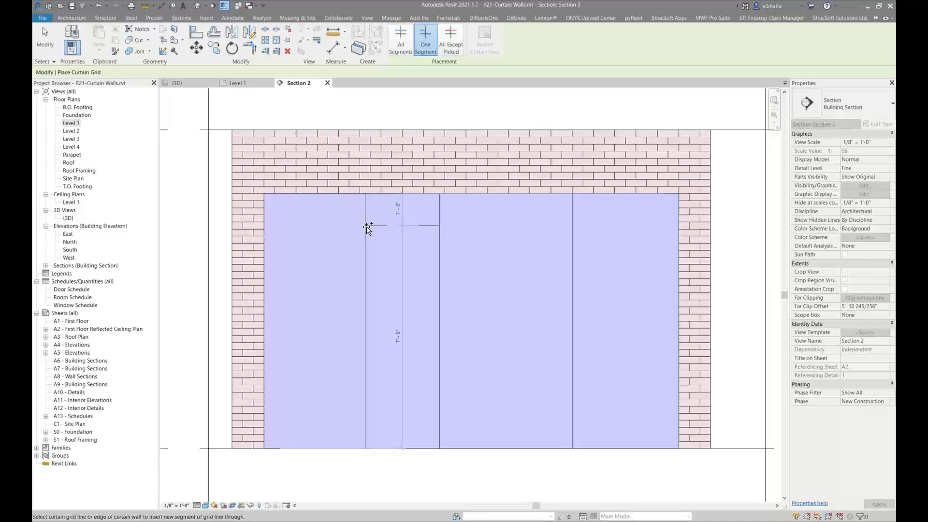
{"action": "left_click", "coordinate": [367, 226]}
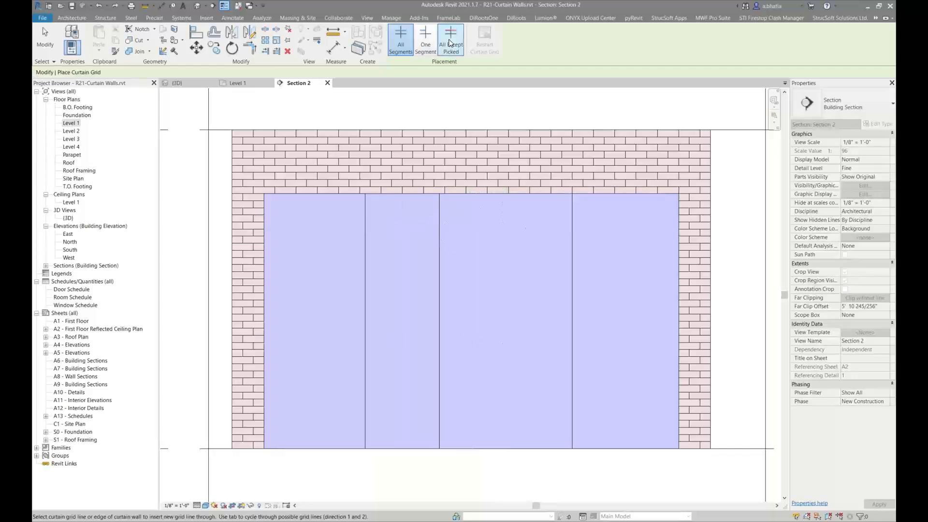
{"action": "left_click", "coordinate": [401, 39]}
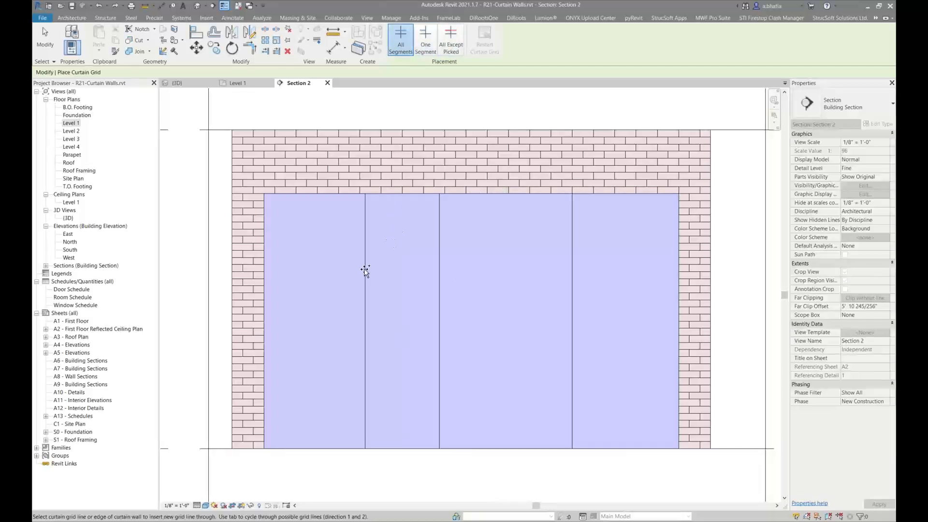
{"action": "left_click", "coordinate": [367, 230]}
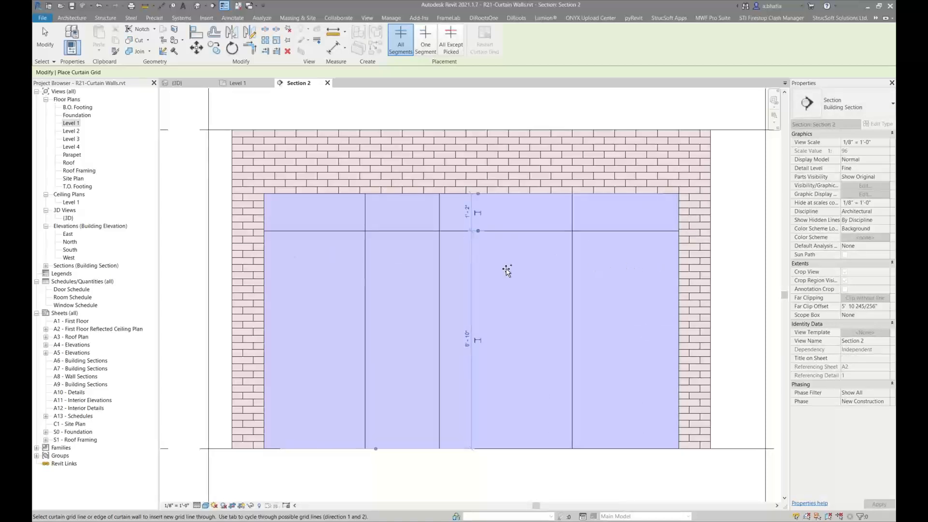
Add a one-segment vertical grid line in the top panel row between the second and third vertical grids
{"action": "left_click", "coordinate": [425, 40]}
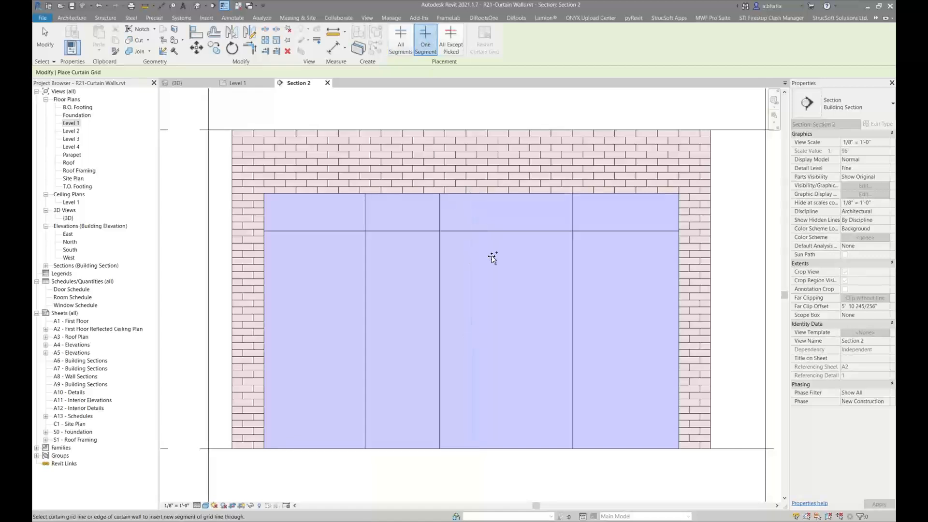
{"action": "left_click", "coordinate": [500, 229]}
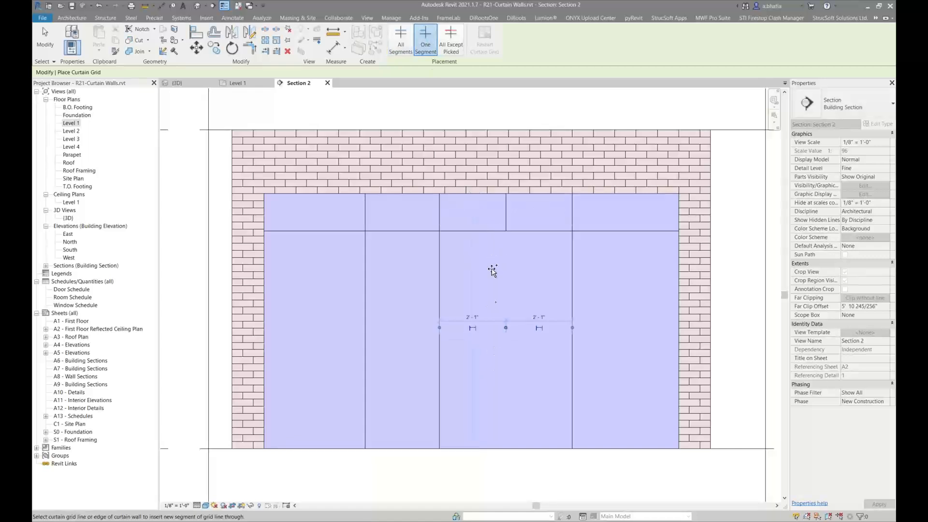
{"action": "middle_click_drag", "start_coordinate": [469, 249], "coordinate": [511, 237]}
{"action": "key", "text": "Escape"}
{"action": "key", "text": "Escape"}
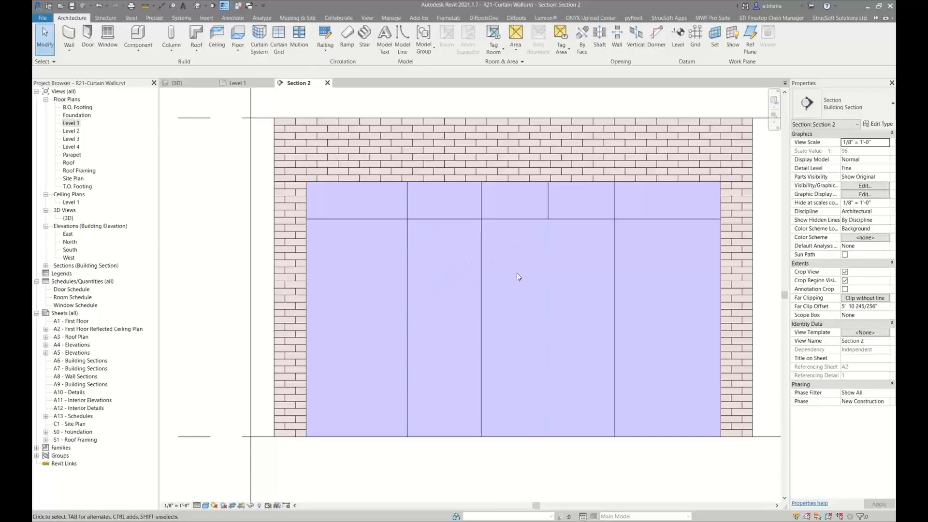
Remove the lower segment of the middle vertical grid line below the horizontal grid with Add/Remove Segments
{"action": "left_click", "coordinate": [484, 265]}
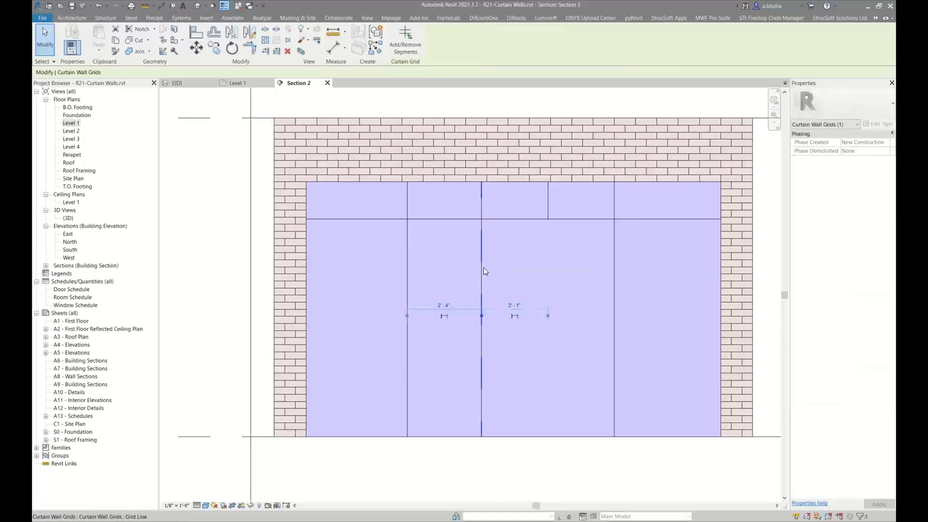
{"action": "middle_click_drag", "start_coordinate": [484, 268], "coordinate": [457, 269]}
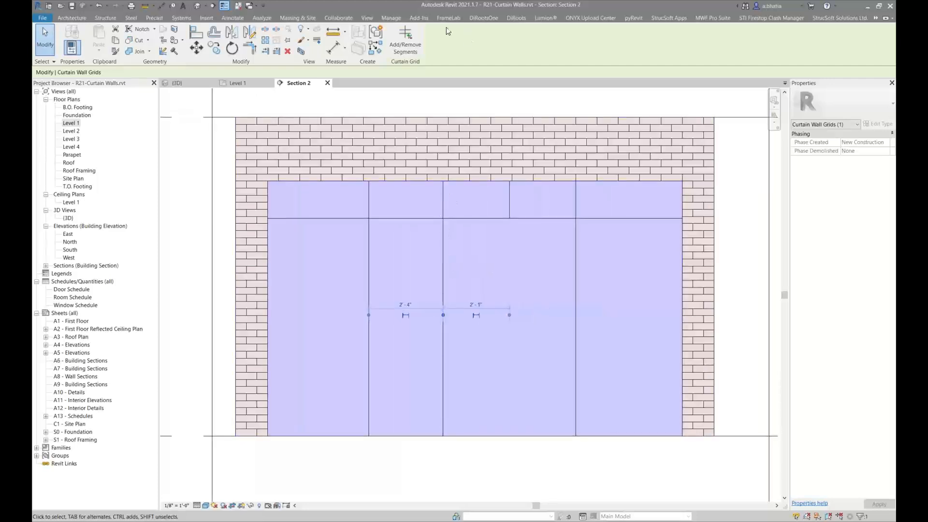
{"action": "left_click", "coordinate": [404, 50]}
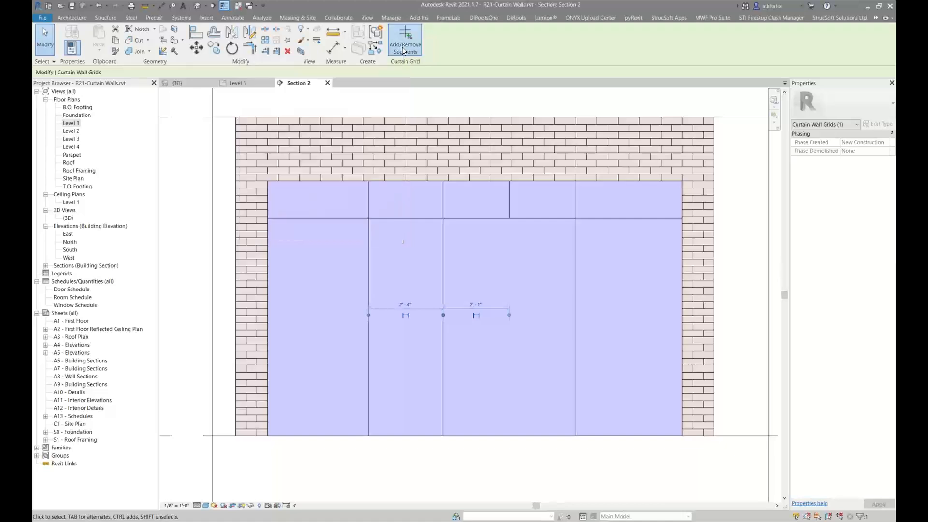
{"action": "left_click", "coordinate": [443, 237]}
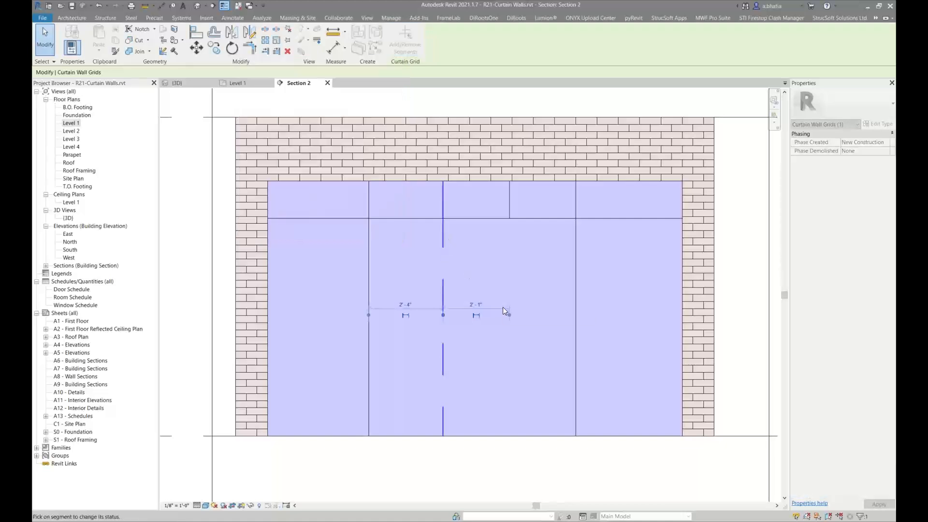
{"action": "key", "text": "Escape"}
{"action": "key", "text": "Escape"}
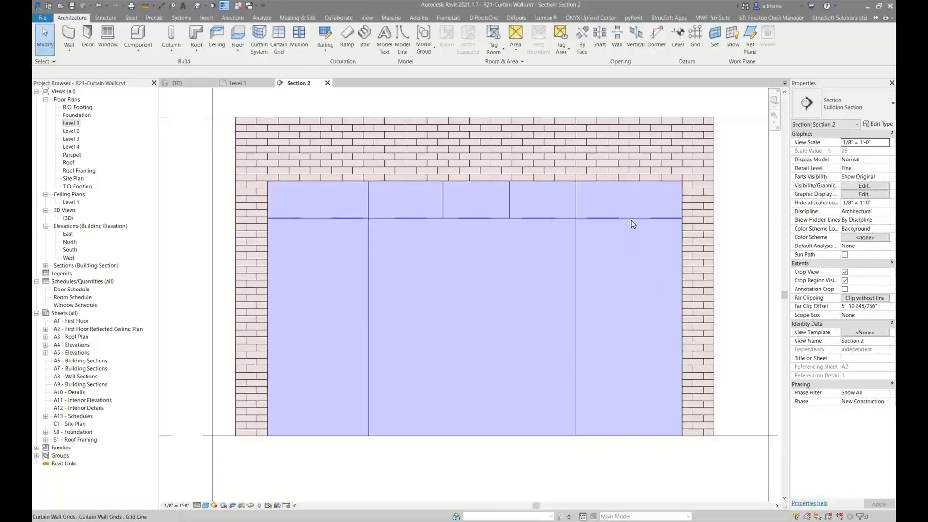
Reposition the horizontal curtain grid line by setting its temporary dimension to 7'
{"action": "left_click", "coordinate": [602, 218]}
{"action": "left_click", "coordinate": [467, 328]}
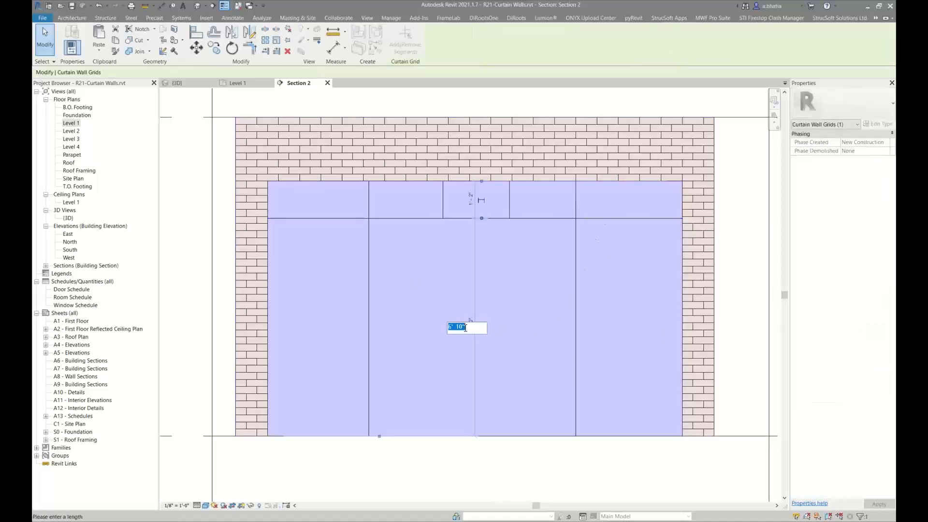
{"action": "type", "text": "7"}
{"action": "key", "text": "Return"}
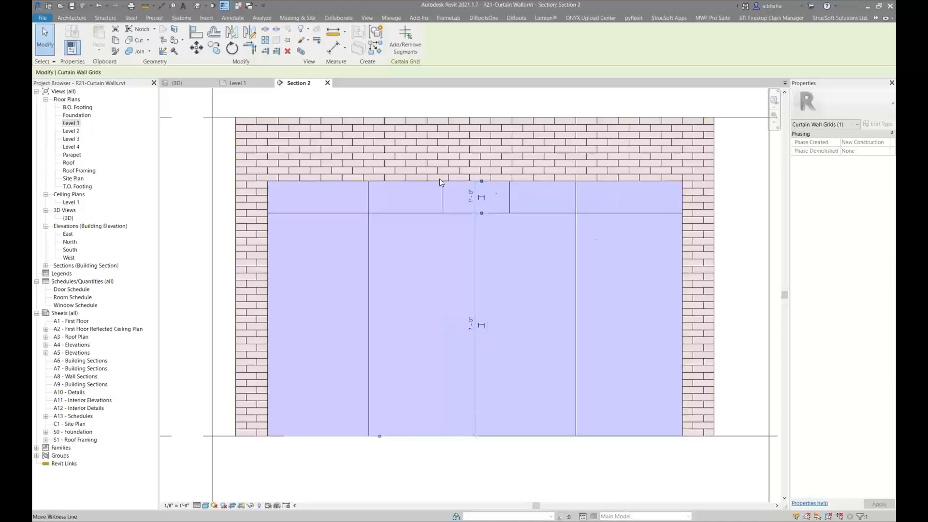
Set the embedded curtain wall's Top Offset to -1'
{"action": "left_click", "coordinate": [408, 270]}
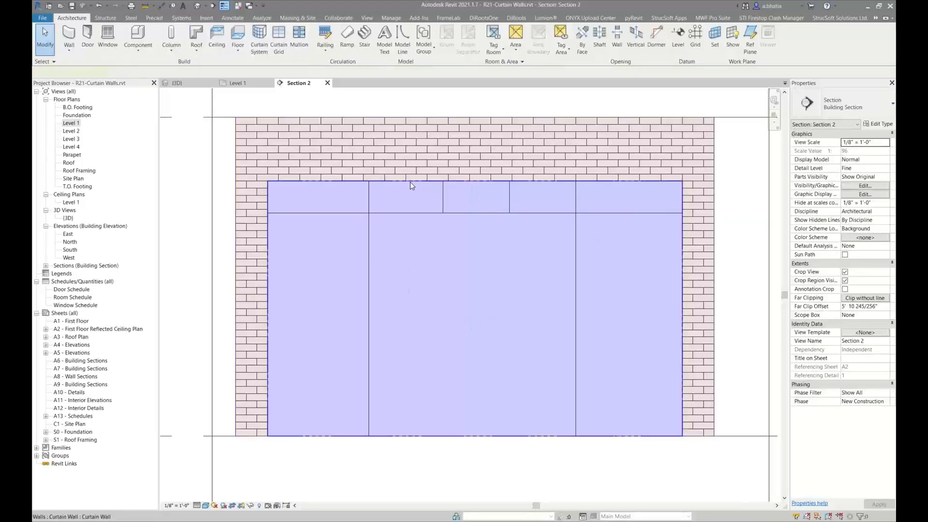
{"action": "left_click", "coordinate": [477, 191]}
{"action": "left_click", "coordinate": [861, 185]}
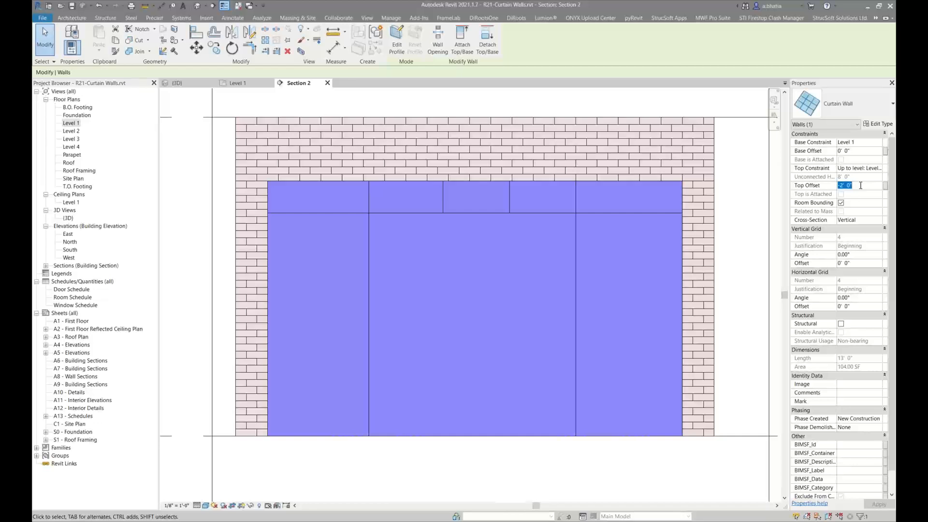
{"action": "type", "text": "-1"}
{"action": "key", "text": "Return"}
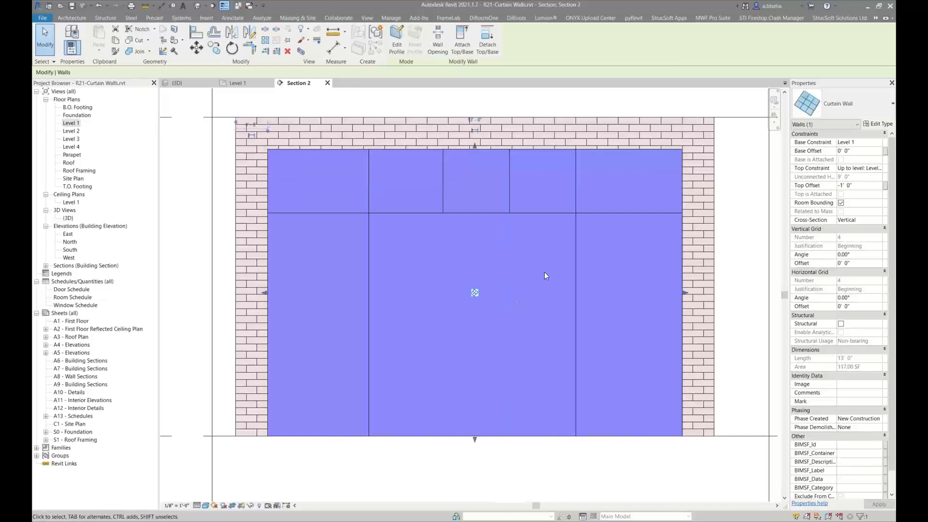
{"action": "key", "text": "Escape"}
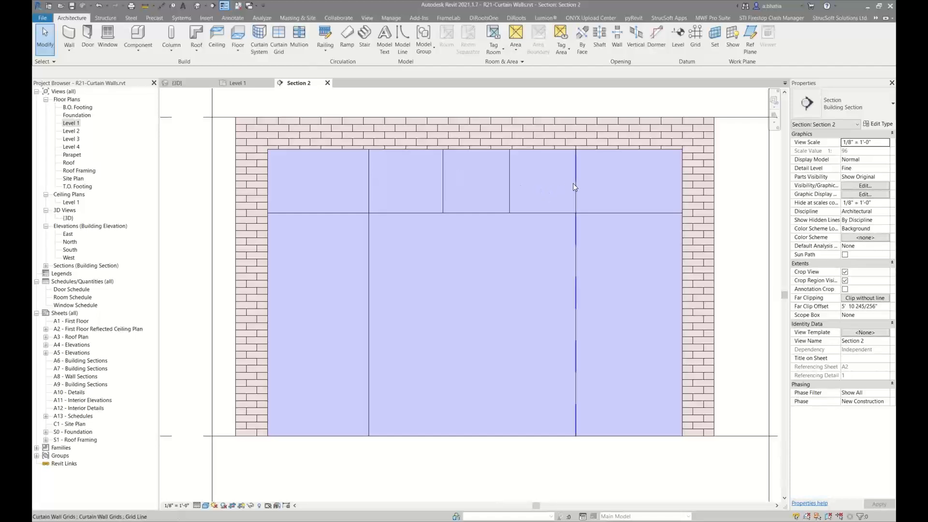
Place an aligned dimension across the four vertical grid lines of the top row and make the spacing equal
{"action": "key", "text": "d"}
{"action": "key", "text": "i"}
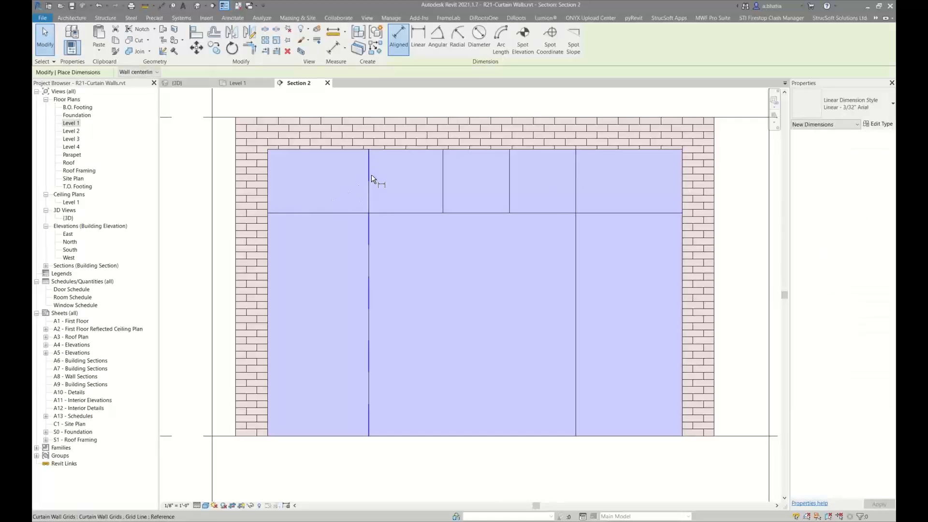
{"action": "left_click", "coordinate": [369, 177]}
{"action": "left_click", "coordinate": [444, 176]}
{"action": "left_click", "coordinate": [510, 176]}
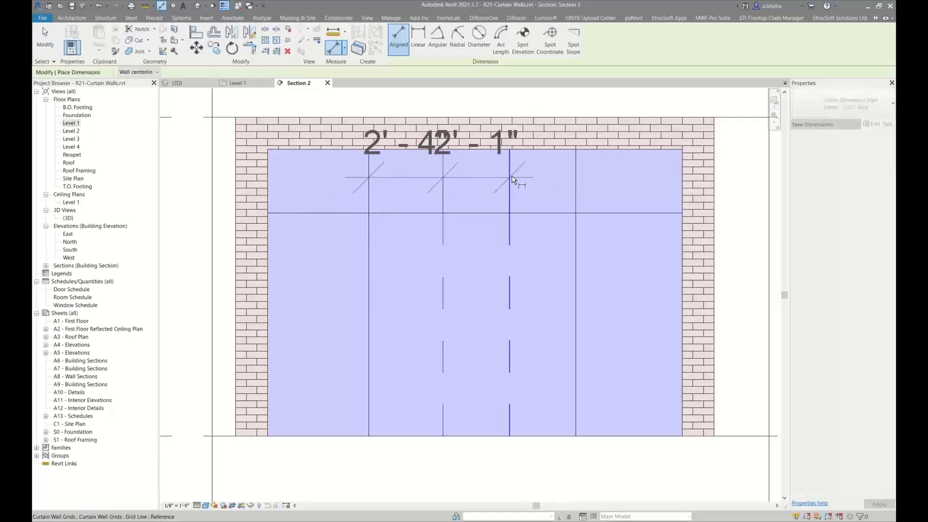
{"action": "left_click", "coordinate": [579, 175]}
{"action": "middle_click_drag", "start_coordinate": [584, 203], "coordinate": [588, 296]}
{"action": "left_click", "coordinate": [597, 138]}
{"action": "middle_click_drag", "start_coordinate": [595, 181], "coordinate": [585, 232]}
{"action": "left_click", "coordinate": [468, 315]}
{"action": "key", "text": "Escape"}
{"action": "key", "text": "Escape"}
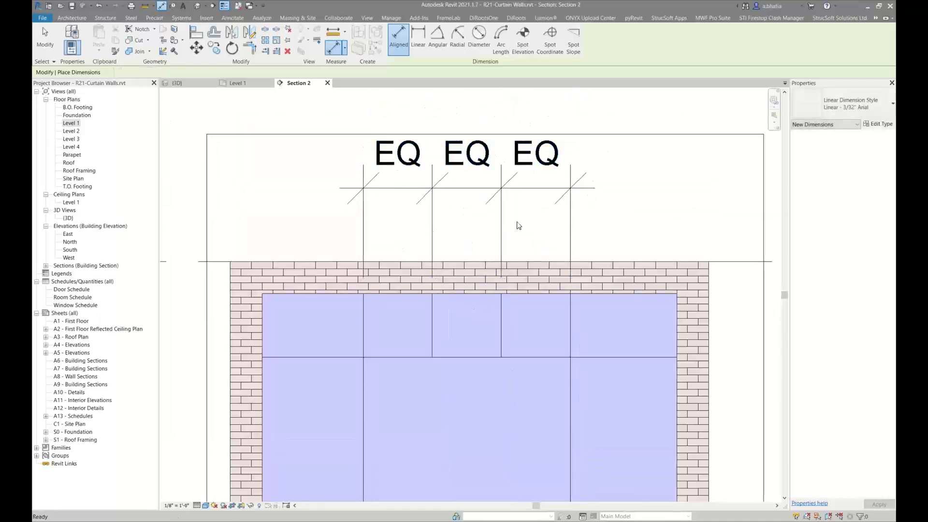
Delete the EQ dimension while keeping the equality constraints
{"action": "left_click", "coordinate": [503, 208]}
{"action": "key", "text": "Delete"}
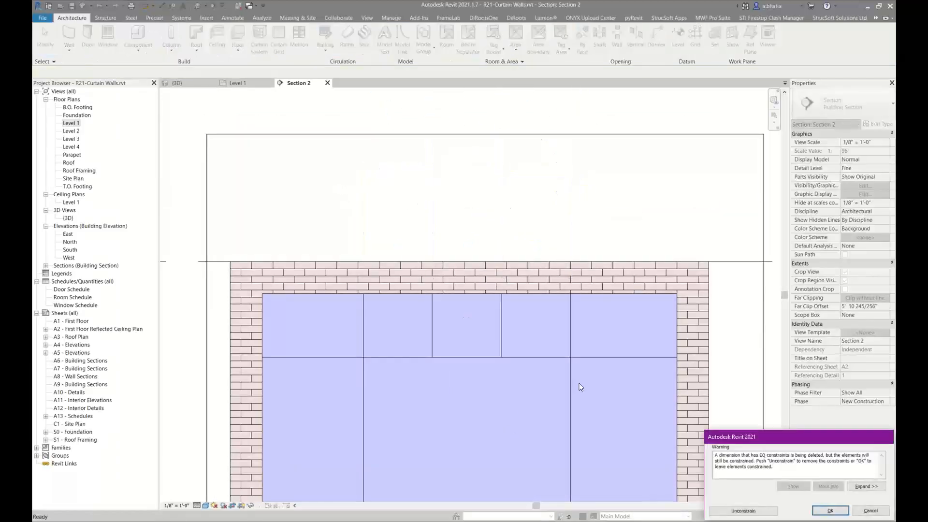
{"action": "left_click", "coordinate": [829, 511]}
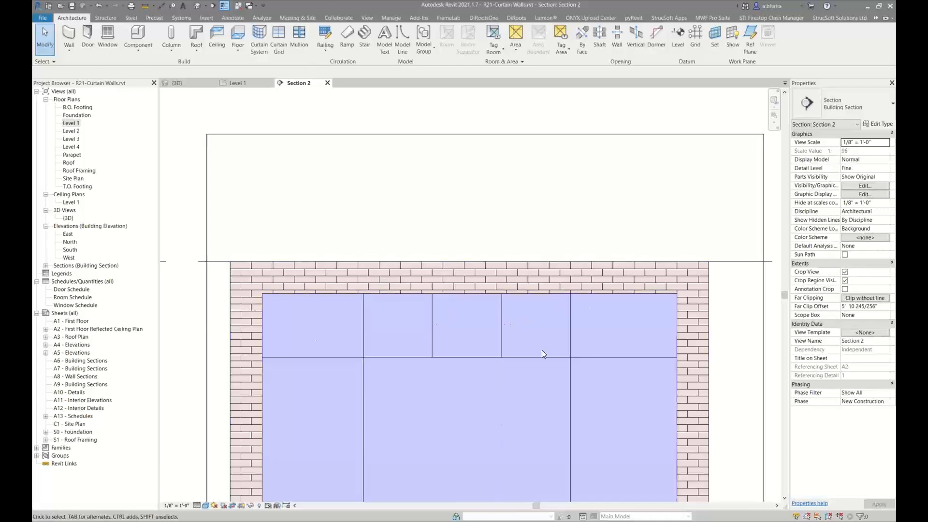
Open Load Autodesk Family and set the content region to United States - Imperial
{"action": "middle_click_drag", "start_coordinate": [427, 319], "coordinate": [411, 252]}
{"action": "middle_click_drag", "start_coordinate": [453, 329], "coordinate": [463, 256]}
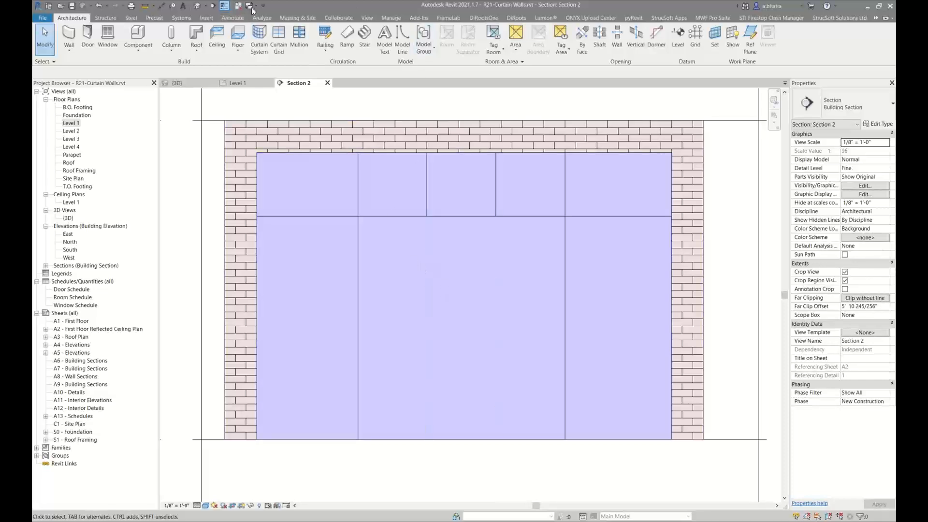
{"action": "left_click", "coordinate": [206, 17]}
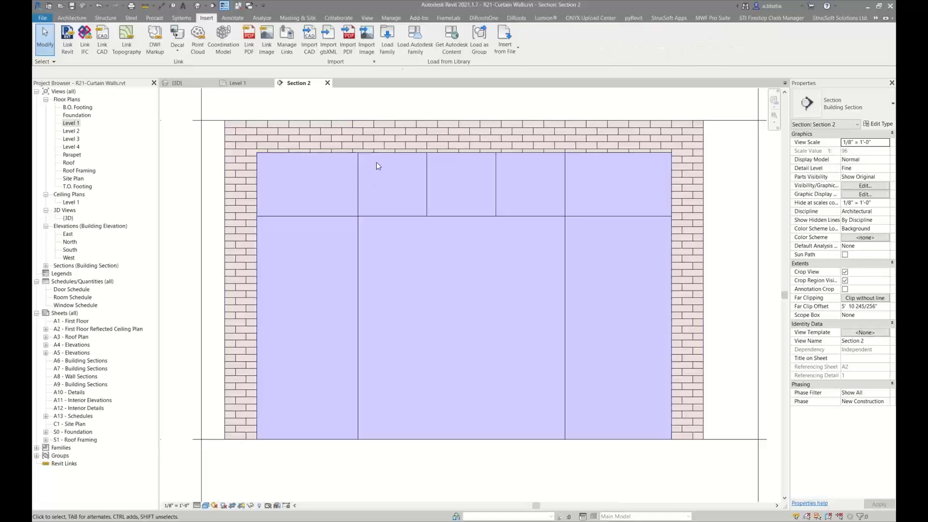
{"action": "left_click", "coordinate": [422, 46]}
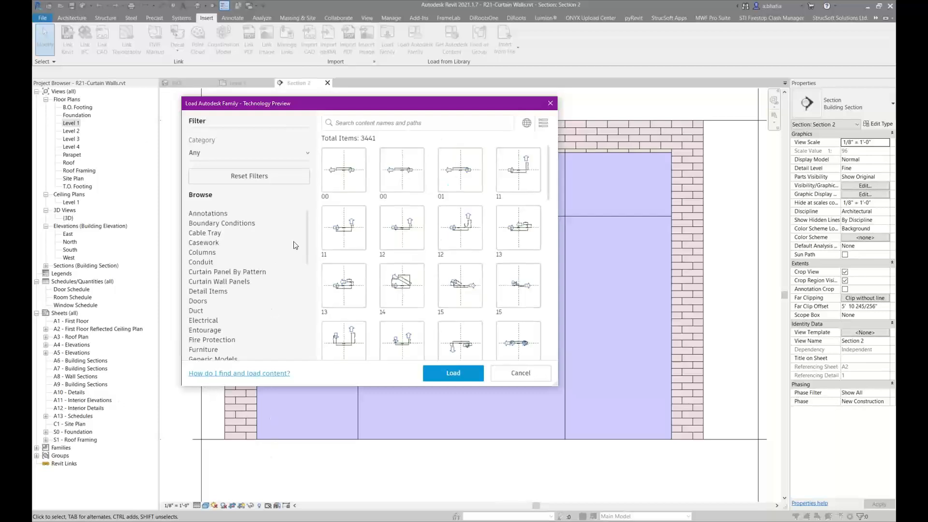
{"action": "left_click", "coordinate": [527, 123]}
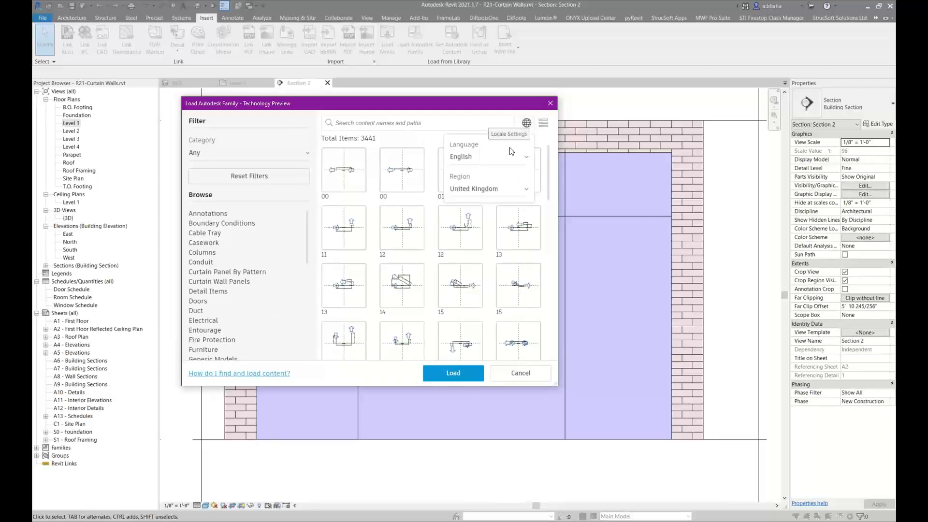
{"action": "left_click", "coordinate": [481, 190]}
{"action": "left_click", "coordinate": [477, 202]}
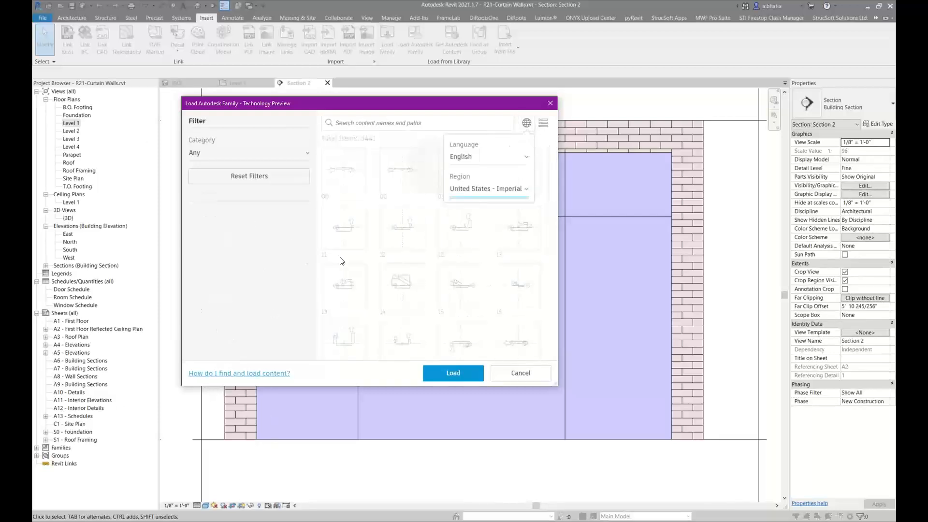
{"action": "left_click", "coordinate": [318, 125]}
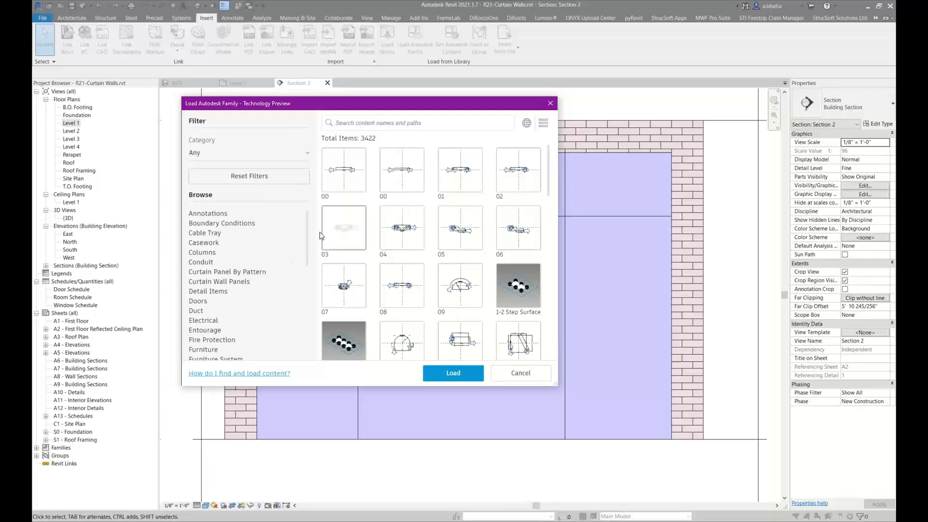
Load the Door-Curtain-Wall-Double-Storefront family from the Doors category
{"action": "left_click", "coordinate": [198, 302]}
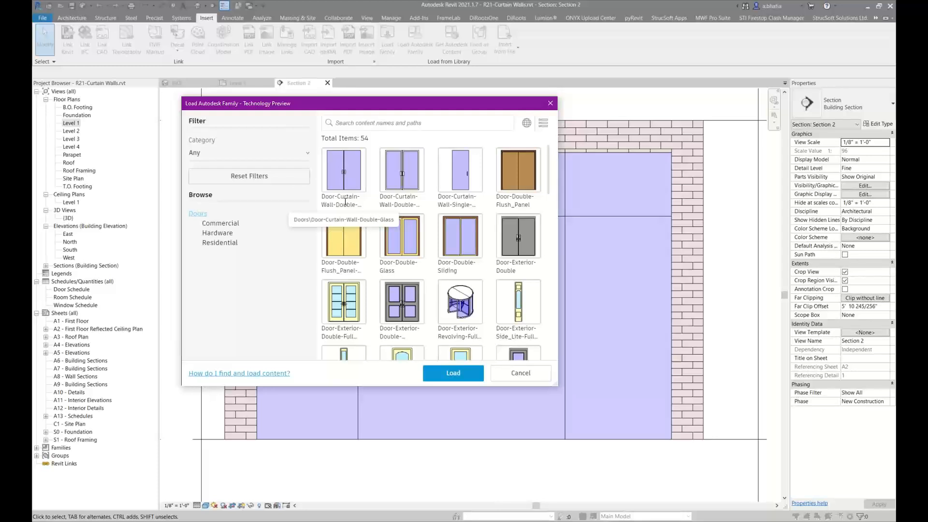
{"action": "left_click", "coordinate": [403, 167]}
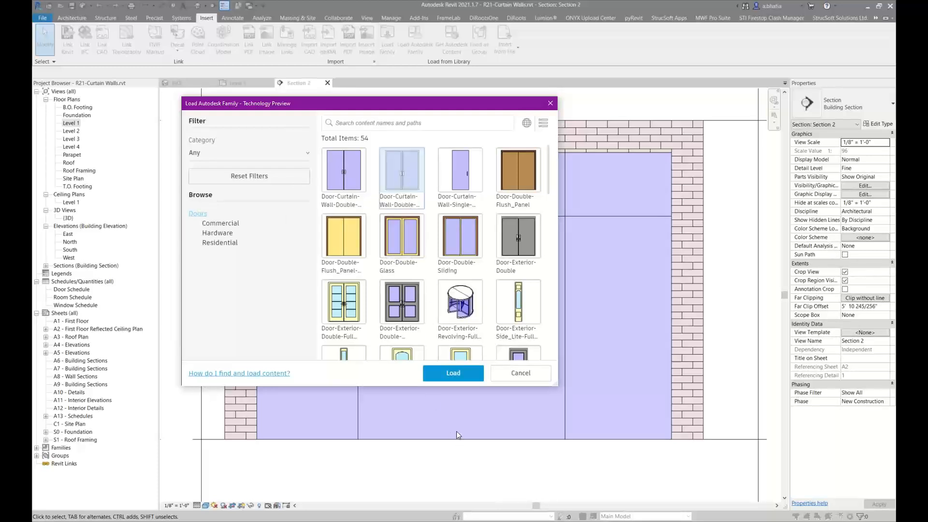
{"action": "left_click", "coordinate": [454, 374]}
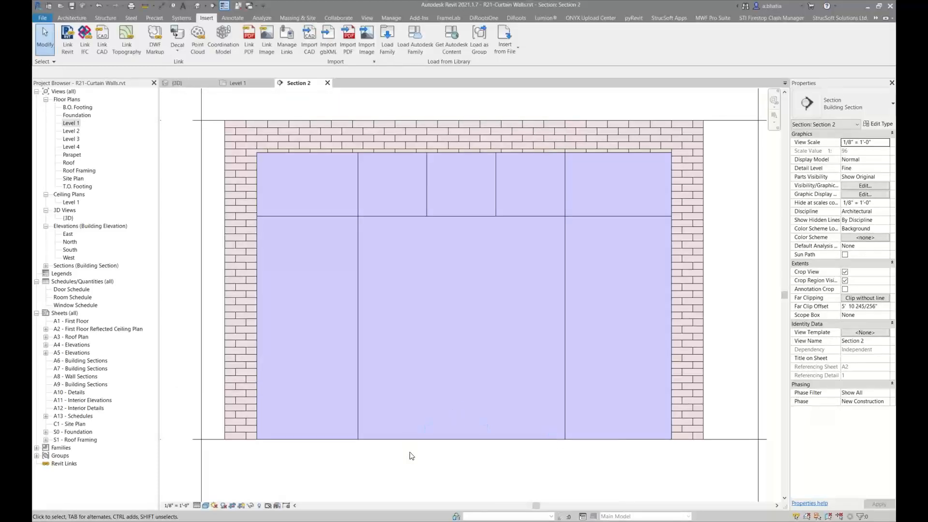
Replace the lower middle curtain panel with the Door-Curtain-Wall-Double-Storefront type
{"action": "left_click", "coordinate": [362, 422]}
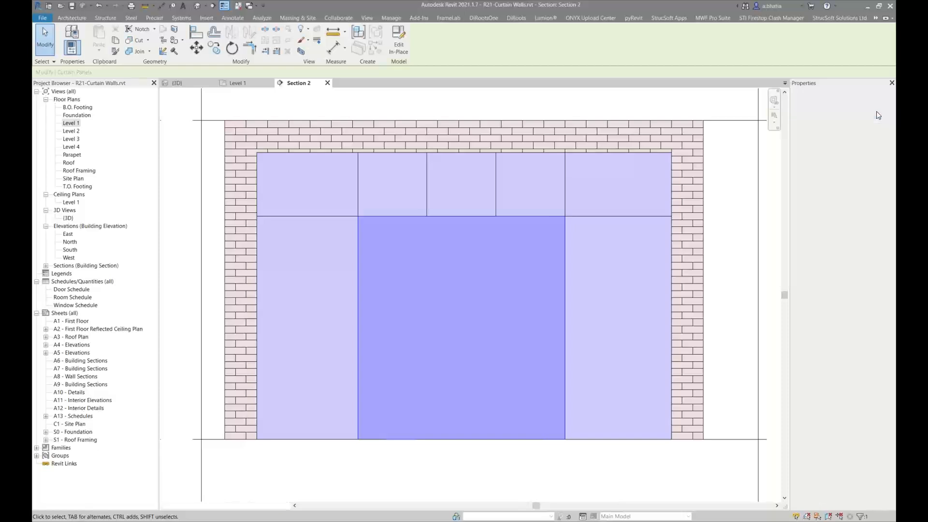
{"action": "left_click", "coordinate": [877, 112]}
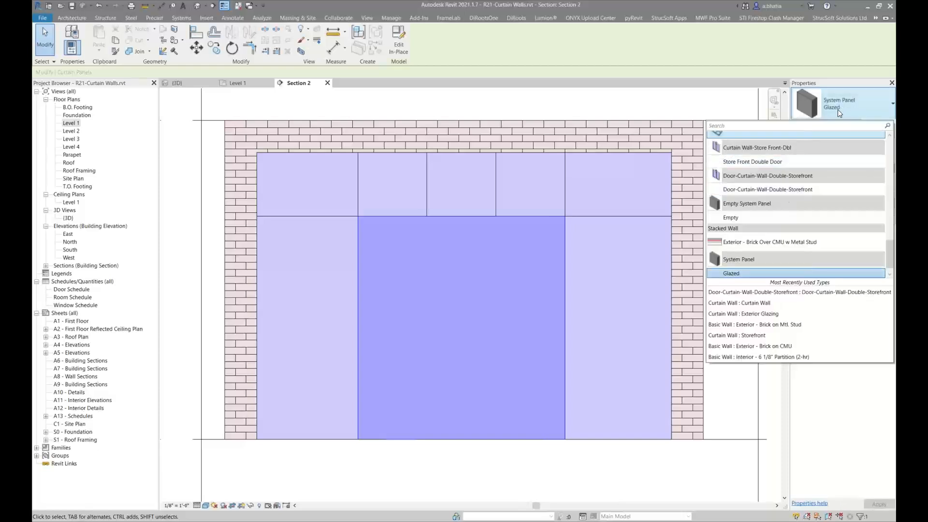
{"action": "left_click", "coordinate": [805, 191]}
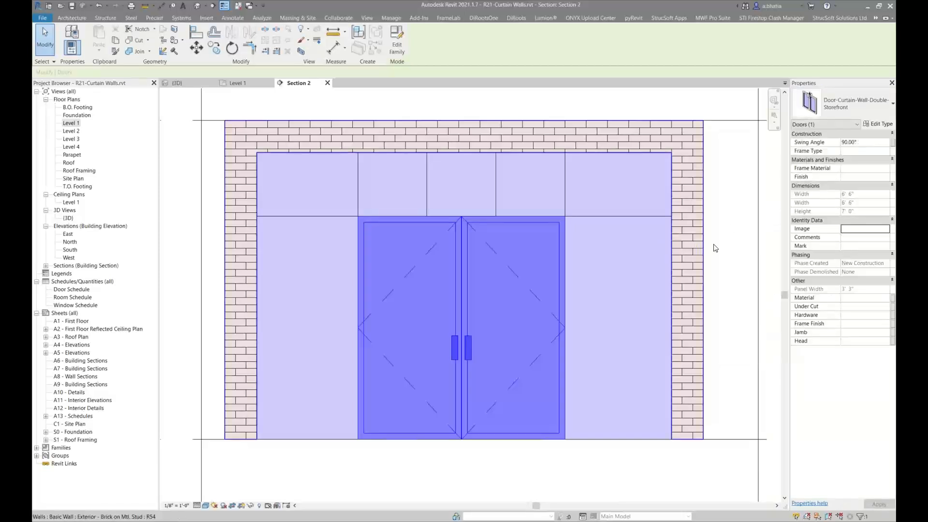
Switch the section view's visual style to Shaded
{"action": "key", "text": "Escape"}
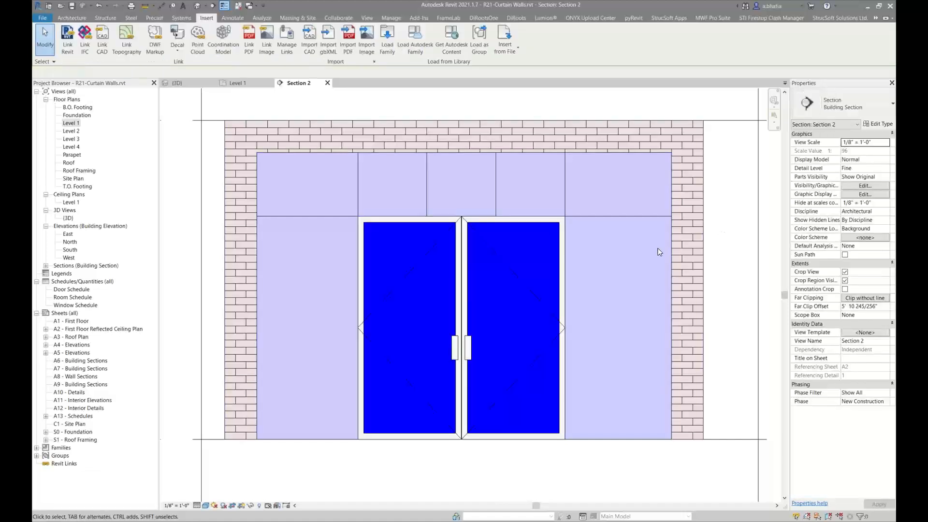
{"action": "left_click", "coordinate": [492, 250]}
{"action": "key", "text": "Escape"}
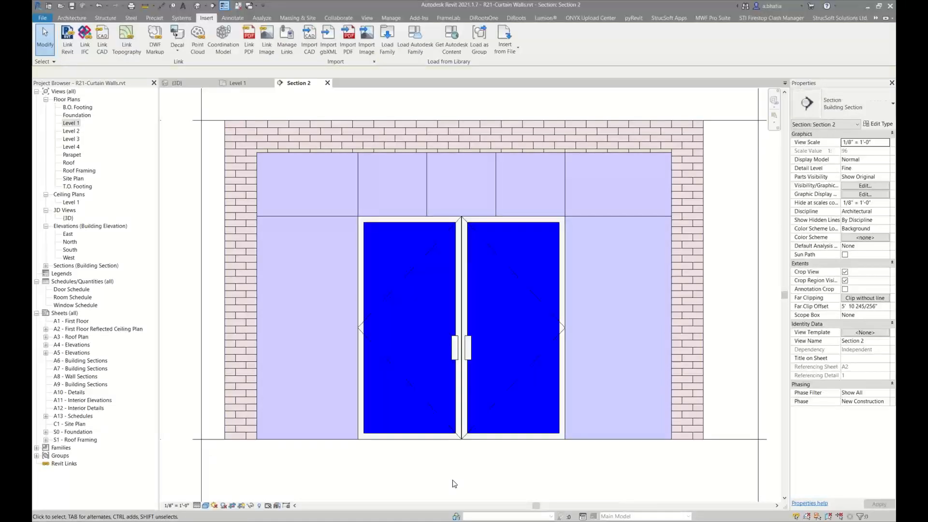
{"action": "left_click", "coordinate": [205, 506]}
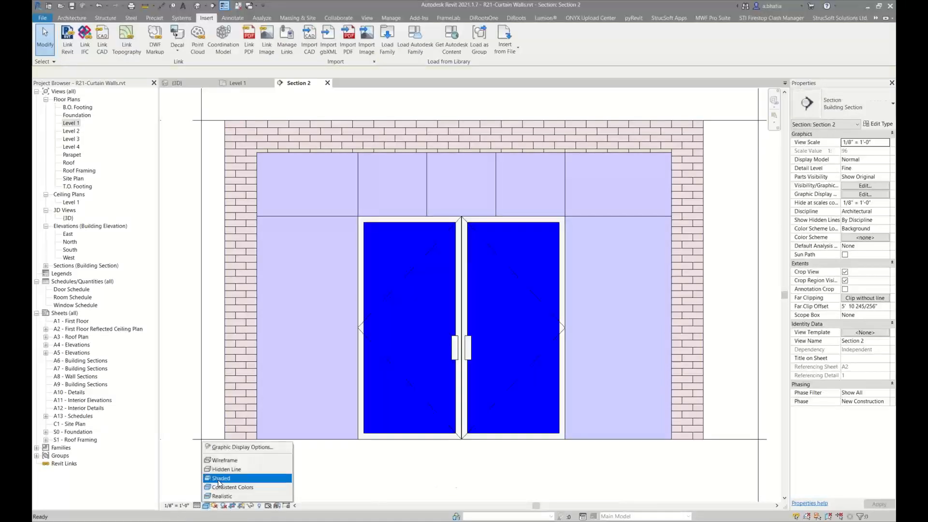
{"action": "left_click", "coordinate": [224, 479]}
Override the Doors category surface transparency to 80 in this view's visibility/graphics settings
{"action": "key", "text": "v"}
{"action": "key", "text": "g"}
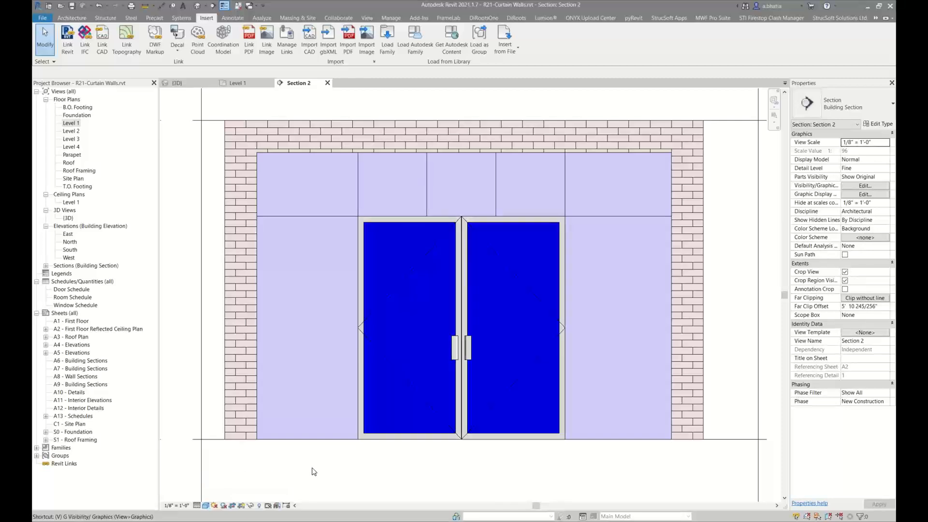
{"action": "left_click", "coordinate": [380, 283]}
{"action": "left_click", "coordinate": [375, 190]}
{"action": "scroll", "coordinate": [375, 198], "scroll_direction": "down", "scroll_amount": 2}
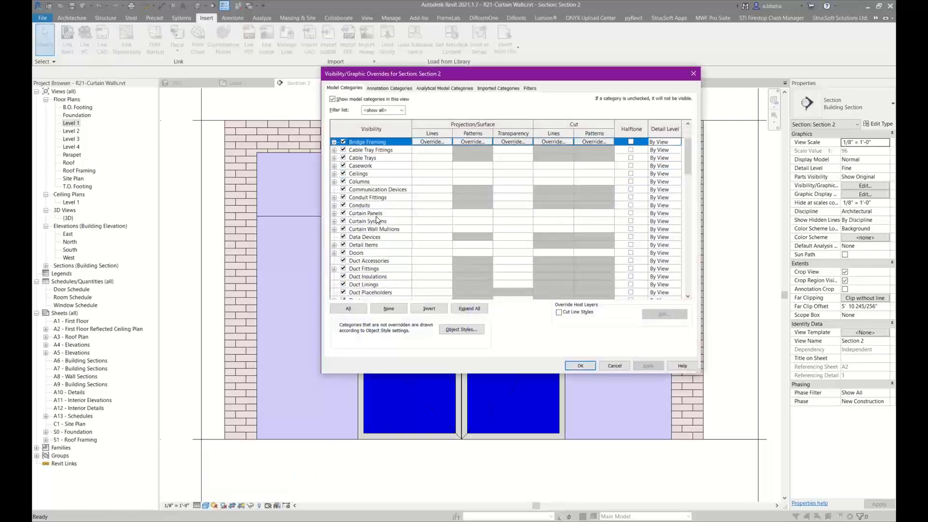
{"action": "left_click", "coordinate": [367, 253]}
{"action": "left_click", "coordinate": [508, 252]}
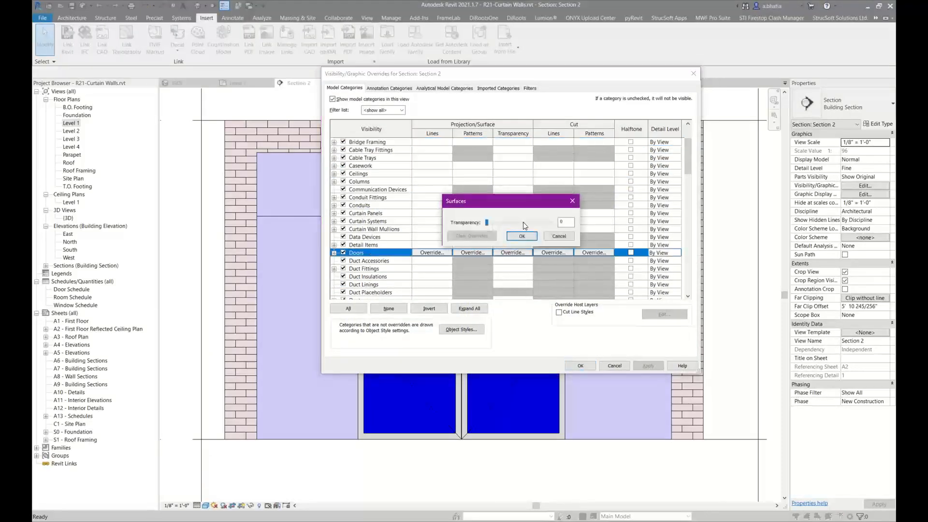
{"action": "left_click_drag", "start_coordinate": [512, 223], "coordinate": [540, 222]}
{"action": "left_click", "coordinate": [522, 236]}
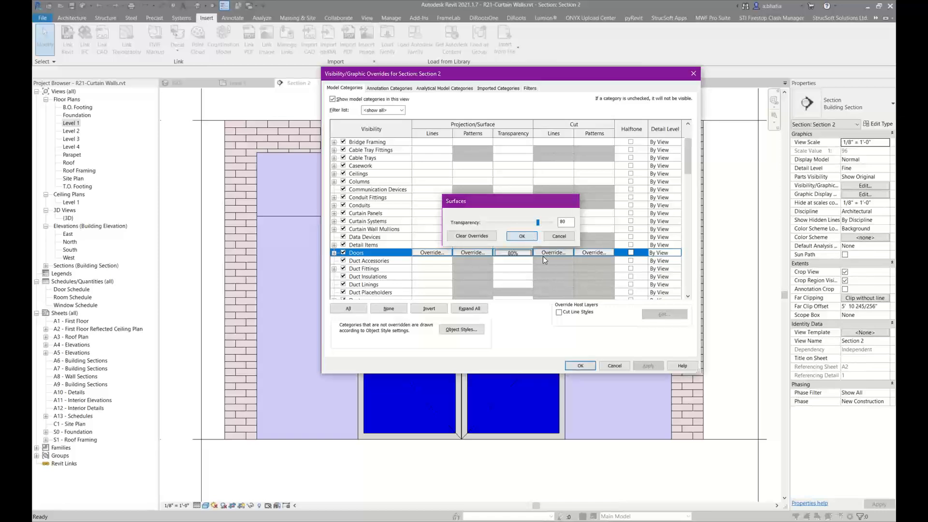
{"action": "left_click", "coordinate": [580, 367]}
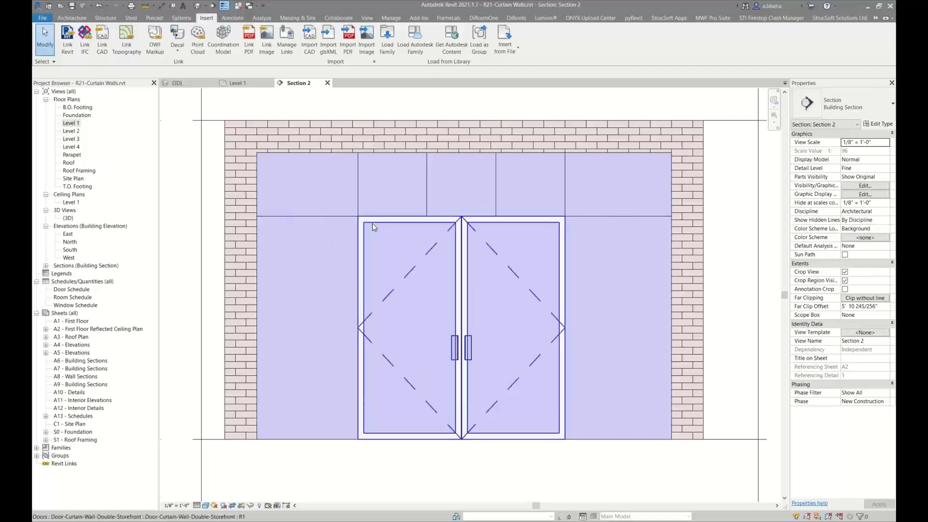
Place mullions on the curtain wall's edges and vertical grid lines using the Mullion tool
{"action": "left_click", "coordinate": [274, 160]}
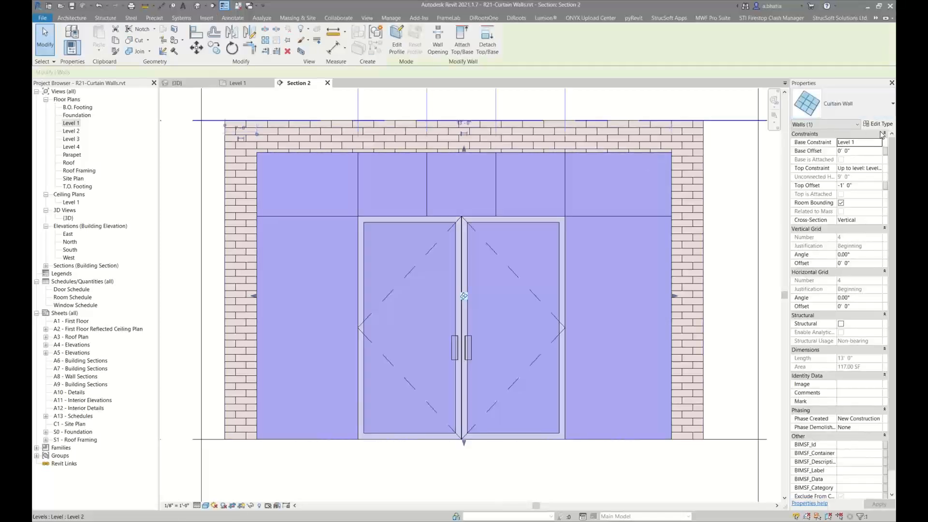
{"action": "left_click", "coordinate": [72, 18]}
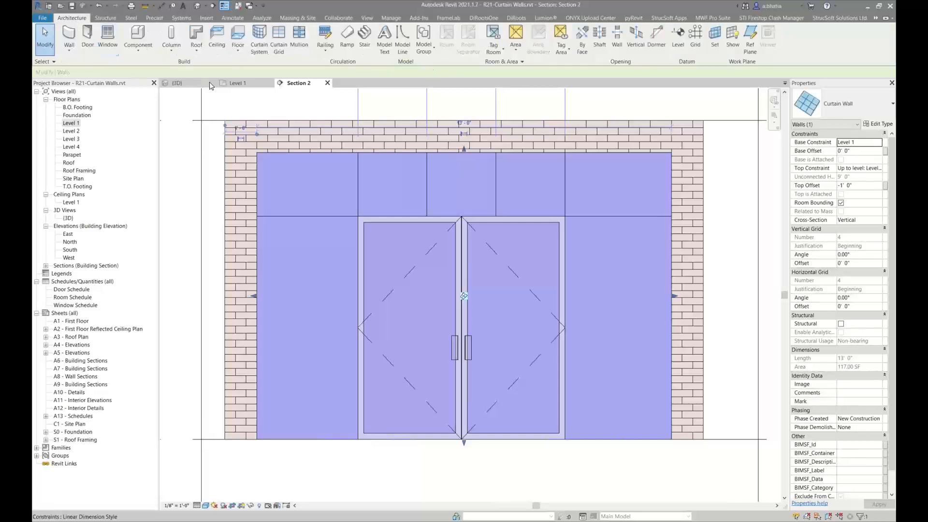
{"action": "left_click", "coordinate": [295, 41]}
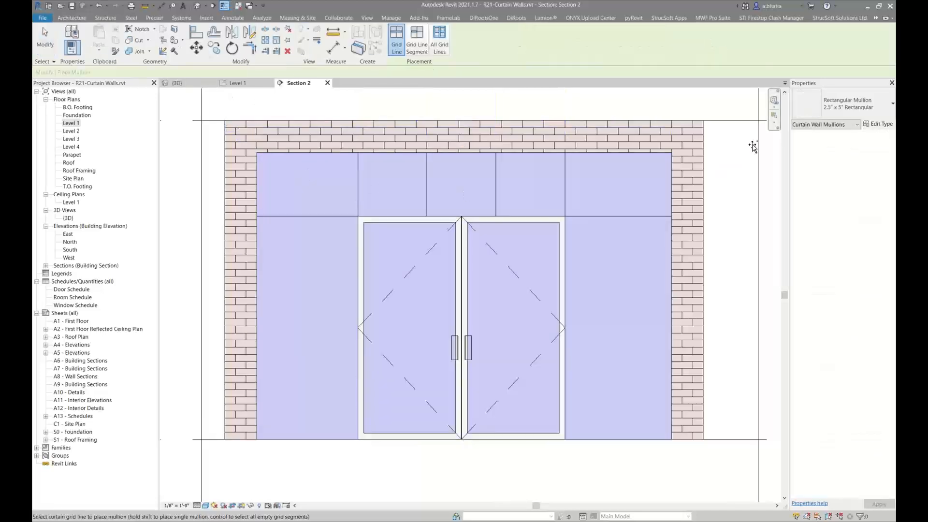
{"action": "left_click", "coordinate": [438, 42]}
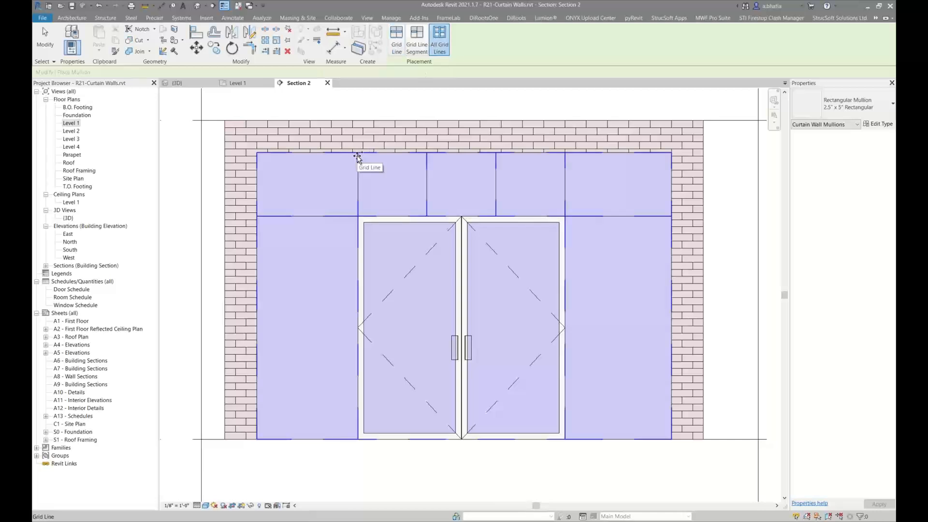
{"action": "left_click", "coordinate": [425, 49]}
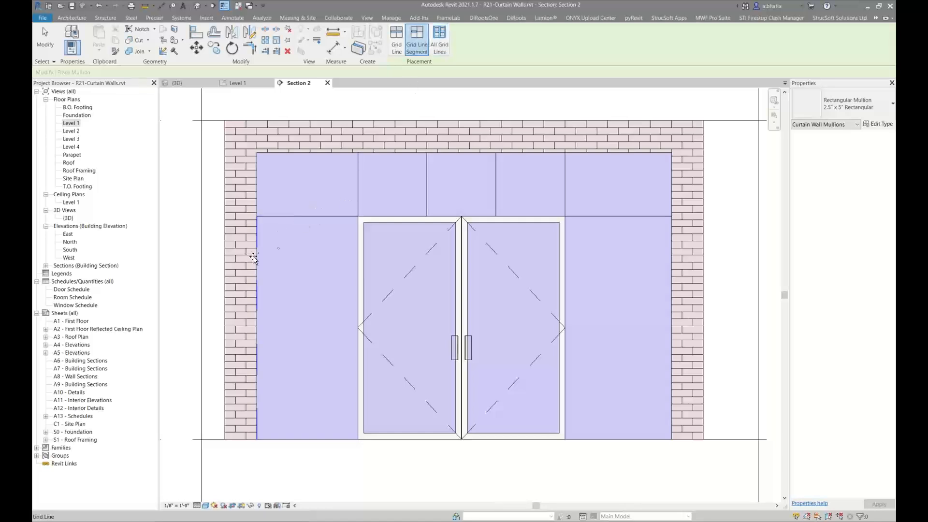
{"action": "left_click", "coordinate": [399, 43]}
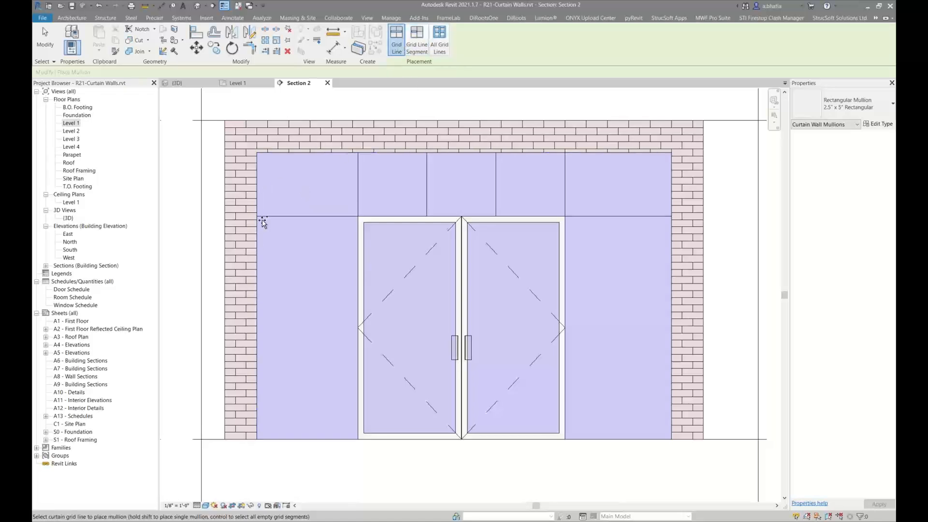
{"action": "left_click", "coordinate": [256, 184]}
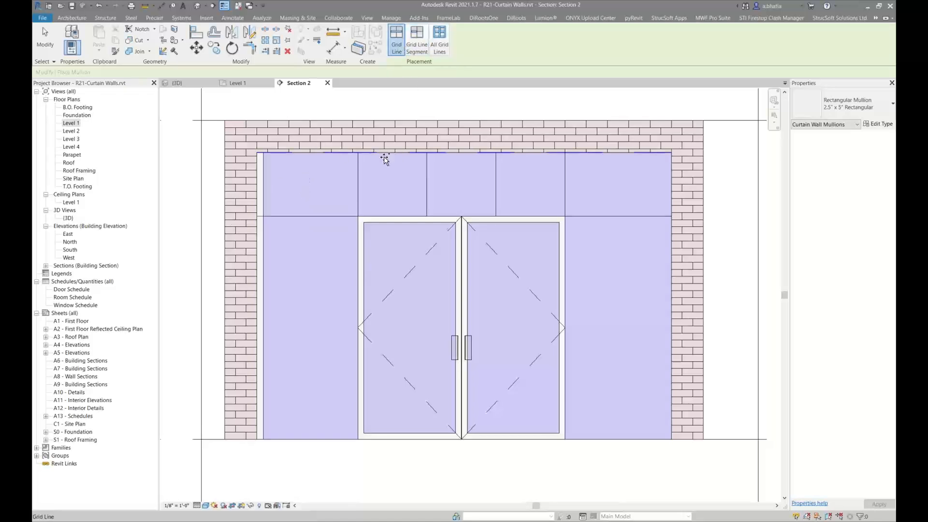
{"action": "left_click", "coordinate": [361, 167]}
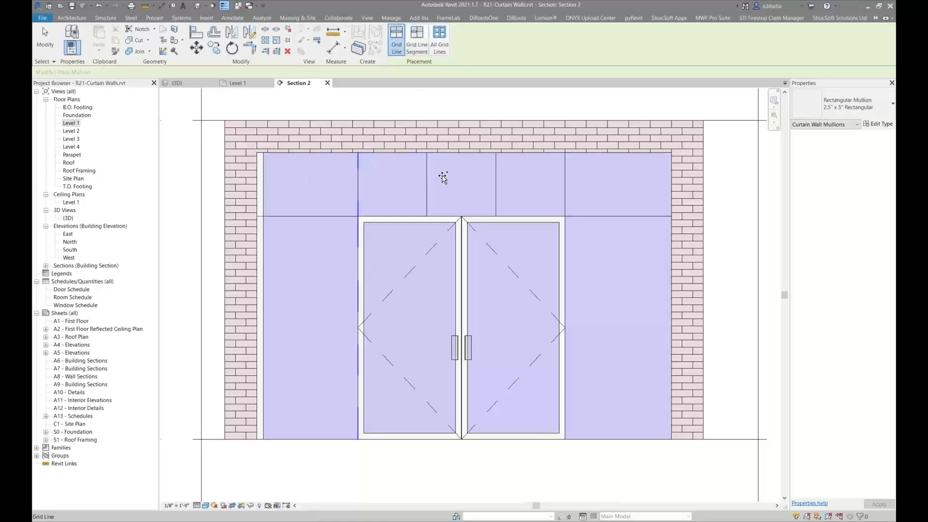
{"action": "left_click", "coordinate": [535, 195]}
{"action": "left_click", "coordinate": [672, 183]}
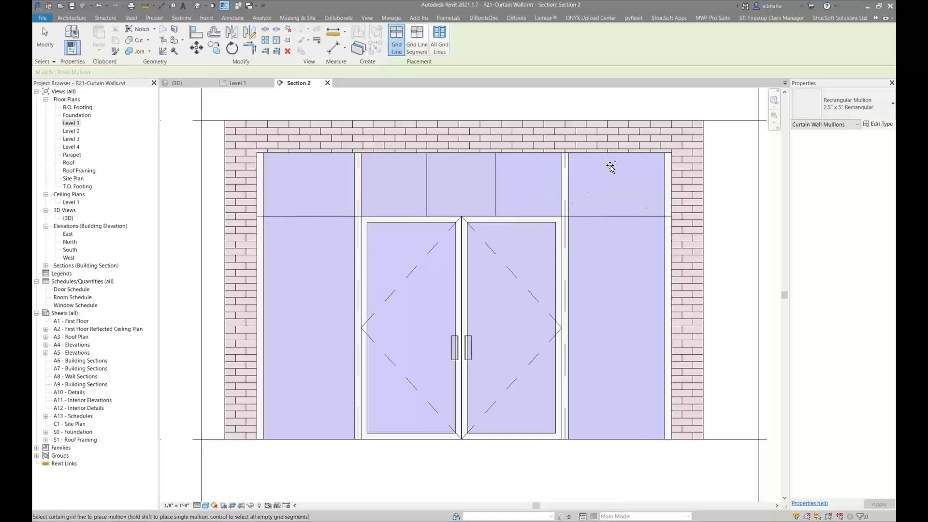
{"action": "left_click", "coordinate": [611, 156]}
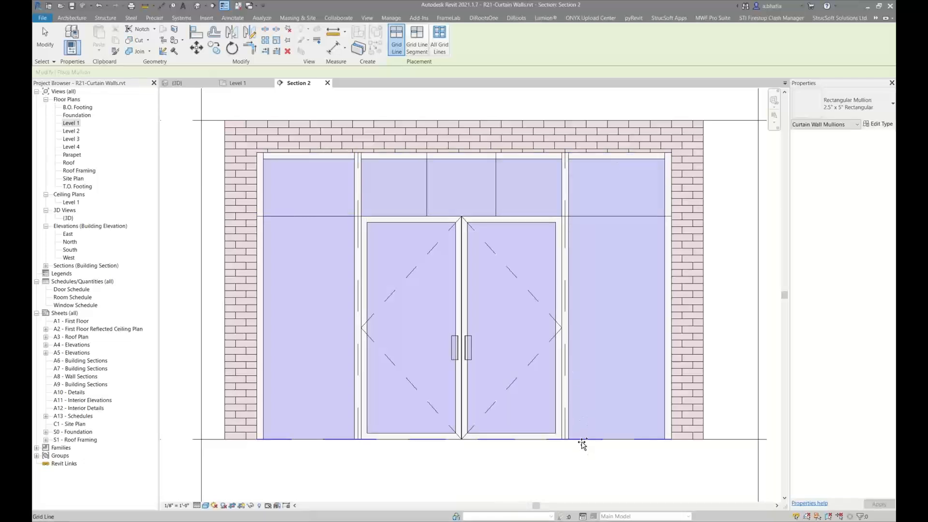
{"action": "left_click", "coordinate": [583, 442]}
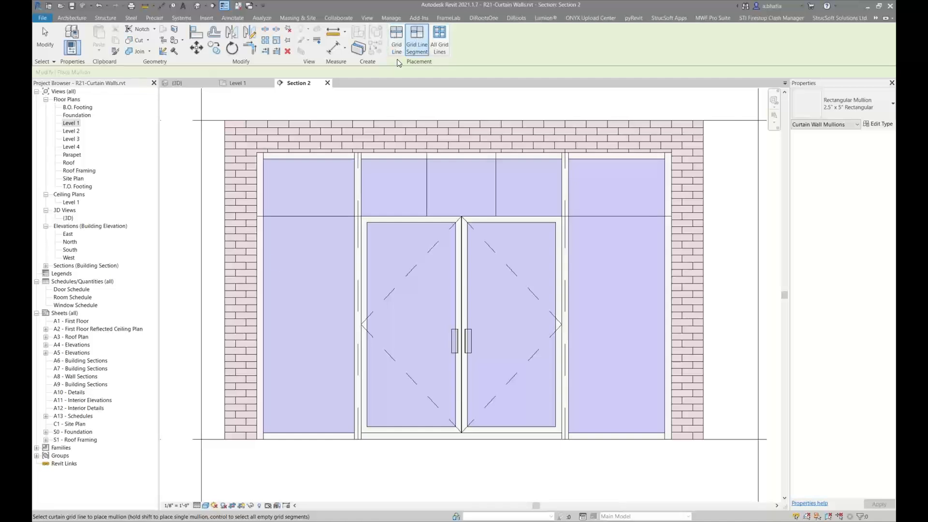
Place mullions on the horizontal and upper vertical grid line segments around the transom panels
{"action": "left_click", "coordinate": [417, 41]}
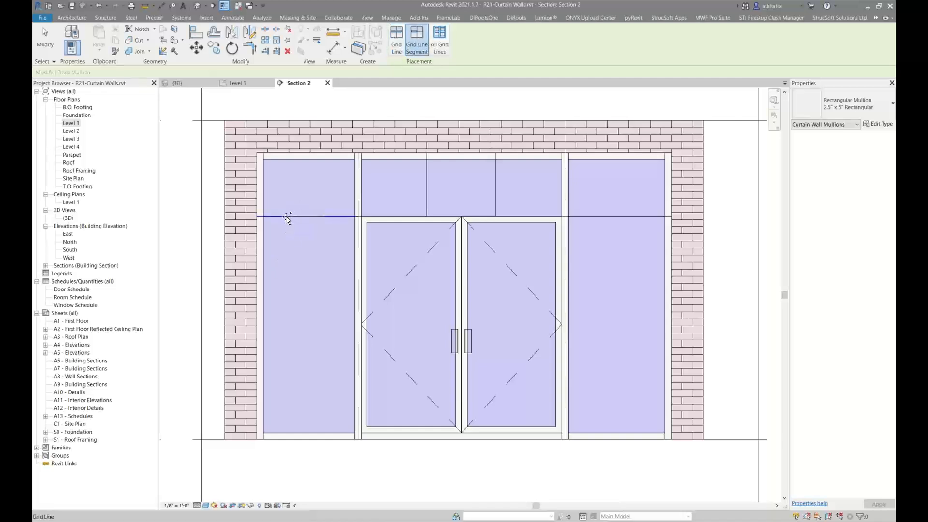
{"action": "left_click", "coordinate": [287, 217]}
{"action": "left_click", "coordinate": [427, 184]}
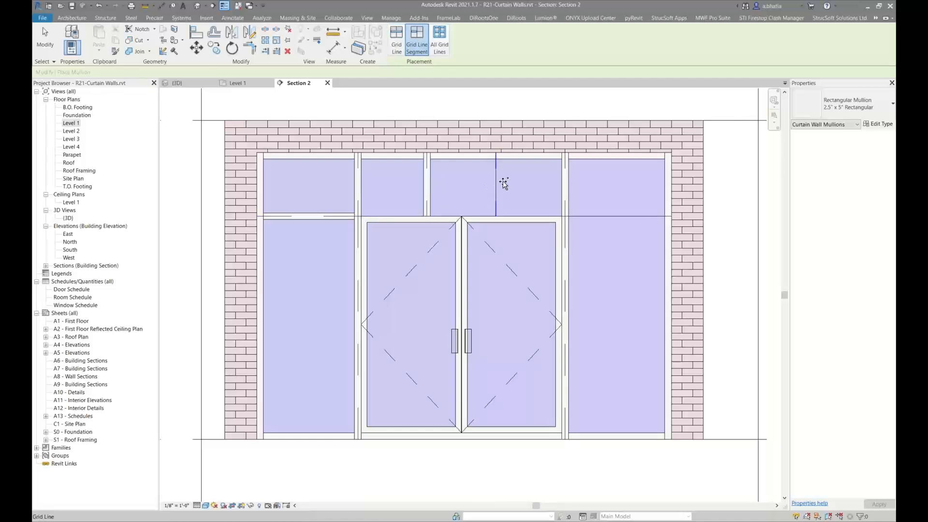
{"action": "left_click", "coordinate": [498, 183]}
{"action": "left_click", "coordinate": [617, 218]}
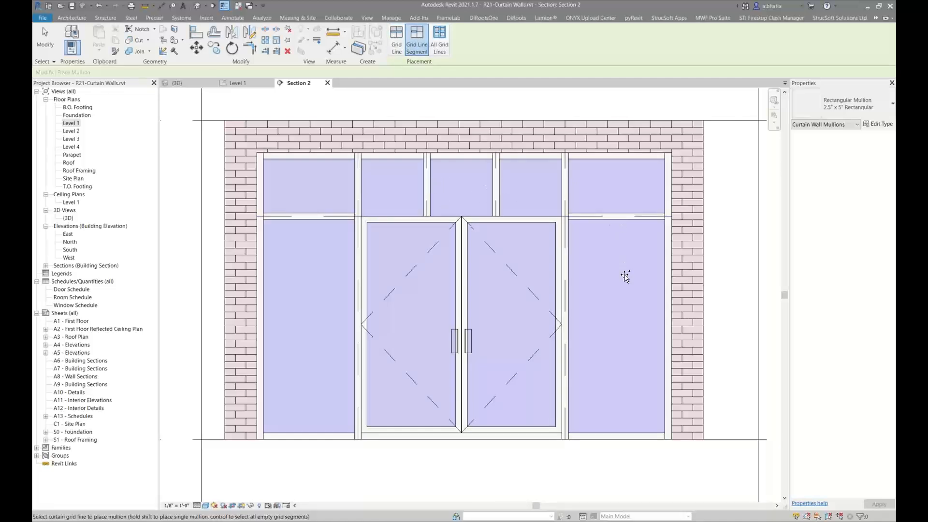
Try to add a mullion on the grid segment along the door head, then cancel and exit the tool
{"action": "left_click", "coordinate": [385, 215]}
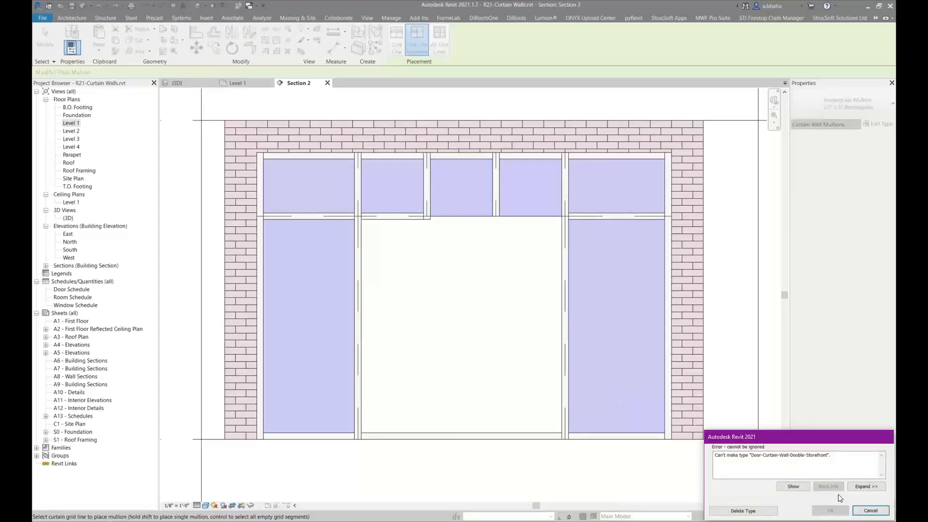
{"action": "left_click", "coordinate": [859, 510]}
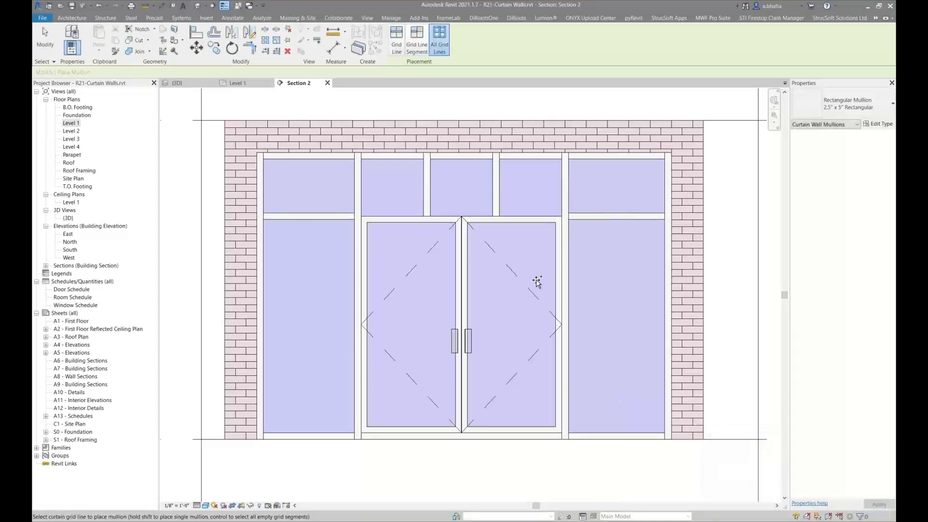
{"action": "left_click", "coordinate": [397, 44]}
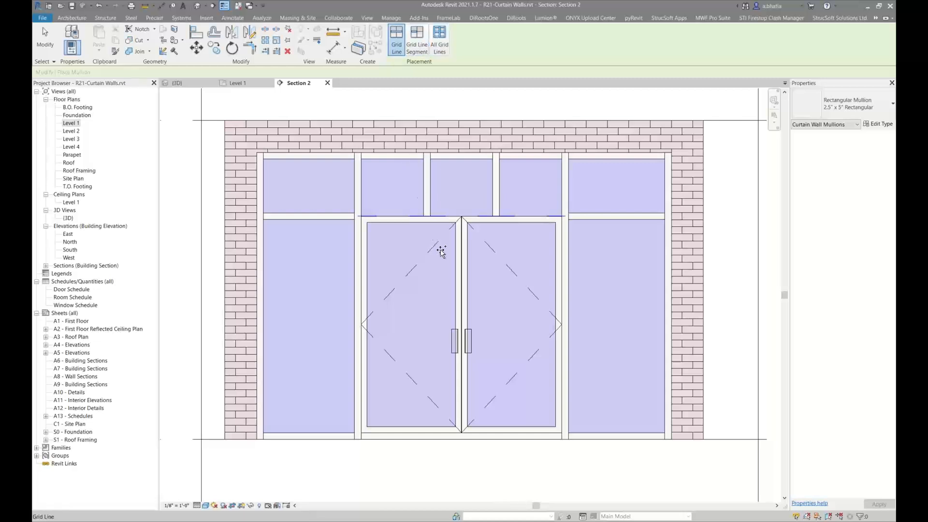
{"action": "key", "text": "Escape"}
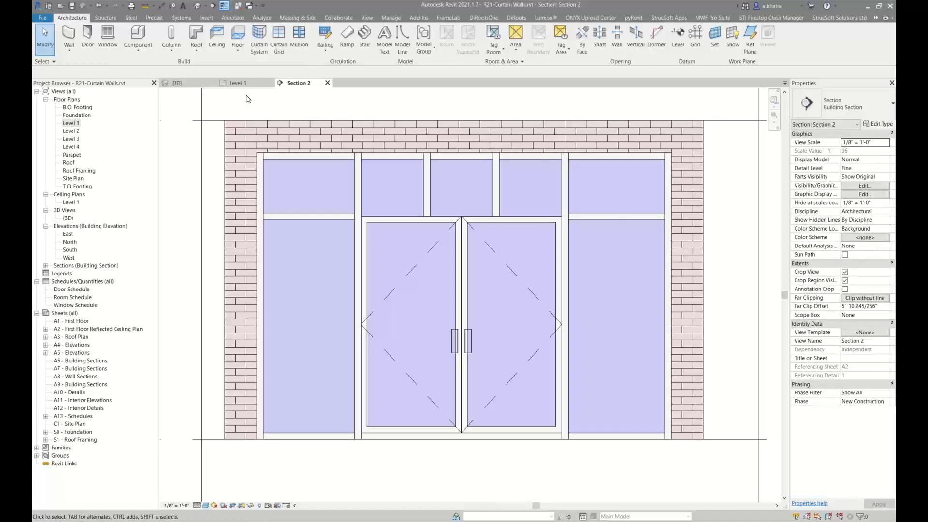
Open Section 1 from its section line in the Level 1 floor plan
{"action": "left_click", "coordinate": [237, 82]}
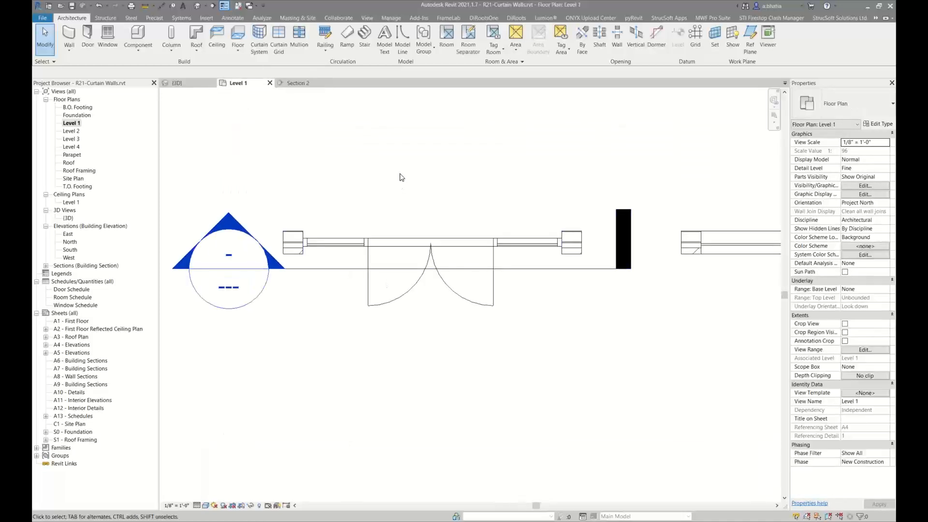
{"action": "scroll", "coordinate": [416, 172], "scroll_direction": "down", "scroll_amount": 2}
{"action": "middle_click_drag", "start_coordinate": [423, 168], "coordinate": [380, 277]}
{"action": "scroll", "coordinate": [377, 270], "scroll_direction": "up", "scroll_amount": 2}
{"action": "scroll", "coordinate": [323, 190], "scroll_direction": "up", "scroll_amount": 2}
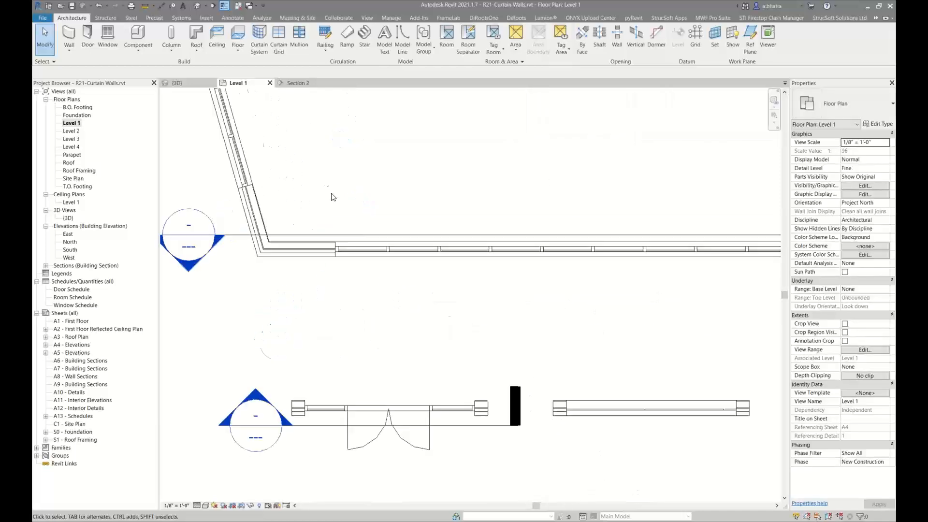
{"action": "scroll", "coordinate": [355, 228], "scroll_direction": "up", "scroll_amount": 2}
{"action": "scroll", "coordinate": [353, 233], "scroll_direction": "down", "scroll_amount": 2}
{"action": "left_click", "coordinate": [347, 237]}
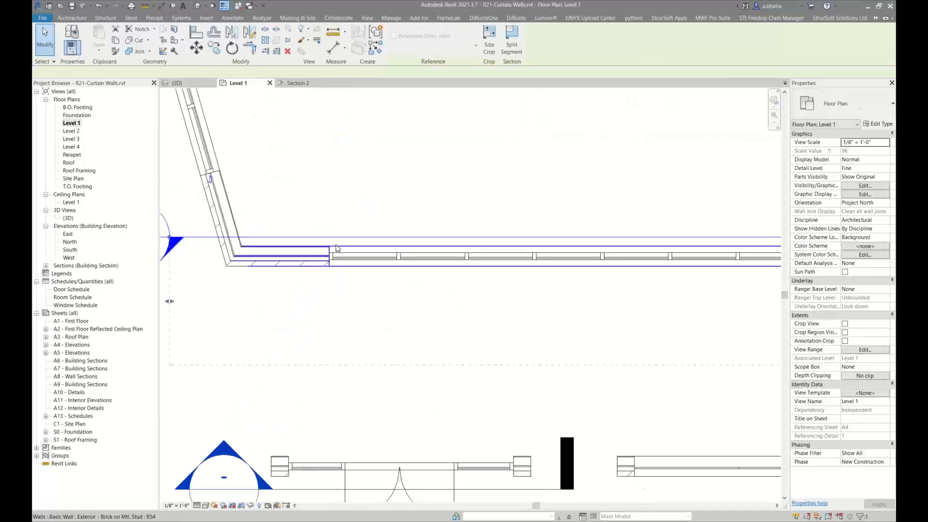
{"action": "right_click", "coordinate": [345, 238]}
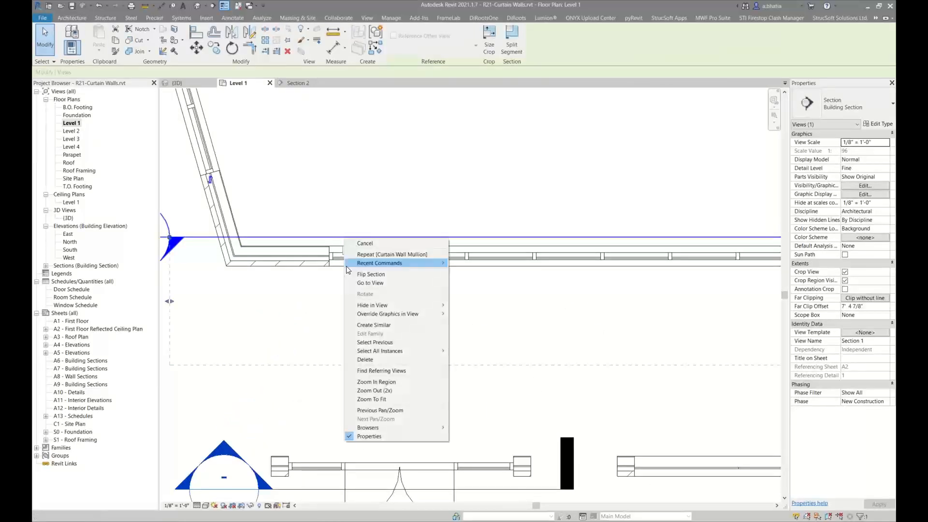
{"action": "left_click", "coordinate": [396, 284]}
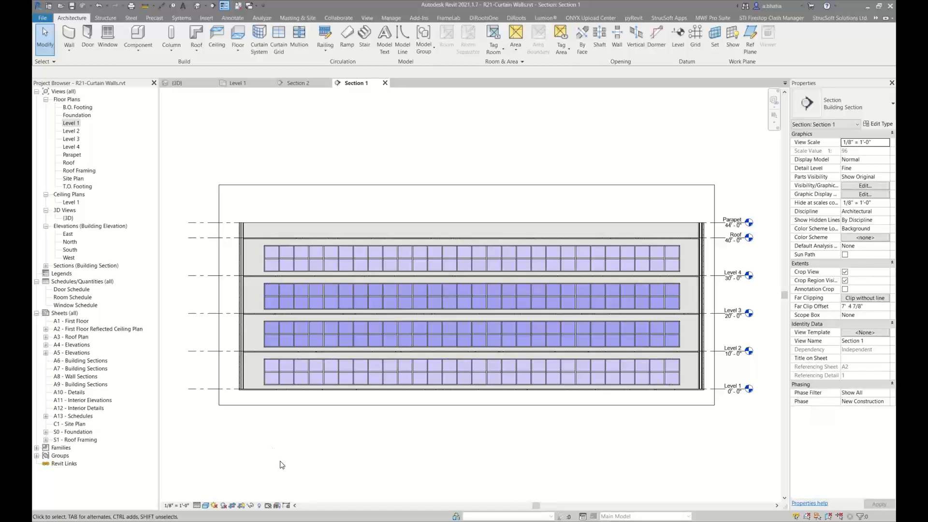
Inspect the brick wall and curtain wall elements around the Level 1 curtain wall in the section view
{"action": "scroll", "coordinate": [275, 364], "scroll_direction": "up", "scroll_amount": 3}
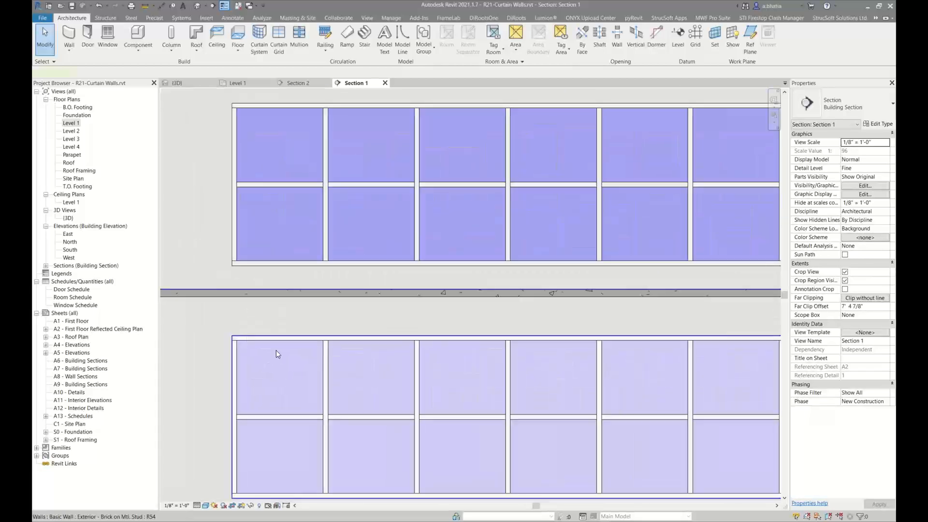
{"action": "left_click", "coordinate": [315, 348]}
{"action": "scroll", "coordinate": [316, 348], "scroll_direction": "down", "scroll_amount": 1}
{"action": "key", "text": "Escape"}
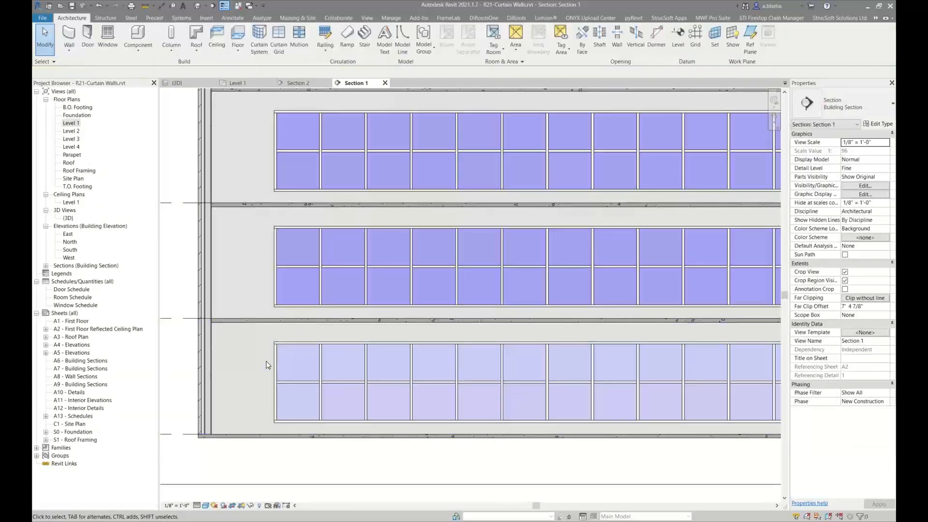
{"action": "scroll", "coordinate": [283, 347], "scroll_direction": "up", "scroll_amount": 3}
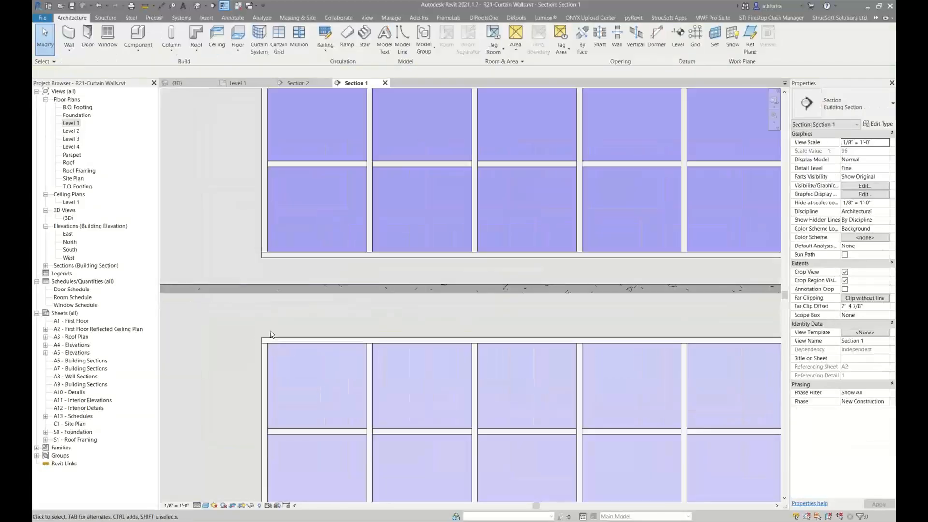
{"action": "left_click_drag", "start_coordinate": [247, 366], "coordinate": [244, 367]}
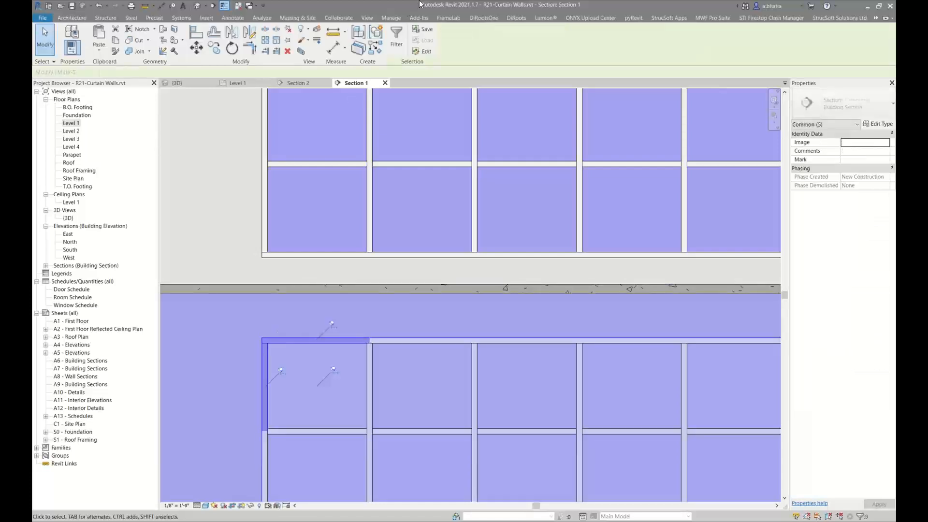
{"action": "left_click", "coordinate": [397, 38]}
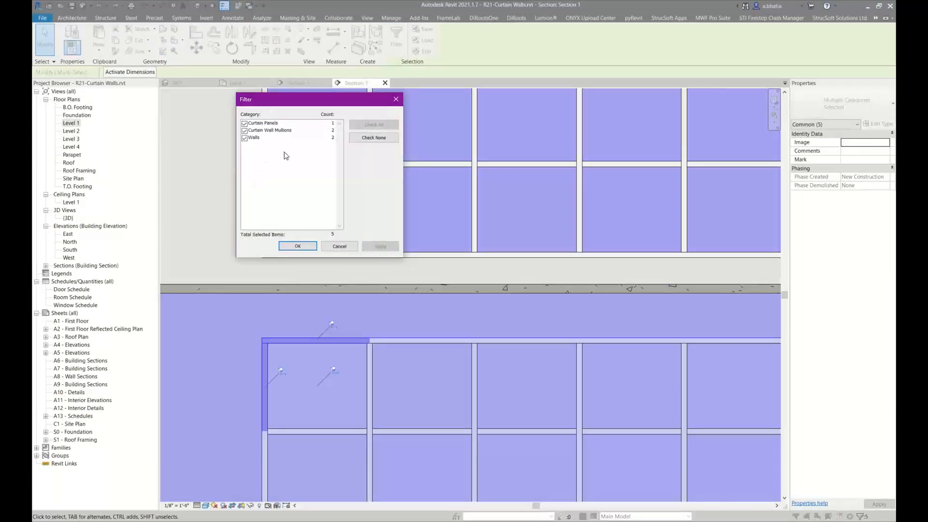
{"action": "left_click", "coordinate": [341, 249]}
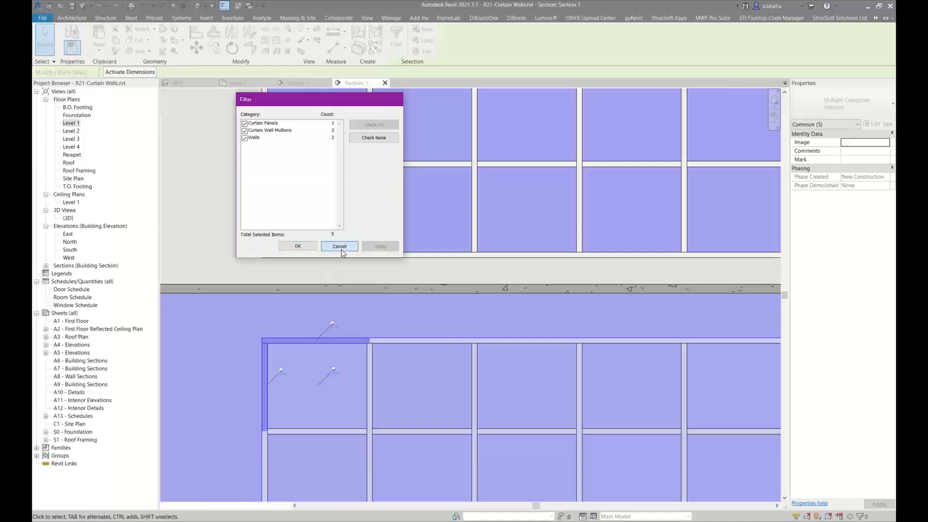
{"action": "scroll", "coordinate": [341, 249], "scroll_direction": "down", "scroll_amount": 2}
{"action": "left_click", "coordinate": [309, 437]}
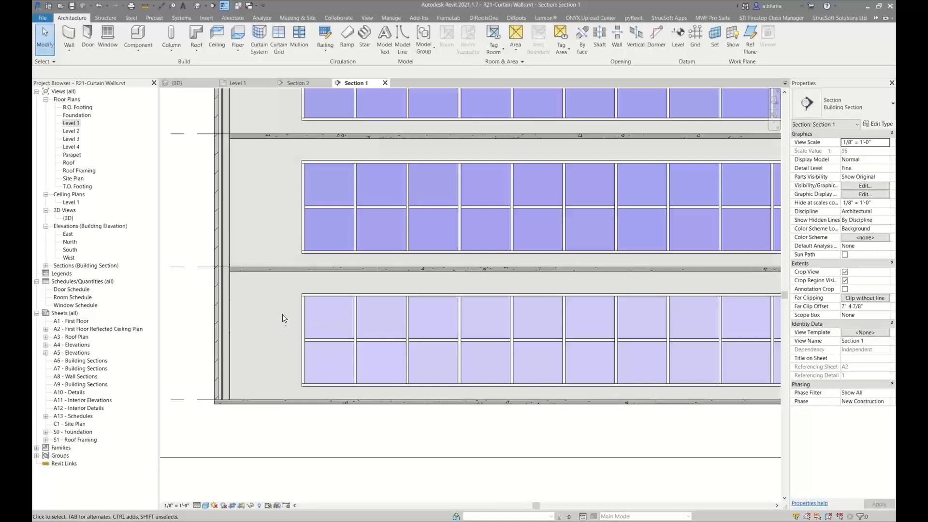
Cut a rectangular opening in the exterior brick wall at the Level 1 curtain wall with the Wall Opening tool
{"action": "left_click", "coordinate": [254, 398]}
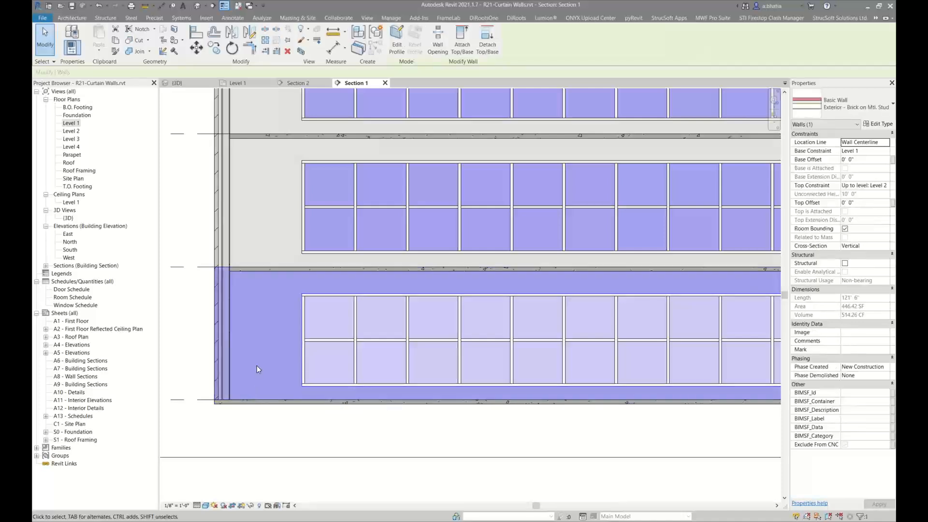
{"action": "left_click", "coordinate": [437, 47]}
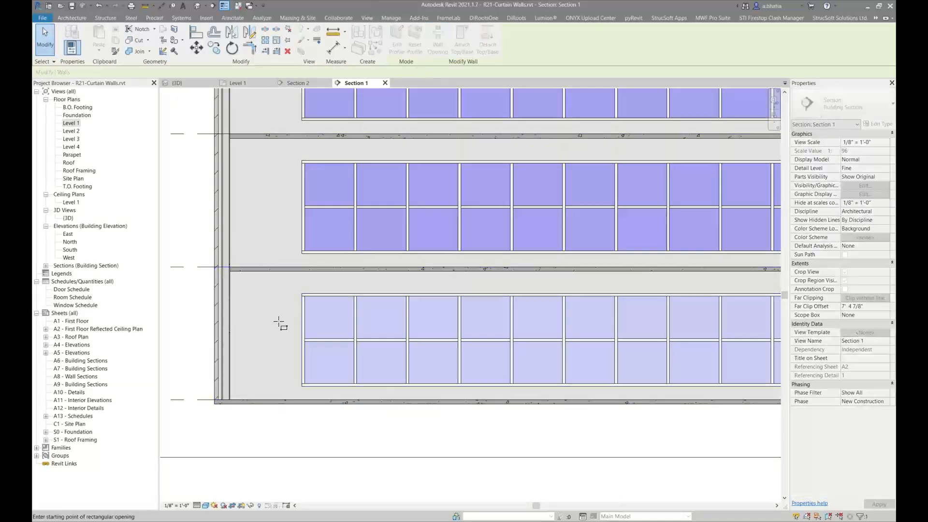
{"action": "scroll", "coordinate": [297, 296], "scroll_direction": "up", "scroll_amount": 5}
{"action": "scroll", "coordinate": [297, 296], "scroll_direction": "up", "scroll_amount": 2}
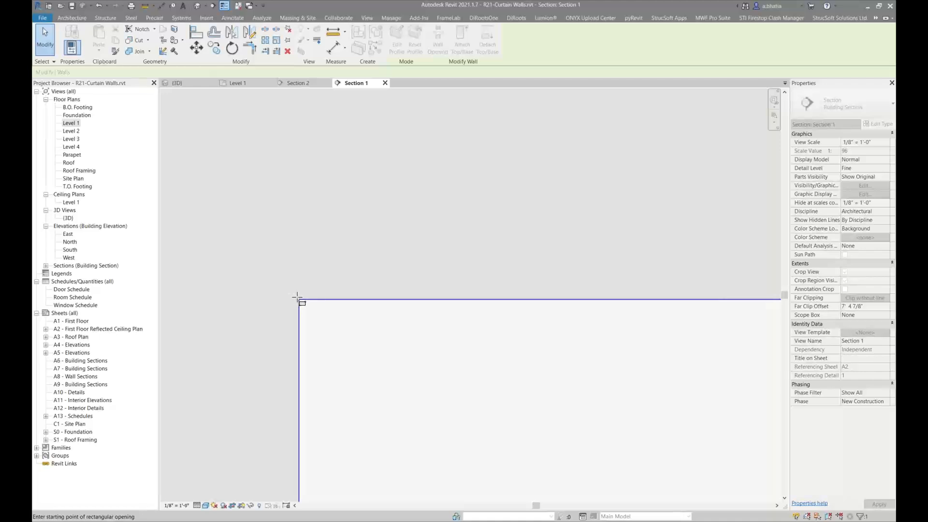
{"action": "scroll", "coordinate": [296, 297], "scroll_direction": "up", "scroll_amount": 2}
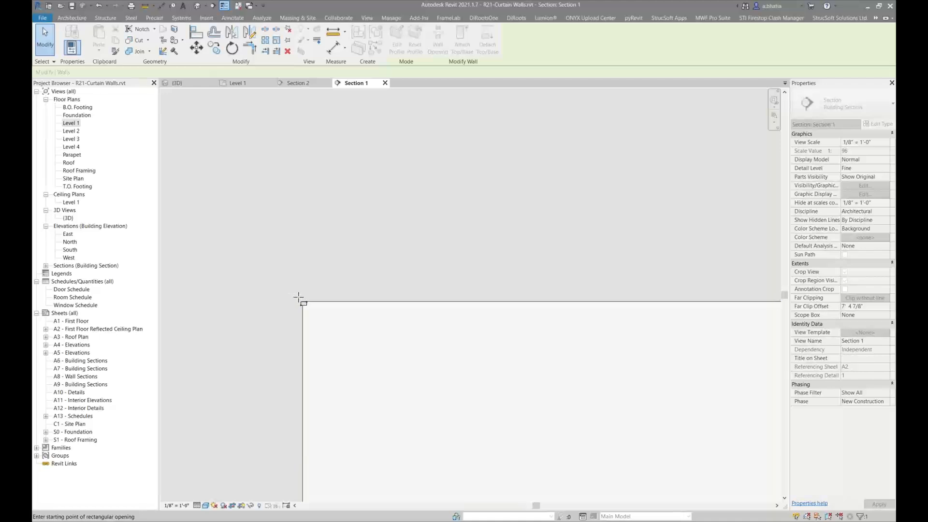
{"action": "left_click", "coordinate": [299, 298]}
{"action": "scroll", "coordinate": [296, 299], "scroll_direction": "down", "scroll_amount": 5}
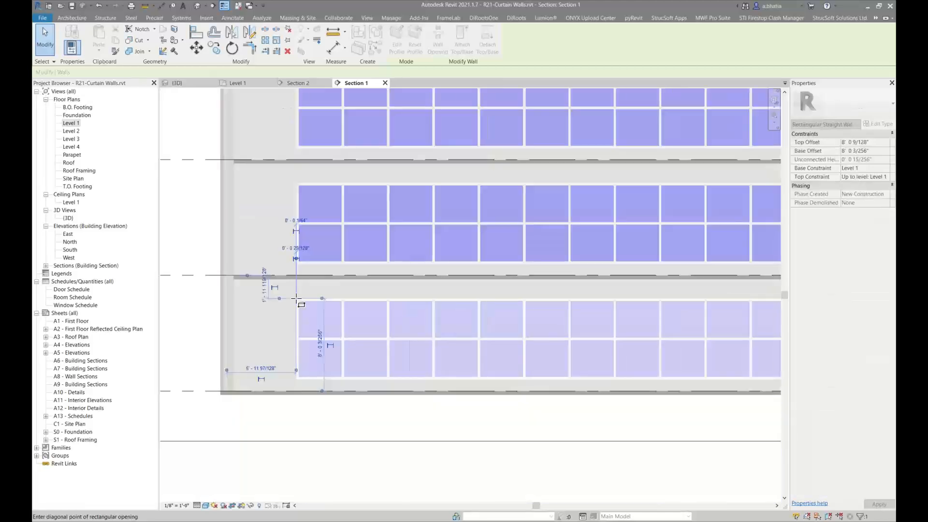
{"action": "scroll", "coordinate": [575, 323], "scroll_direction": "up", "scroll_amount": 10}
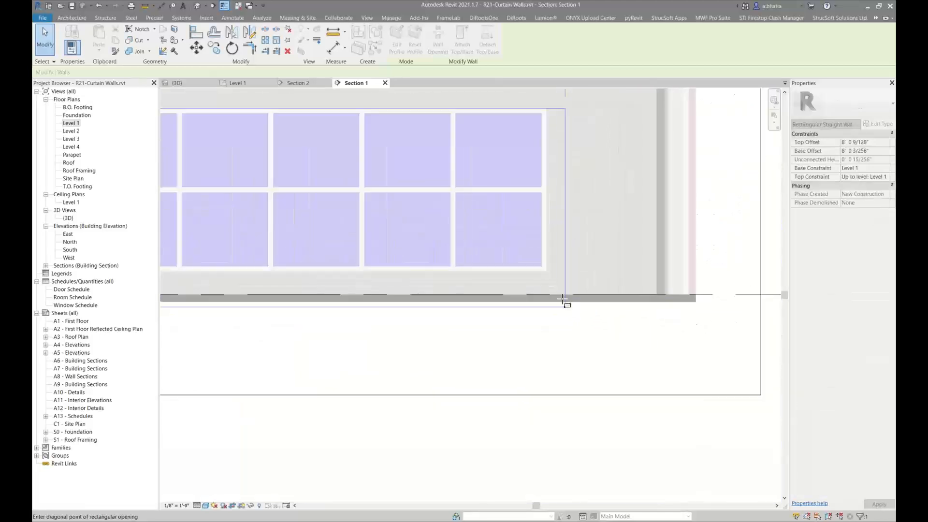
{"action": "scroll", "coordinate": [546, 258], "scroll_direction": "up", "scroll_amount": 5}
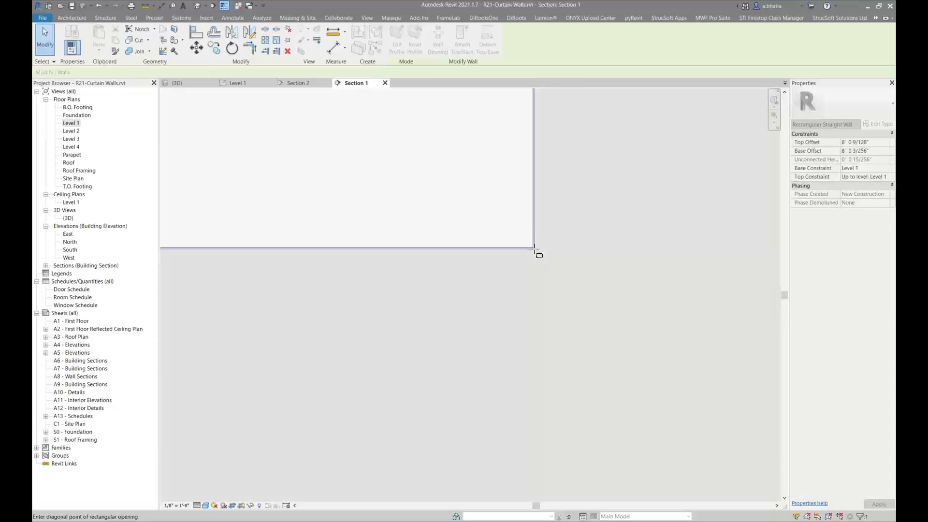
{"action": "left_click", "coordinate": [535, 249]}
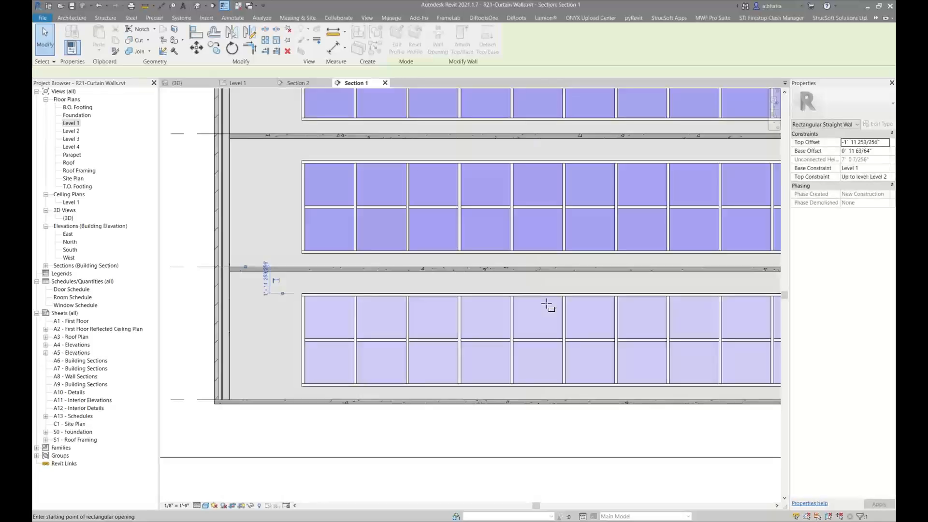
{"action": "key", "text": "Escape"}
{"action": "key", "text": "Escape"}
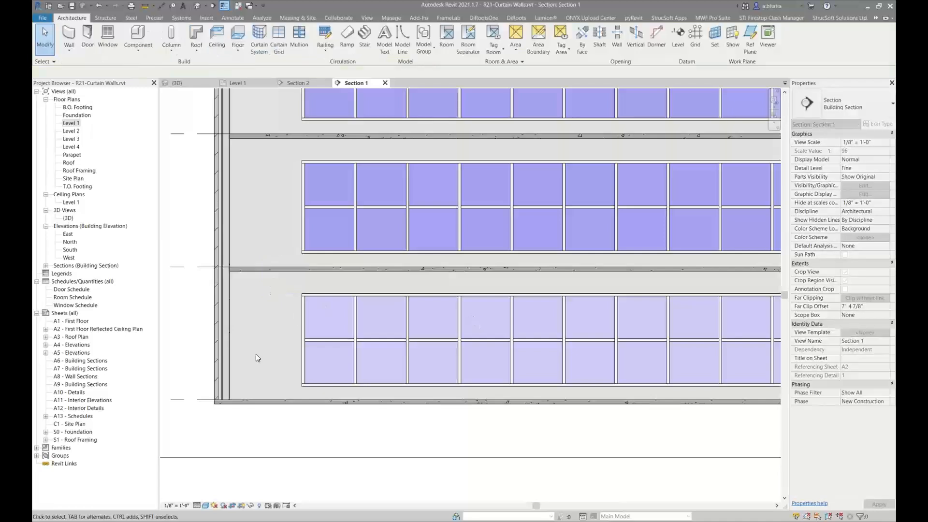
Set the Light Gauge template active in MWF Pro Suite and create wall panels for the selected brick wall
{"action": "left_click", "coordinate": [273, 396]}
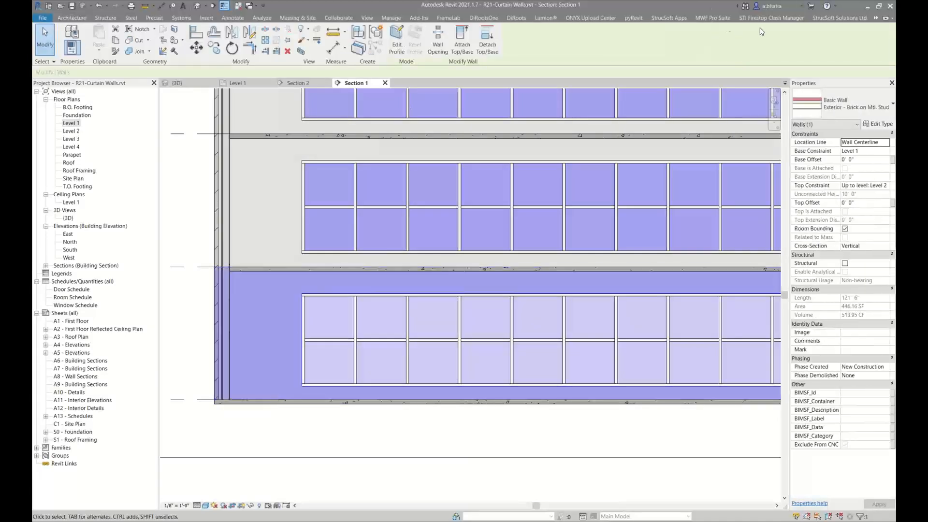
{"action": "left_click", "coordinate": [713, 18]}
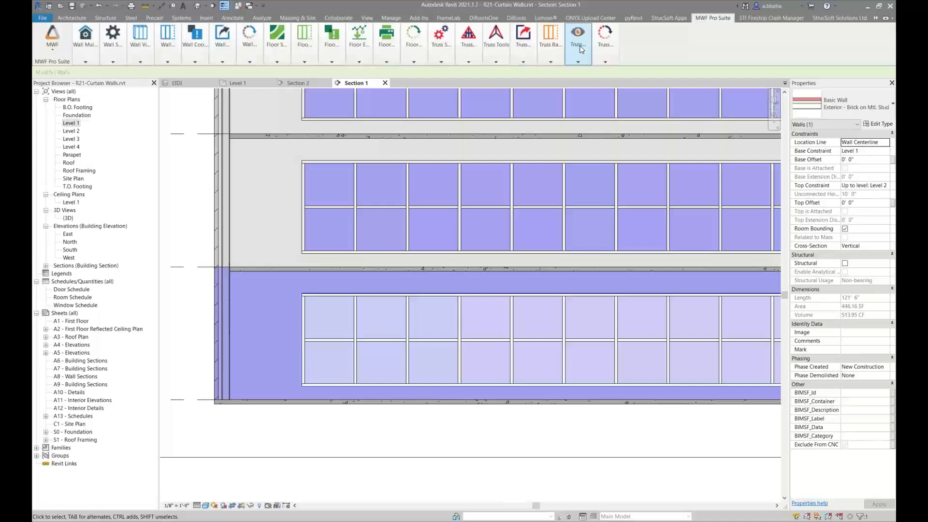
{"action": "left_click", "coordinate": [78, 46]}
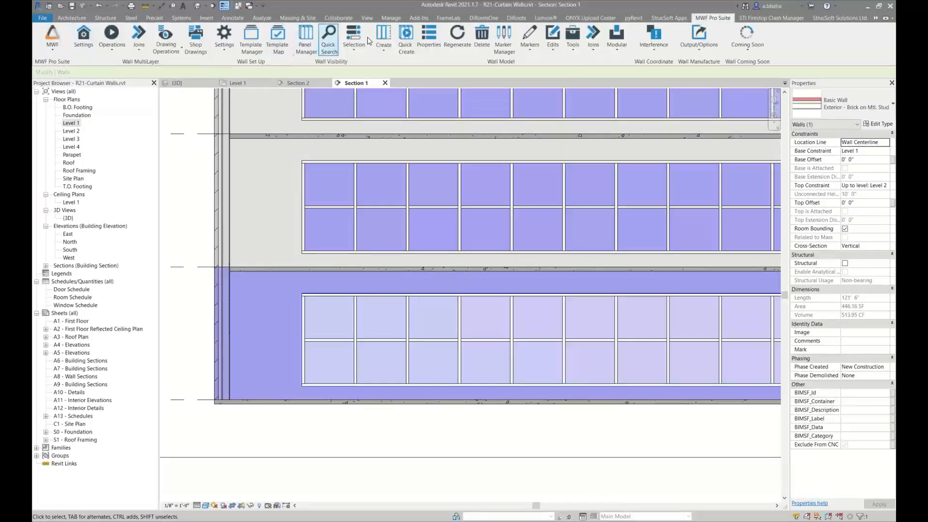
{"action": "left_click", "coordinate": [335, 343]}
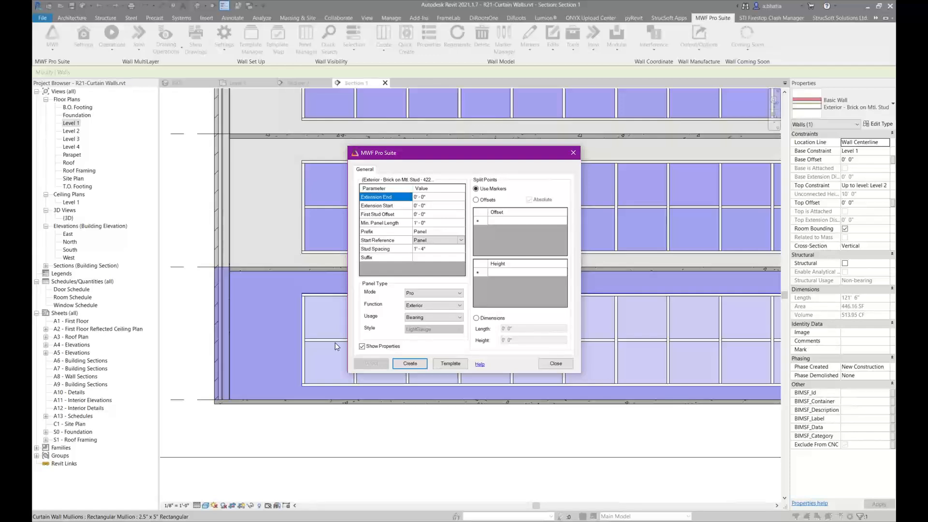
{"action": "left_click", "coordinate": [445, 366]}
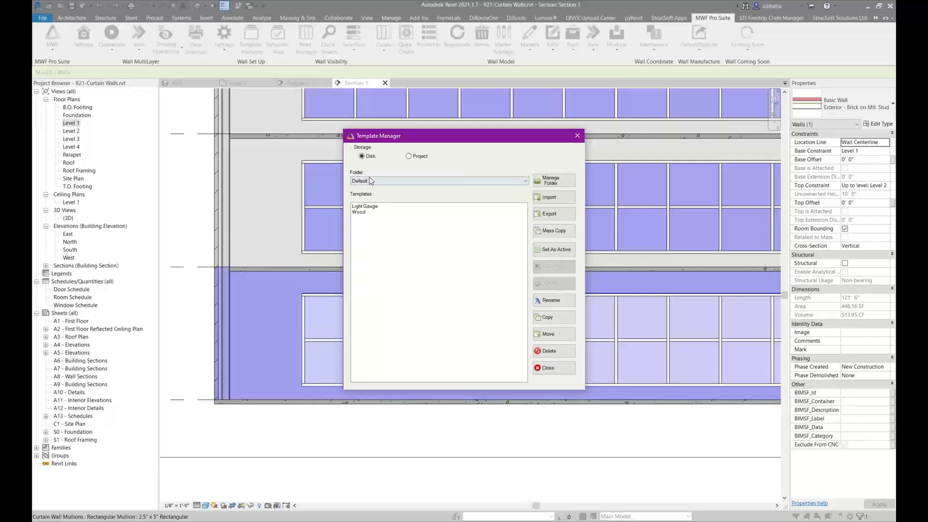
{"action": "left_click", "coordinate": [373, 207]}
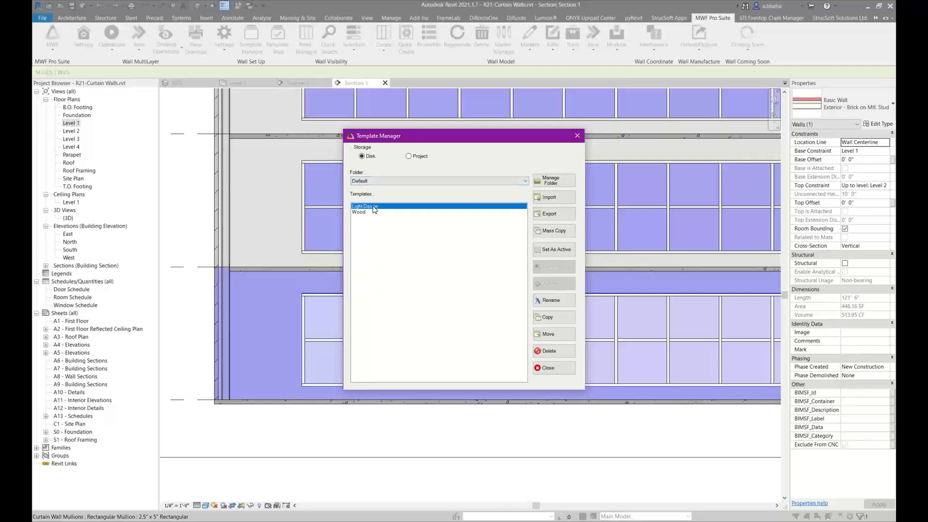
{"action": "left_click", "coordinate": [568, 250]}
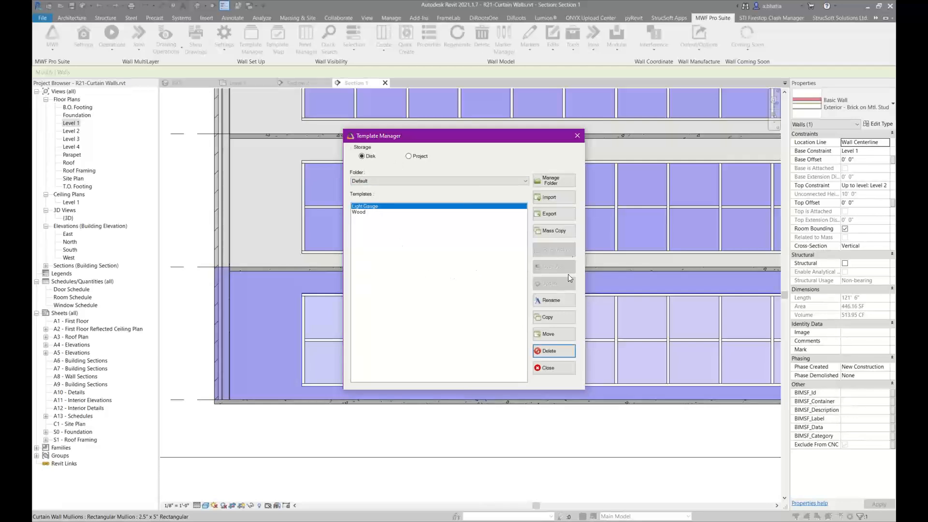
{"action": "left_click", "coordinate": [550, 367]}
{"action": "left_click", "coordinate": [422, 367]}
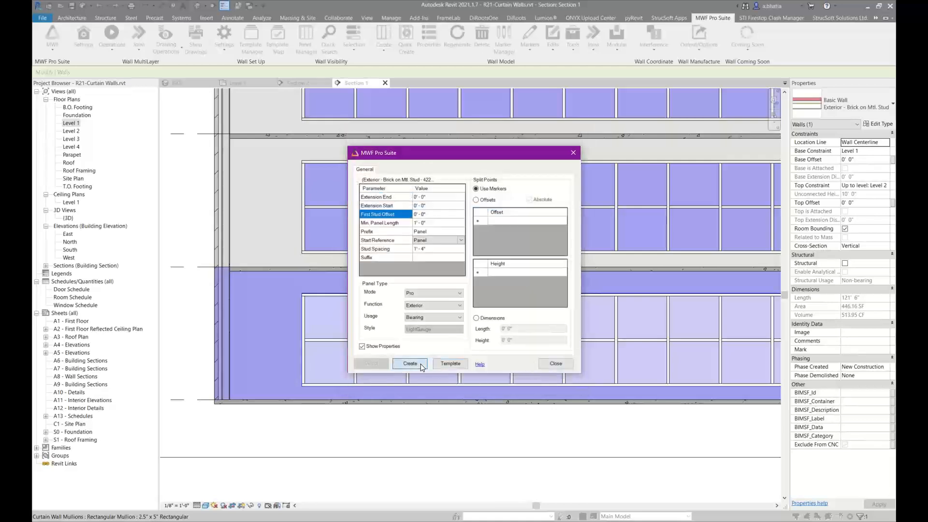
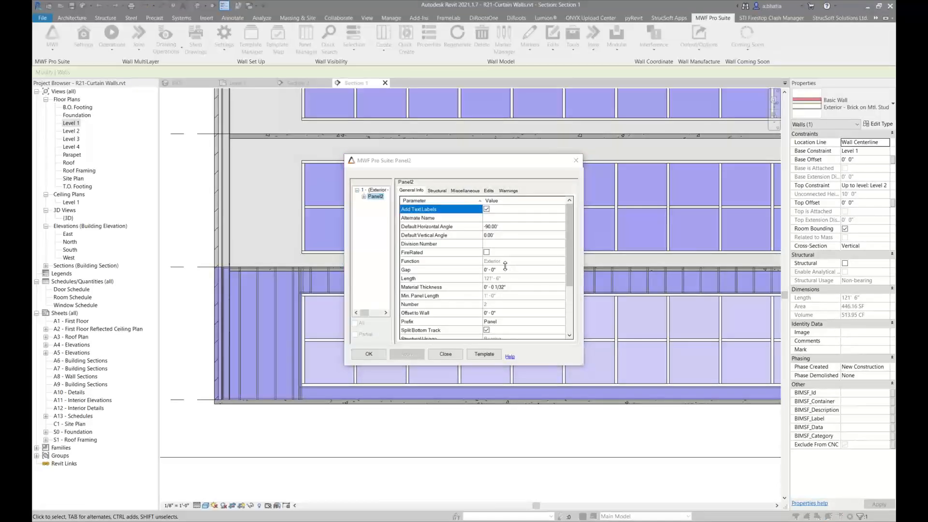
Confirm the MWF panel properties to generate framing for the brick wall
{"action": "left_click", "coordinate": [445, 248]}
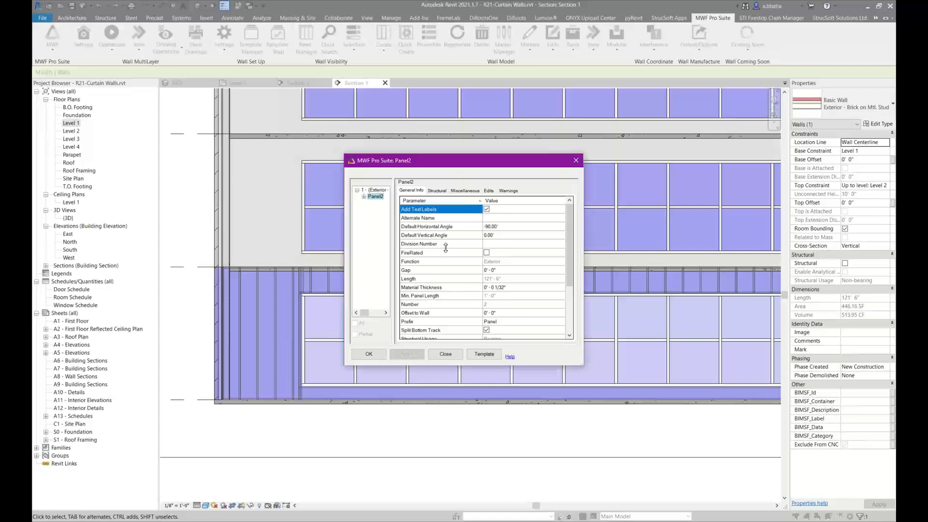
{"action": "left_click", "coordinate": [369, 355]}
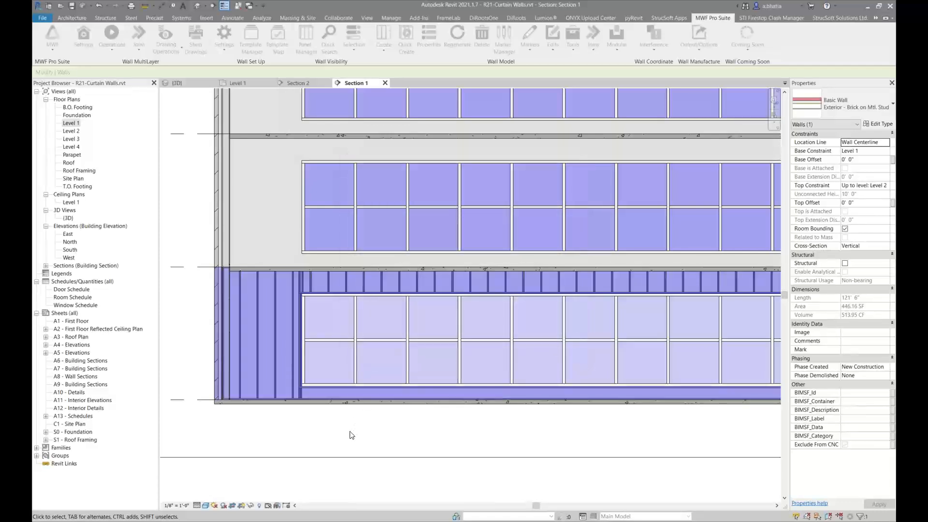
Set the wall panel's Min. Cripple Length to 6 in its MWF structural properties and regenerate the framing
{"action": "scroll", "coordinate": [304, 386], "scroll_direction": "up", "scroll_amount": 5}
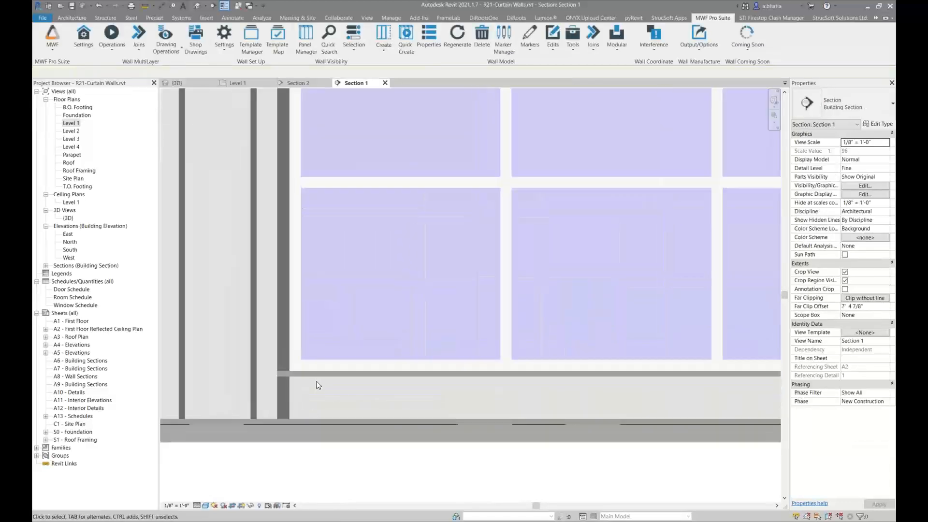
{"action": "left_click", "coordinate": [288, 401]}
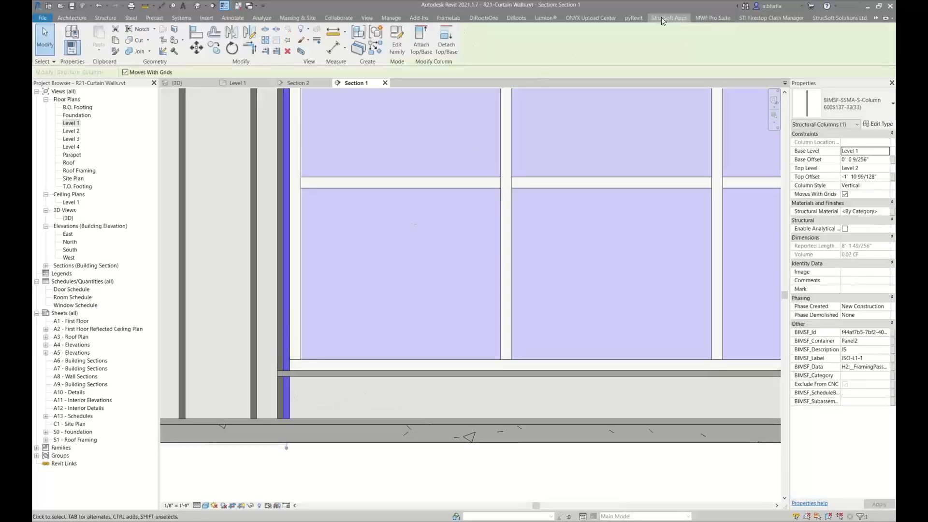
{"action": "left_click", "coordinate": [712, 18]}
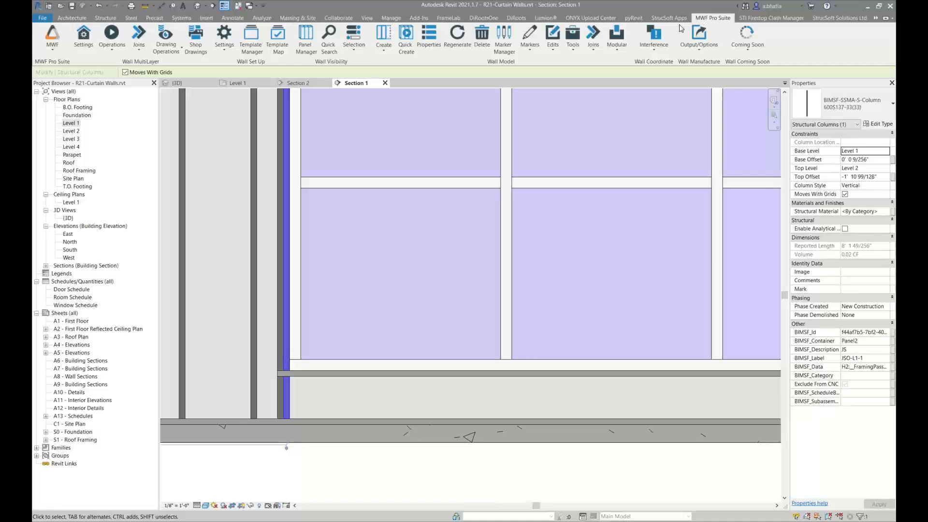
{"action": "left_click", "coordinate": [423, 37]}
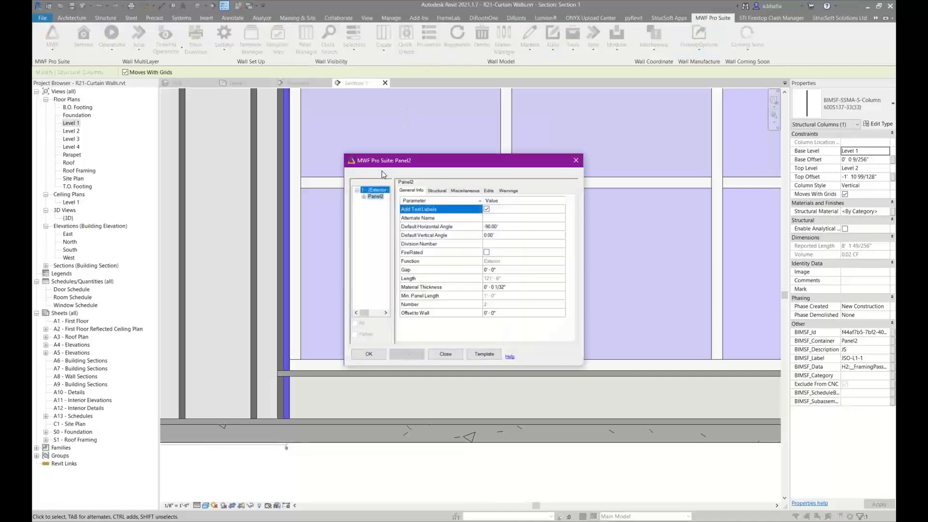
{"action": "left_click", "coordinate": [437, 191]}
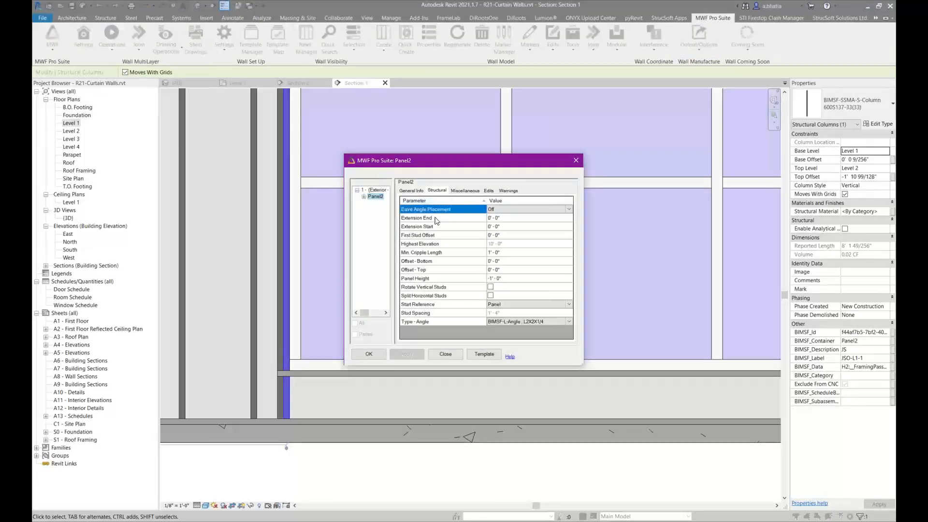
{"action": "left_click", "coordinate": [505, 253]}
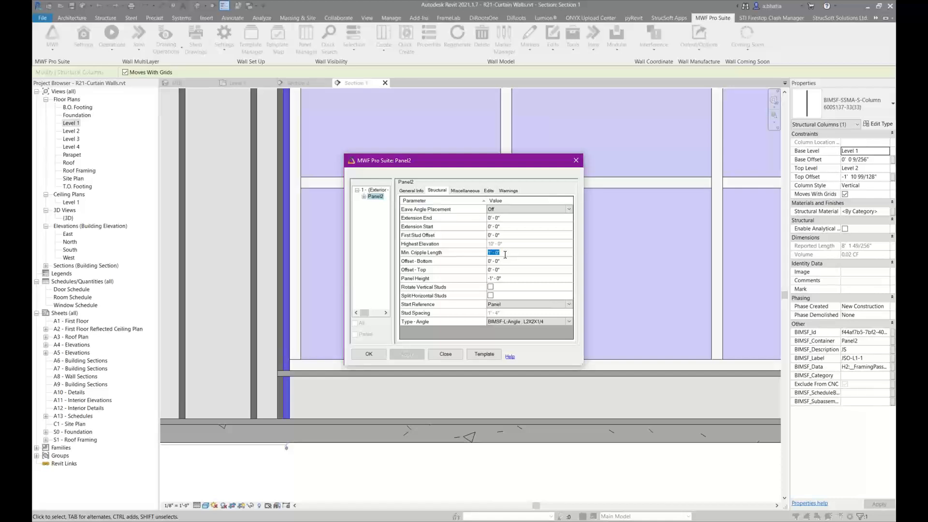
{"action": "type", "text": "6"}
{"action": "left_click", "coordinate": [369, 354]}
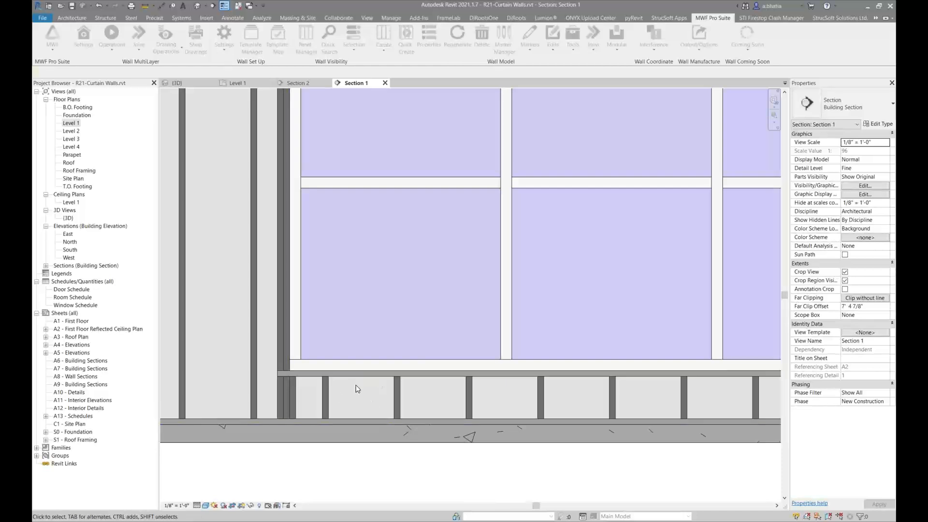
Inspect the MWF opening data of the rectangular wall opening at the curtain wall
{"action": "scroll", "coordinate": [332, 385], "scroll_direction": "down", "scroll_amount": 3}
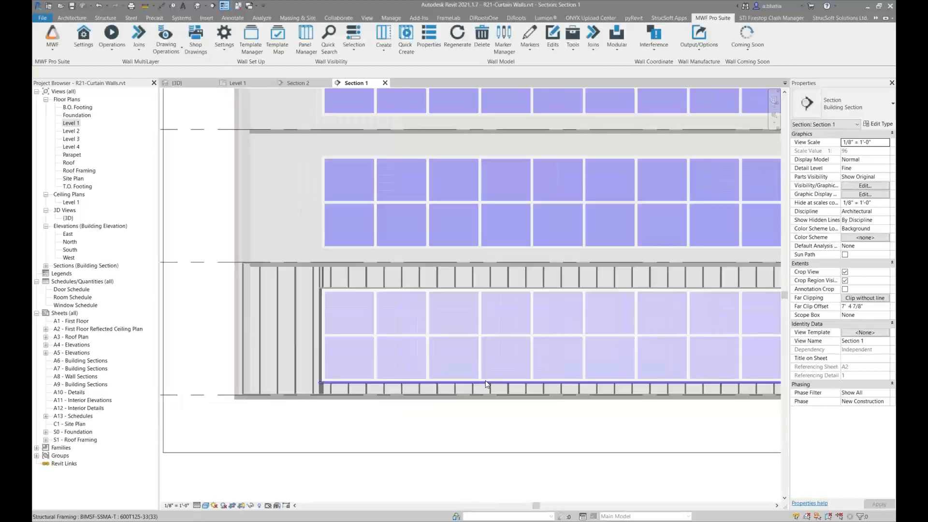
{"action": "middle_click_drag", "start_coordinate": [485, 381], "coordinate": [361, 368]}
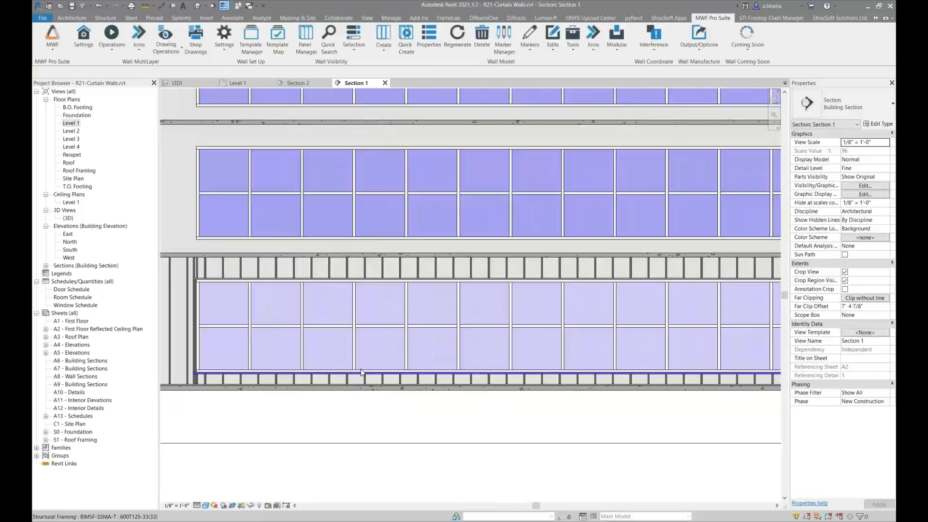
{"action": "scroll", "coordinate": [424, 284], "scroll_direction": "up", "scroll_amount": 5}
{"action": "left_click", "coordinate": [424, 279]}
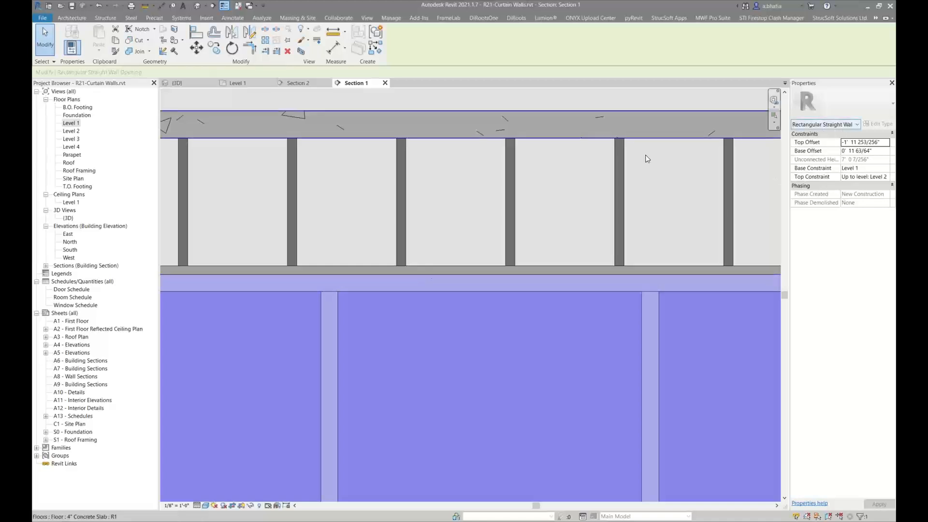
{"action": "scroll", "coordinate": [407, 164], "scroll_direction": "down", "scroll_amount": 3}
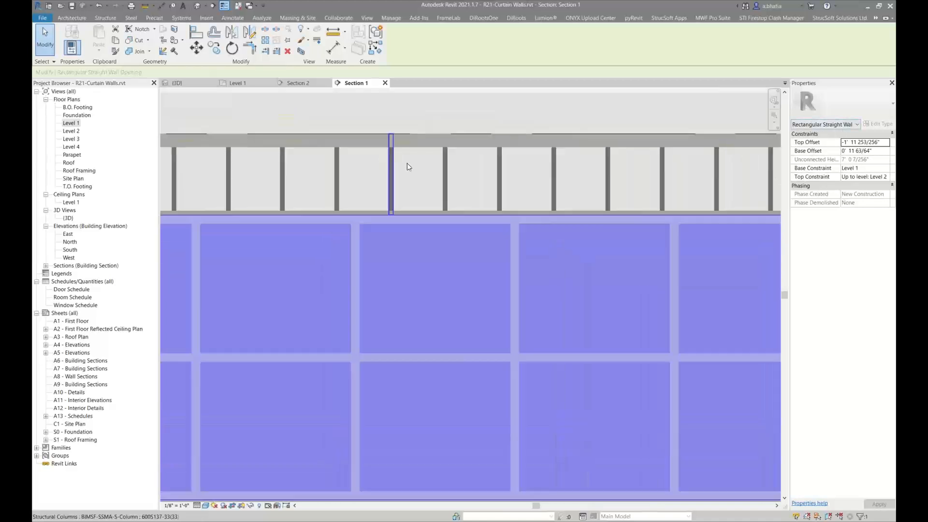
{"action": "left_click", "coordinate": [713, 18]}
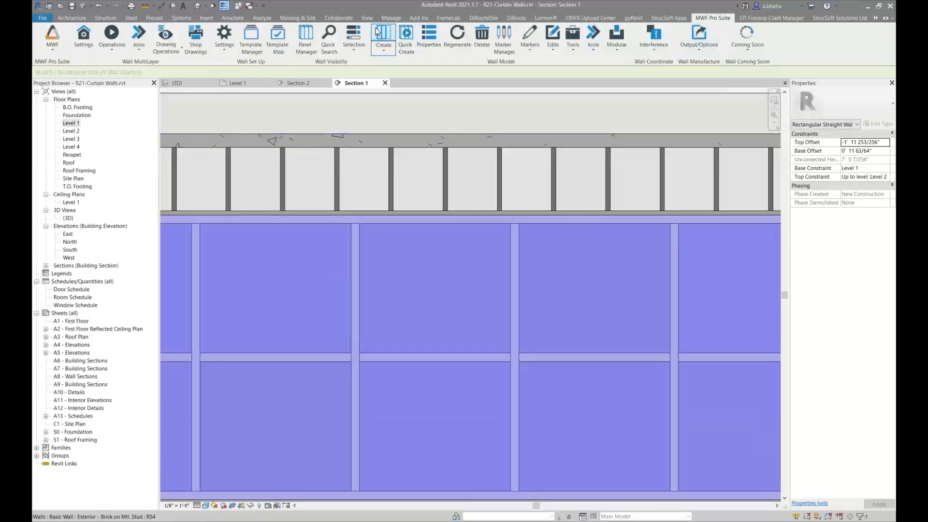
{"action": "left_click", "coordinate": [527, 45]}
{"action": "left_click", "coordinate": [498, 63]}
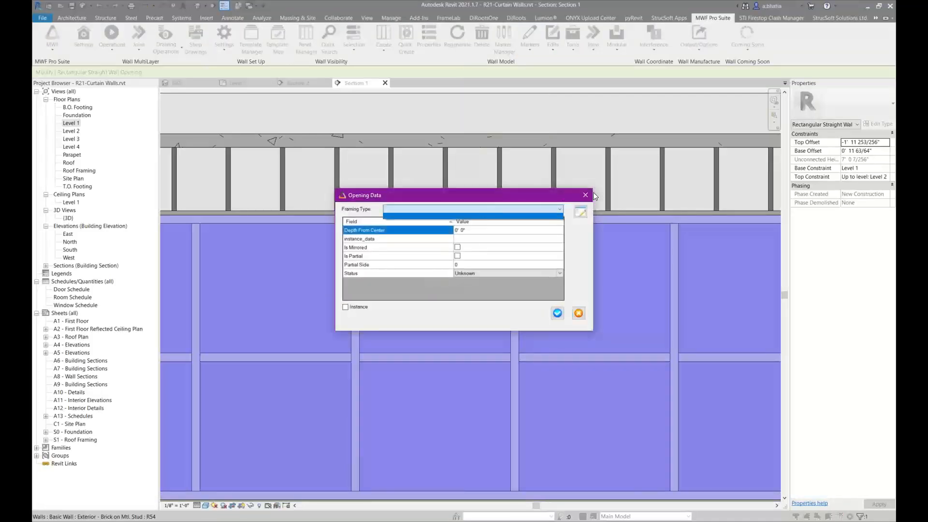
{"action": "left_click", "coordinate": [591, 196]}
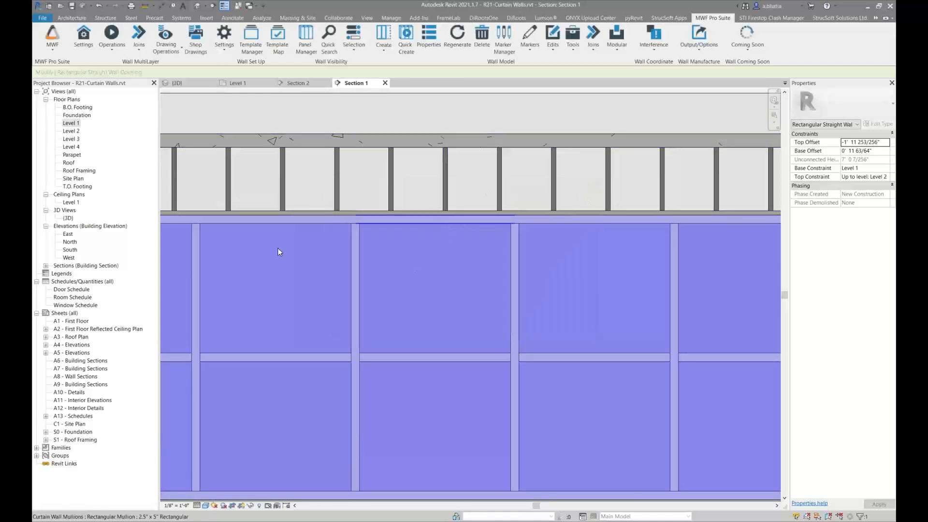
Align the top edges of the wall opening and the curtain wall in Section 1
{"action": "scroll", "coordinate": [286, 223], "scroll_direction": "down", "scroll_amount": 3}
{"action": "scroll", "coordinate": [285, 224], "scroll_direction": "down", "scroll_amount": 3}
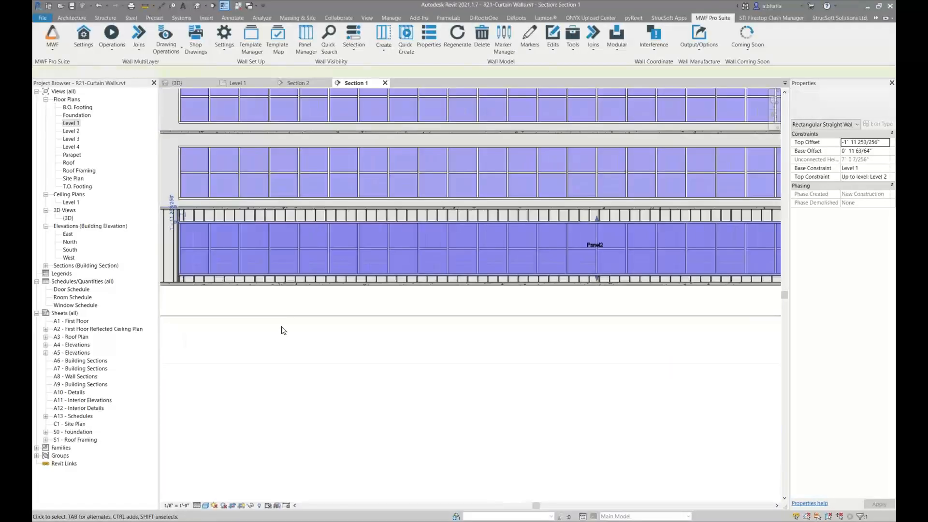
{"action": "left_click", "coordinate": [282, 327]}
{"action": "scroll", "coordinate": [192, 243], "scroll_direction": "up", "scroll_amount": 3}
{"action": "scroll", "coordinate": [309, 198], "scroll_direction": "up", "scroll_amount": 8}
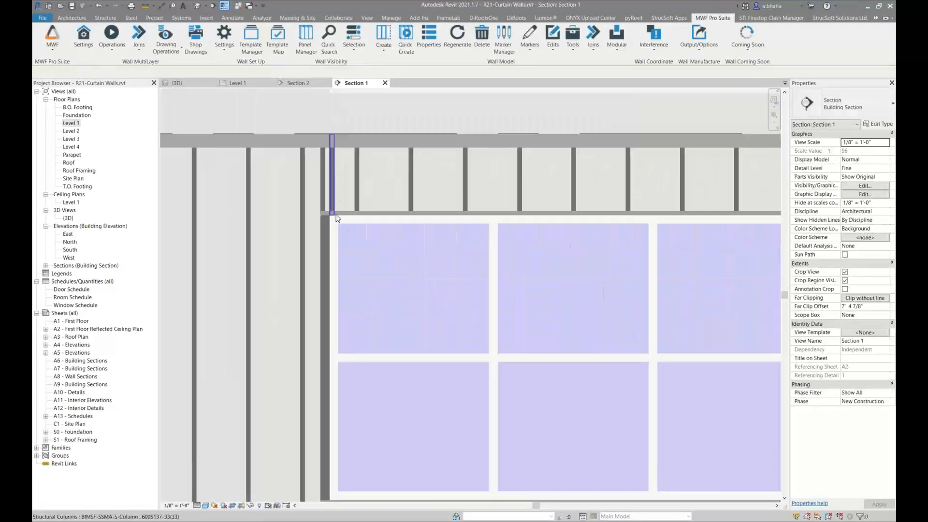
{"action": "scroll", "coordinate": [309, 194], "scroll_direction": "up", "scroll_amount": 5}
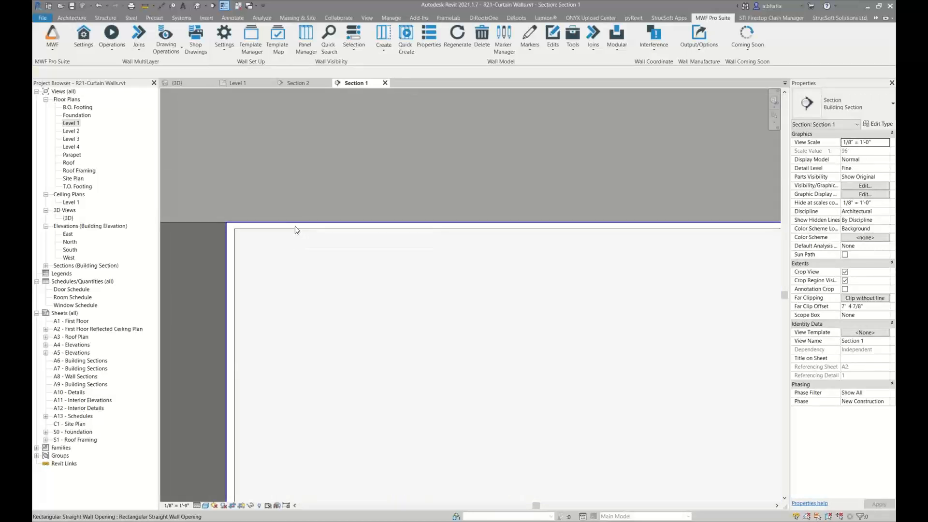
{"action": "key", "text": "a"}
{"action": "key", "text": "l"}
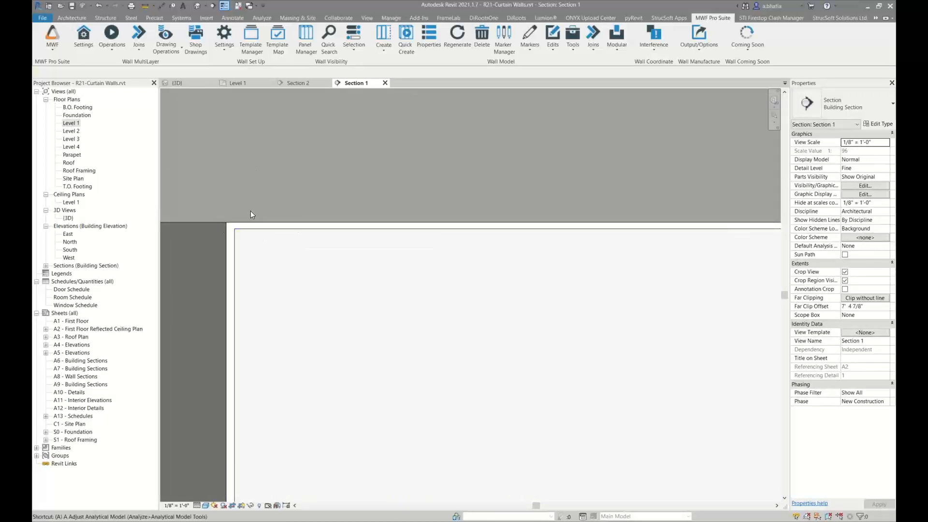
{"action": "left_click", "coordinate": [257, 223]}
{"action": "left_click", "coordinate": [259, 229]}
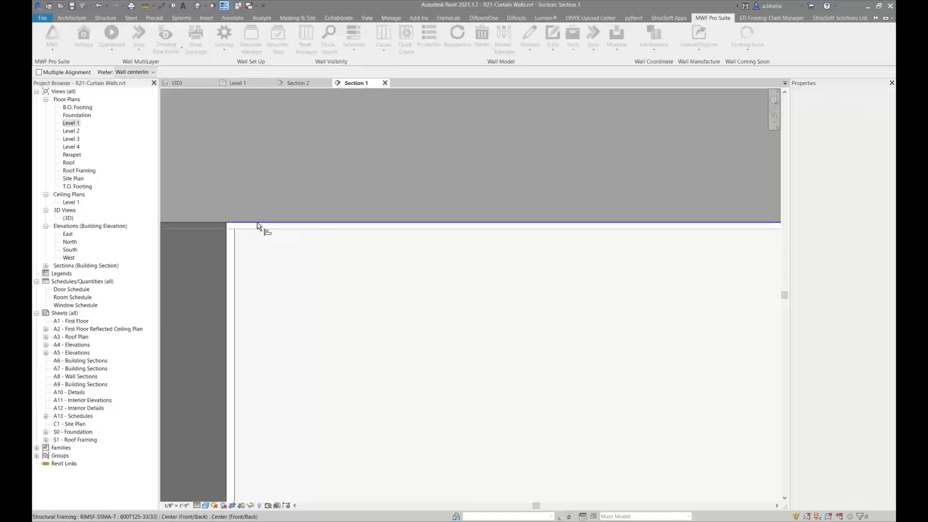
Align the bottom edges of the wall opening and the curtain wall in Section 1
{"action": "scroll", "coordinate": [285, 187], "scroll_direction": "down", "scroll_amount": 6}
{"action": "middle_click_drag", "start_coordinate": [307, 348], "coordinate": [306, 349]}
{"action": "left_click_drag", "start_coordinate": [306, 348], "coordinate": [291, 33]}
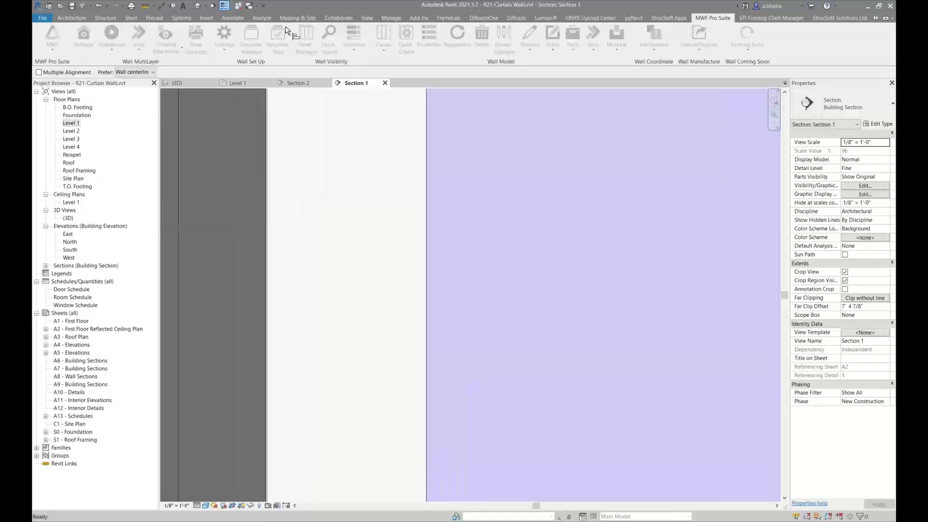
{"action": "scroll", "coordinate": [334, 183], "scroll_direction": "down", "scroll_amount": 3}
{"action": "scroll", "coordinate": [337, 262], "scroll_direction": "down", "scroll_amount": 6}
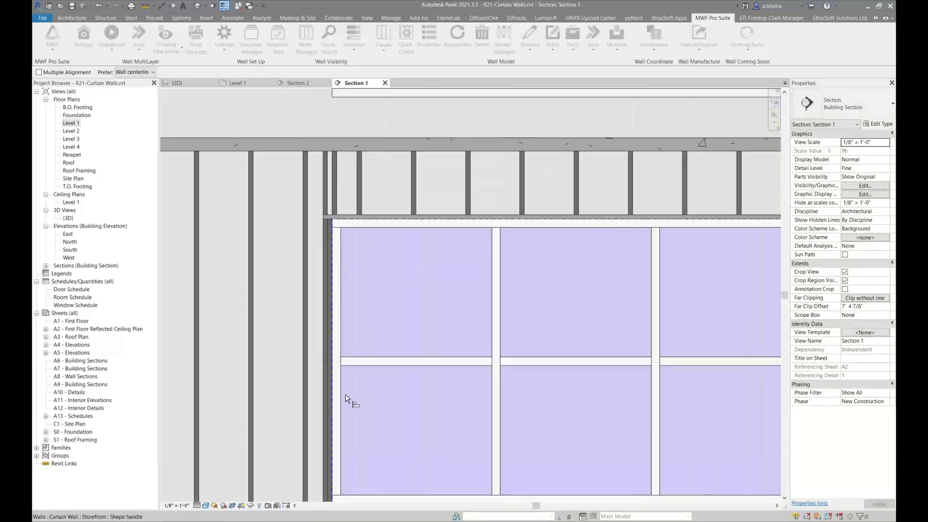
{"action": "middle_click_drag", "start_coordinate": [346, 399], "coordinate": [355, 95]}
{"action": "scroll", "coordinate": [346, 180], "scroll_direction": "up", "scroll_amount": 5}
{"action": "scroll", "coordinate": [340, 116], "scroll_direction": "up", "scroll_amount": 8}
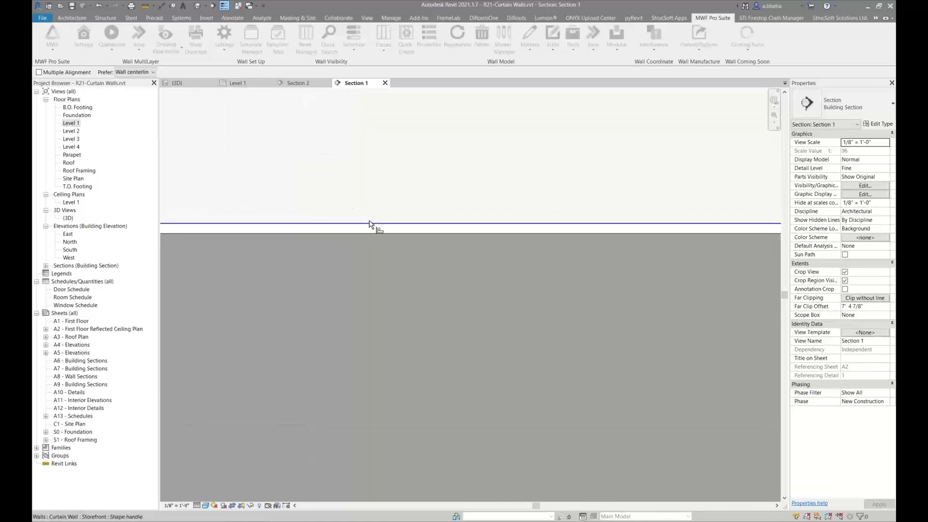
{"action": "left_click", "coordinate": [371, 223]}
{"action": "left_click", "coordinate": [372, 234]}
{"action": "scroll", "coordinate": [338, 227], "scroll_direction": "down", "scroll_amount": 6}
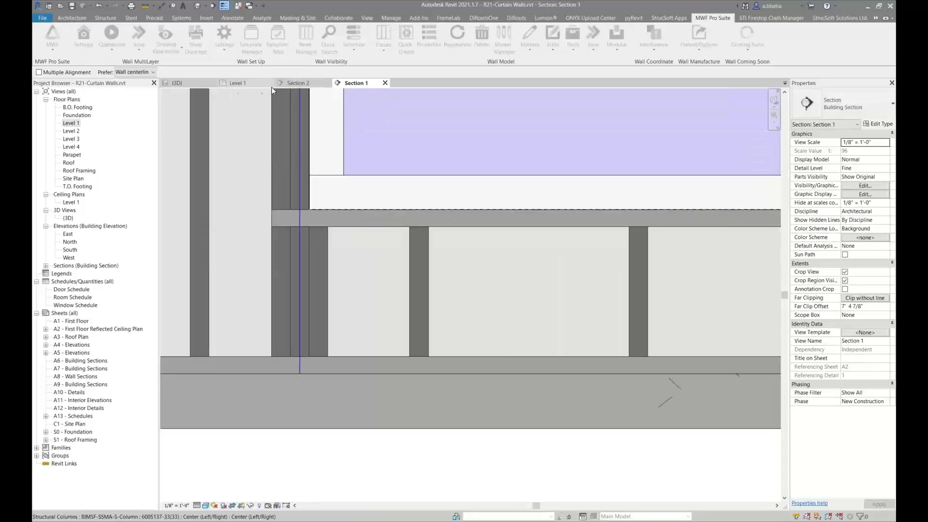
Align one end of the wall opening with the curtain wall's edge in the Level 1 floor plan
{"action": "left_click", "coordinate": [229, 83]}
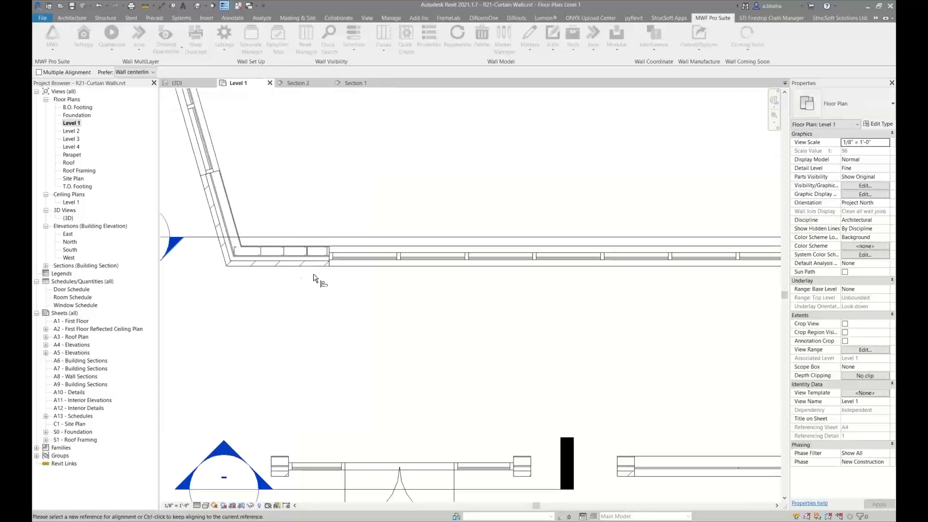
{"action": "scroll", "coordinate": [307, 305], "scroll_direction": "up", "scroll_amount": 3}
{"action": "scroll", "coordinate": [307, 304], "scroll_direction": "up", "scroll_amount": 5}
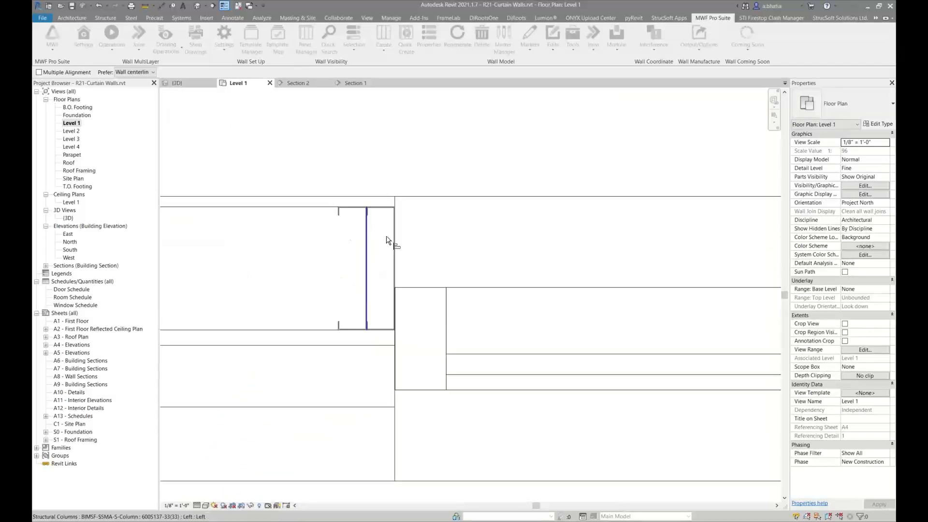
{"action": "scroll", "coordinate": [378, 171], "scroll_direction": "down", "scroll_amount": 4}
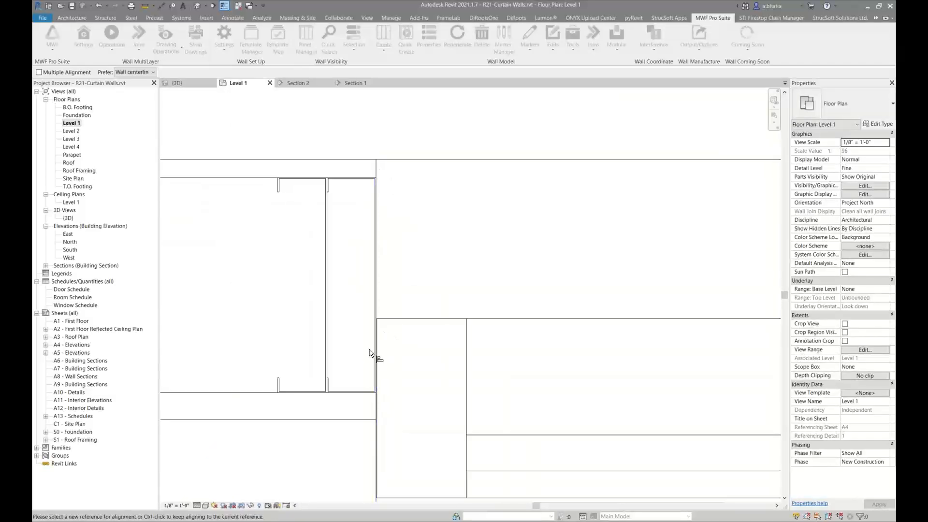
{"action": "scroll", "coordinate": [370, 350], "scroll_direction": "up", "scroll_amount": 4}
{"action": "left_click", "coordinate": [400, 252]}
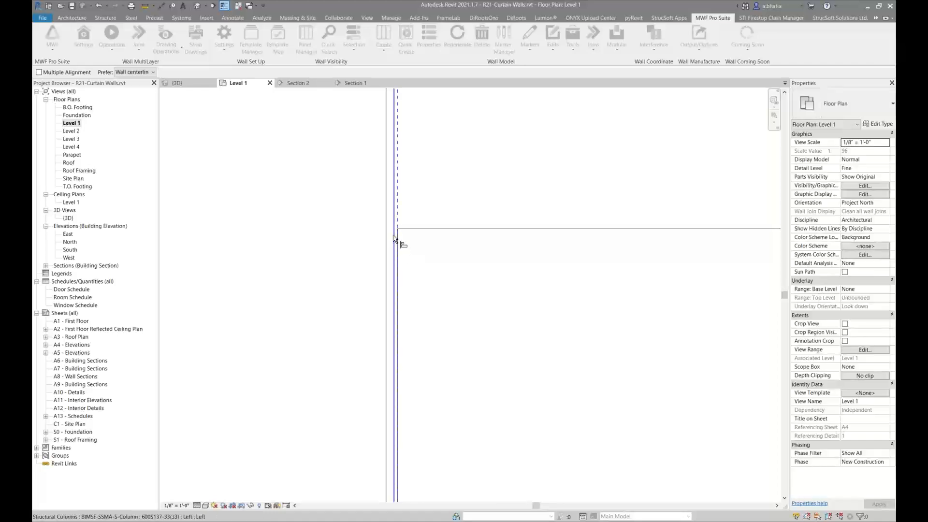
{"action": "left_click", "coordinate": [393, 242]}
{"action": "scroll", "coordinate": [400, 310], "scroll_direction": "down", "scroll_amount": 5}
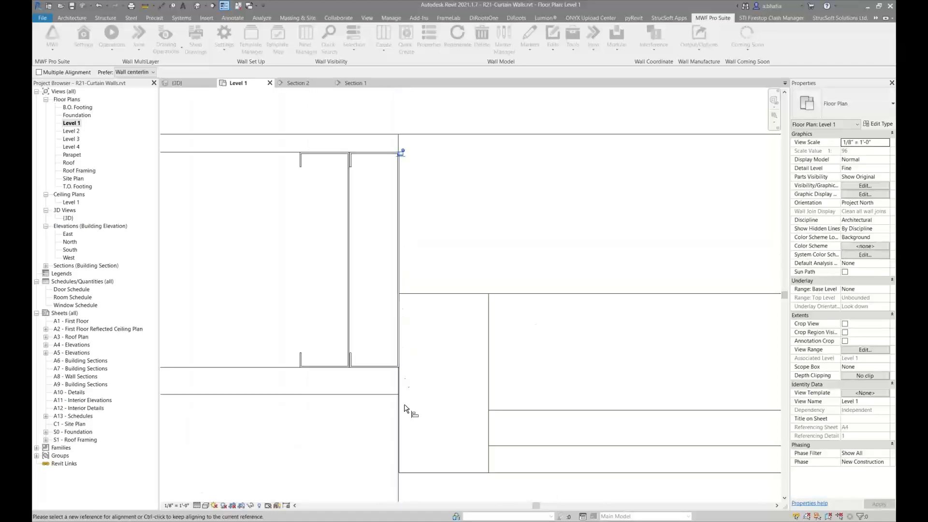
Examine the plan along the wall opening's other end against the curtain wall, then leave the Align command
{"action": "scroll", "coordinate": [405, 411], "scroll_direction": "up", "scroll_amount": 3}
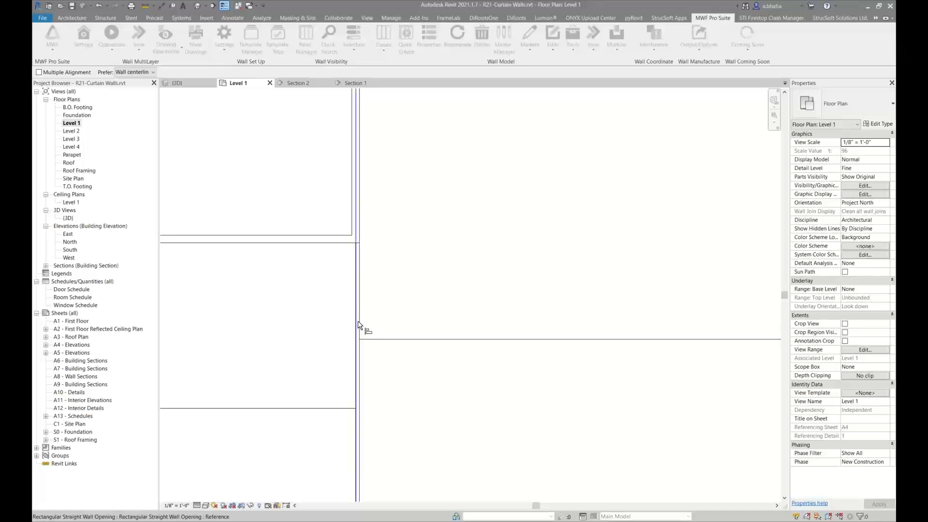
{"action": "scroll", "coordinate": [344, 341], "scroll_direction": "down", "scroll_amount": 3}
{"action": "scroll", "coordinate": [345, 341], "scroll_direction": "down", "scroll_amount": 6}
{"action": "middle_click_drag", "start_coordinate": [488, 339], "coordinate": [309, 344]}
{"action": "middle_click_drag", "start_coordinate": [522, 357], "coordinate": [232, 329]}
{"action": "middle_click_drag", "start_coordinate": [556, 335], "coordinate": [257, 323]}
{"action": "middle_click_drag", "start_coordinate": [580, 323], "coordinate": [299, 327]}
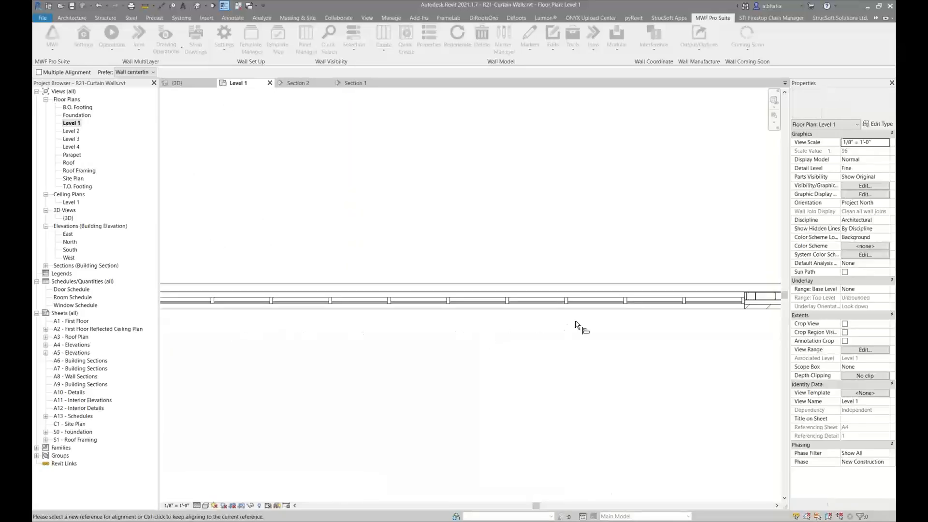
{"action": "middle_click_drag", "start_coordinate": [652, 324], "coordinate": [311, 297]}
{"action": "scroll", "coordinate": [399, 285], "scroll_direction": "up", "scroll_amount": 3}
{"action": "scroll", "coordinate": [400, 275], "scroll_direction": "up", "scroll_amount": 6}
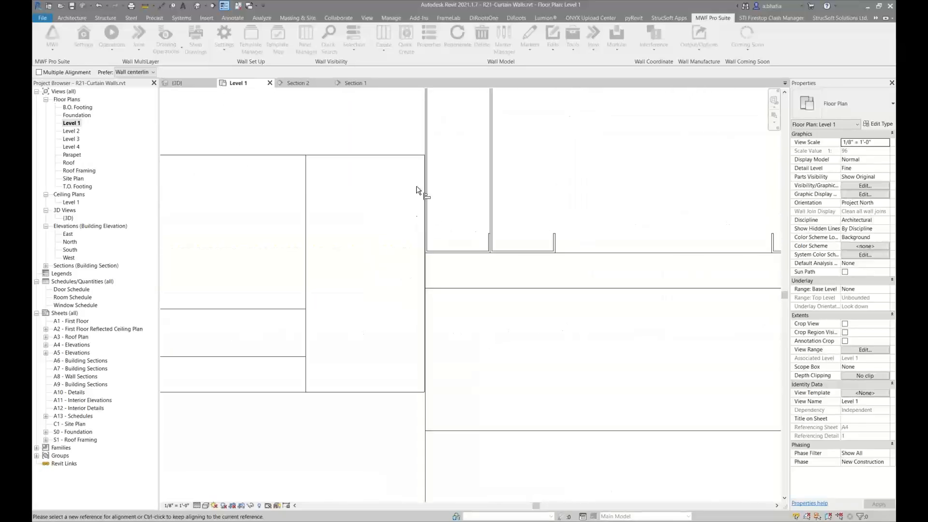
{"action": "scroll", "coordinate": [435, 136], "scroll_direction": "up", "scroll_amount": 3}
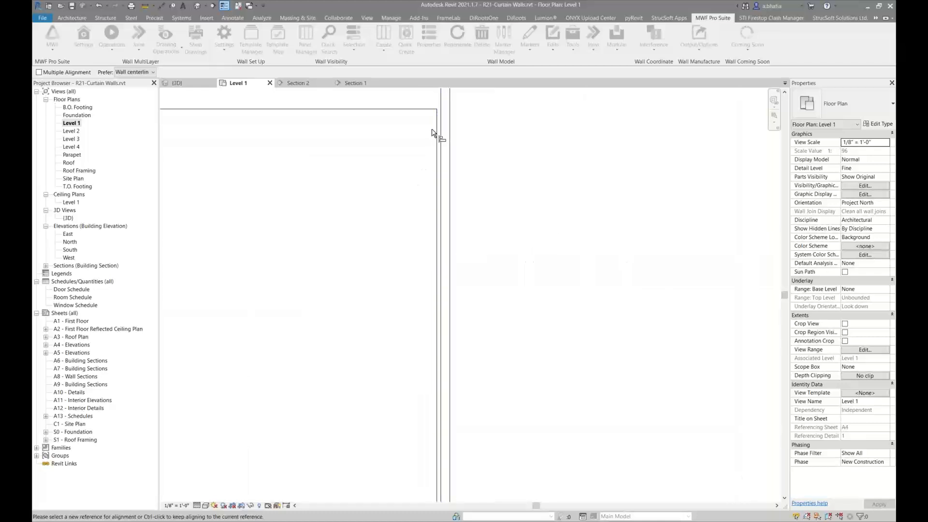
{"action": "scroll", "coordinate": [441, 127], "scroll_direction": "down", "scroll_amount": 4}
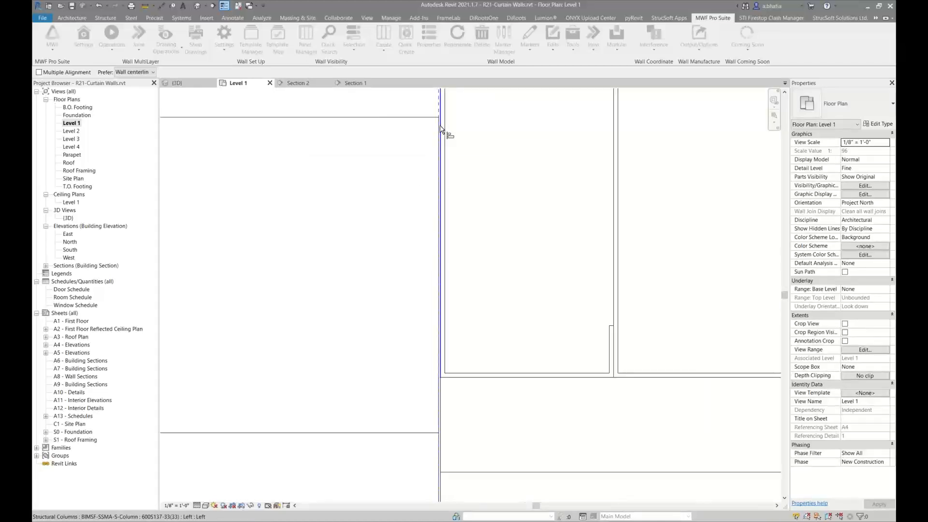
{"action": "scroll", "coordinate": [440, 383], "scroll_direction": "up", "scroll_amount": 4}
{"action": "scroll", "coordinate": [440, 382], "scroll_direction": "down", "scroll_amount": 3}
{"action": "middle_click_drag", "start_coordinate": [439, 427], "coordinate": [447, 236]}
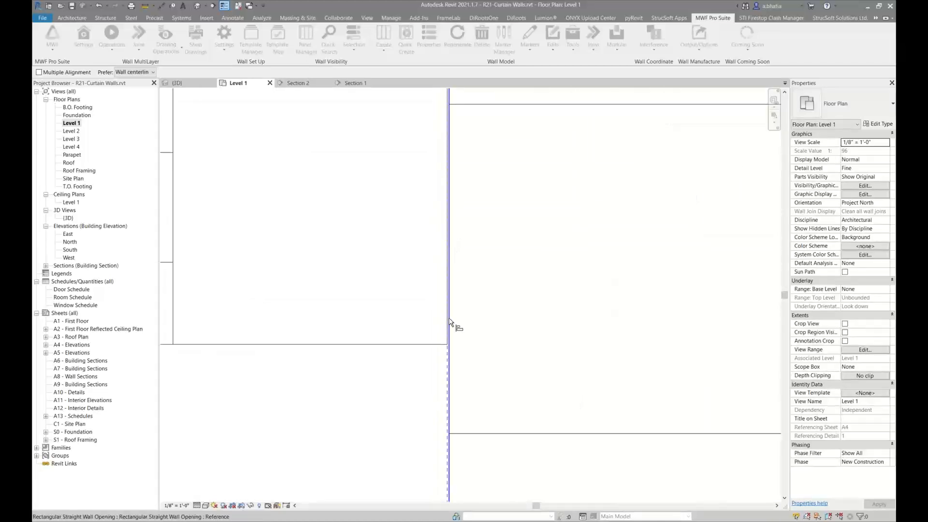
{"action": "scroll", "coordinate": [446, 435], "scroll_direction": "up", "scroll_amount": 4}
{"action": "left_click", "coordinate": [458, 382]}
{"action": "scroll", "coordinate": [516, 349], "scroll_direction": "down", "scroll_amount": 8}
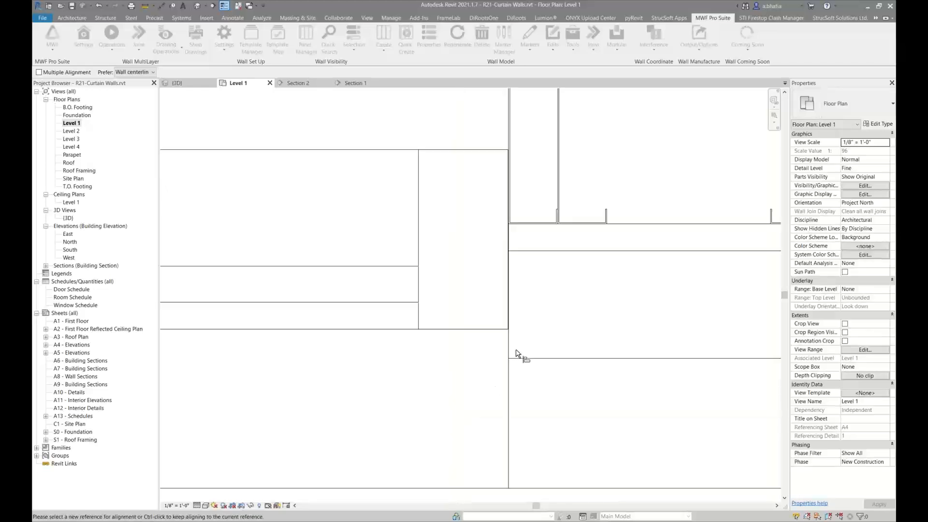
{"action": "key", "text": "Escape"}
{"action": "key", "text": "Escape"}
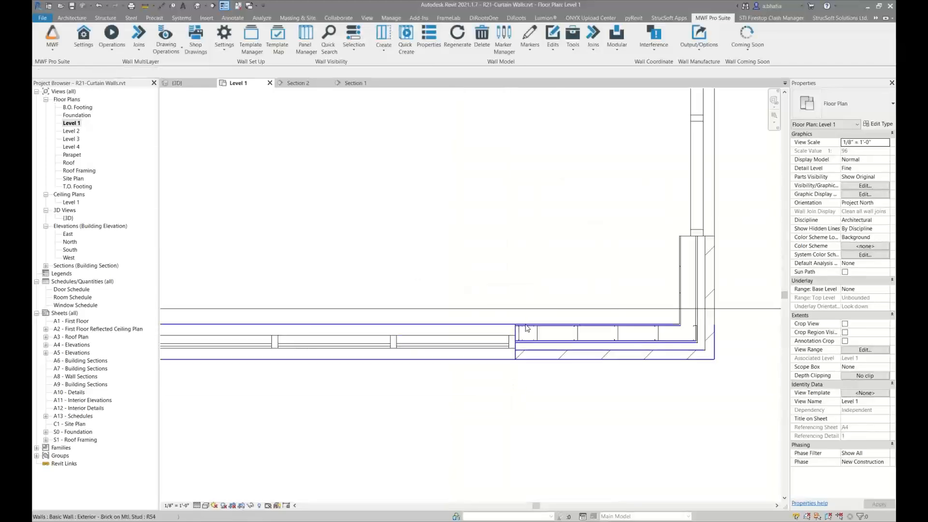
Select the framing stud at the curtain wall corner and regenerate its MWF wall panel
{"action": "left_click", "coordinate": [532, 333]}
{"action": "left_click", "coordinate": [717, 19]}
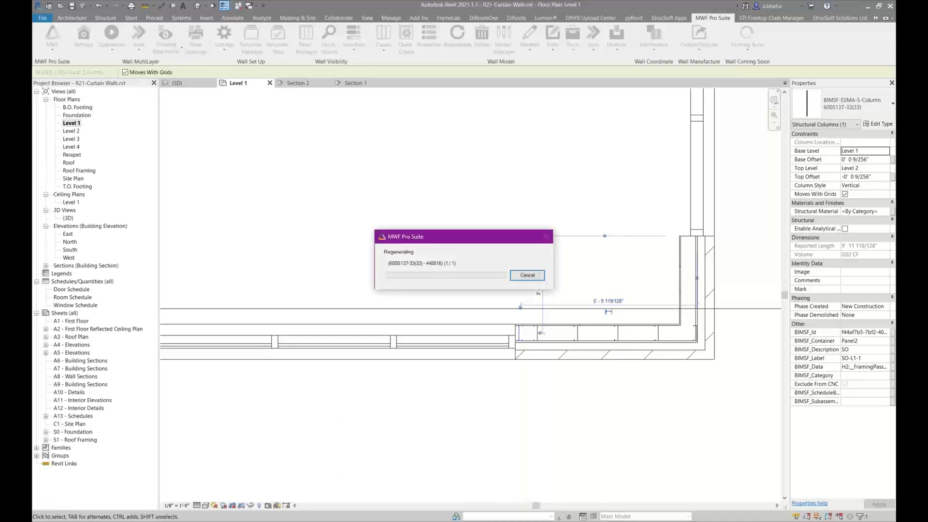
Switch to the Revit 2023 project R23-Curtain Walls in its Level 1 floor plan
{"action": "mouse_move", "coordinate": [307, 521]}
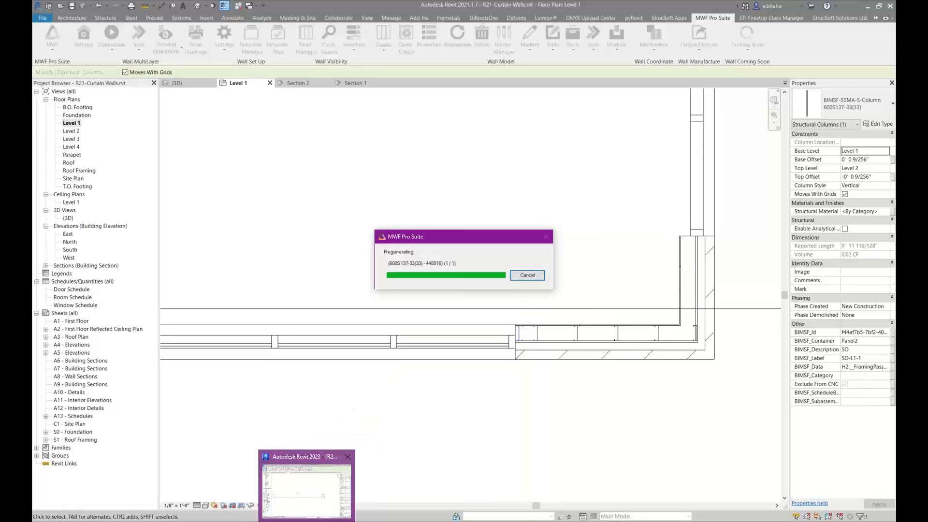
{"action": "left_click", "coordinate": [306, 491]}
{"action": "left_click", "coordinate": [300, 172]}
Delete the three short wall segments below the building in the Level 1 plan
{"action": "scroll", "coordinate": [293, 179], "scroll_direction": "down", "scroll_amount": 5}
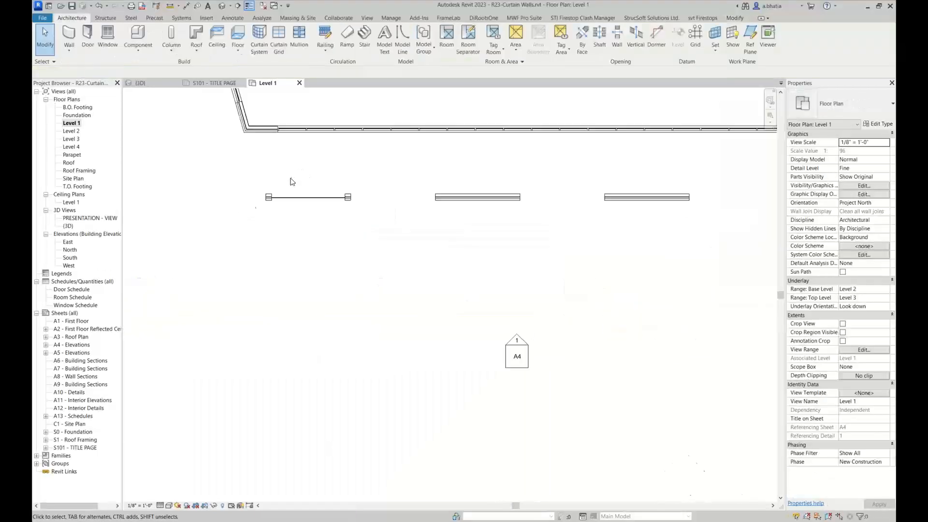
{"action": "scroll", "coordinate": [293, 182], "scroll_direction": "down", "scroll_amount": 3}
{"action": "left_click_drag", "start_coordinate": [574, 255], "coordinate": [206, 215]}
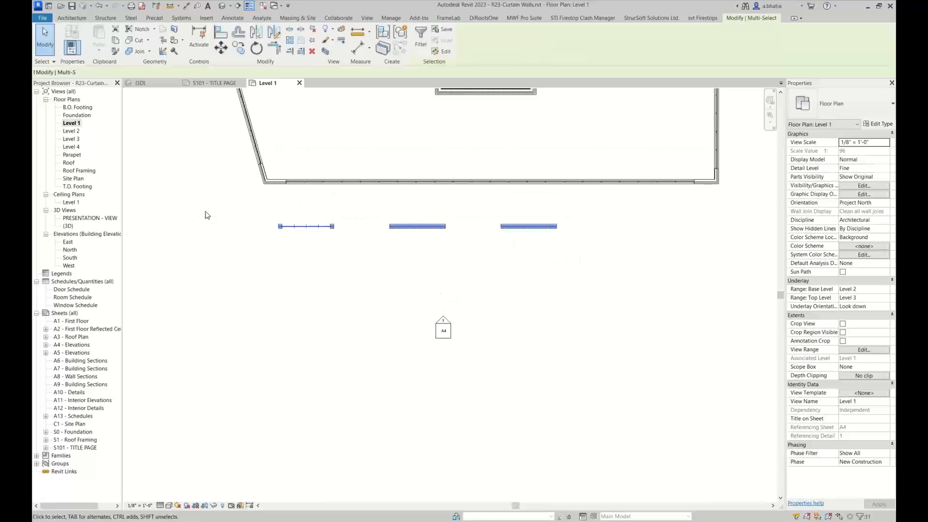
{"action": "key", "text": "Delete"}
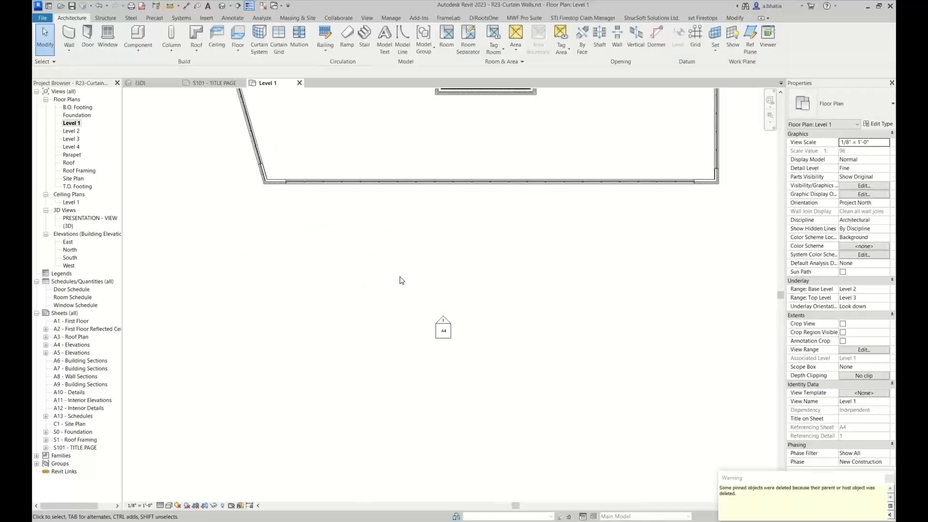
Open the 3D view of the building and switch MWF Pro Suite to the Wall Module
{"action": "scroll", "coordinate": [400, 281], "scroll_direction": "up", "scroll_amount": 4}
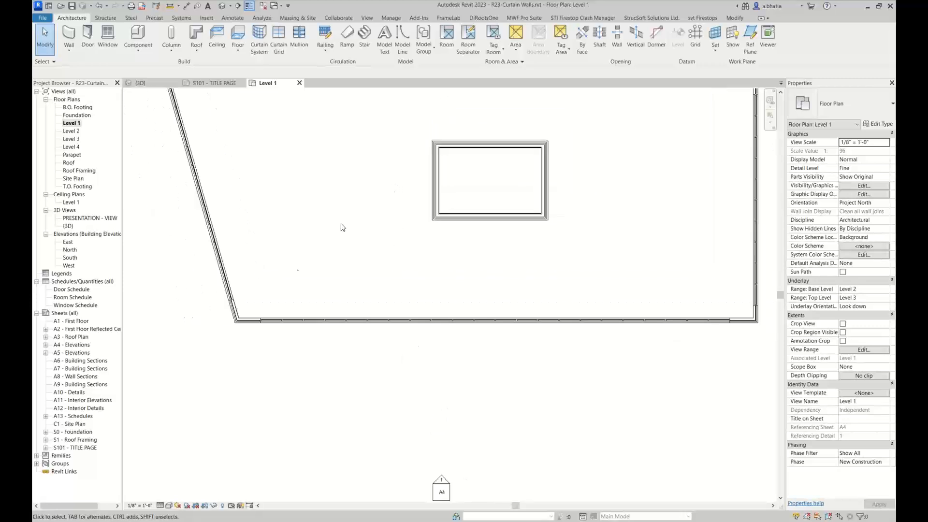
{"action": "scroll", "coordinate": [341, 227], "scroll_direction": "down", "scroll_amount": 2}
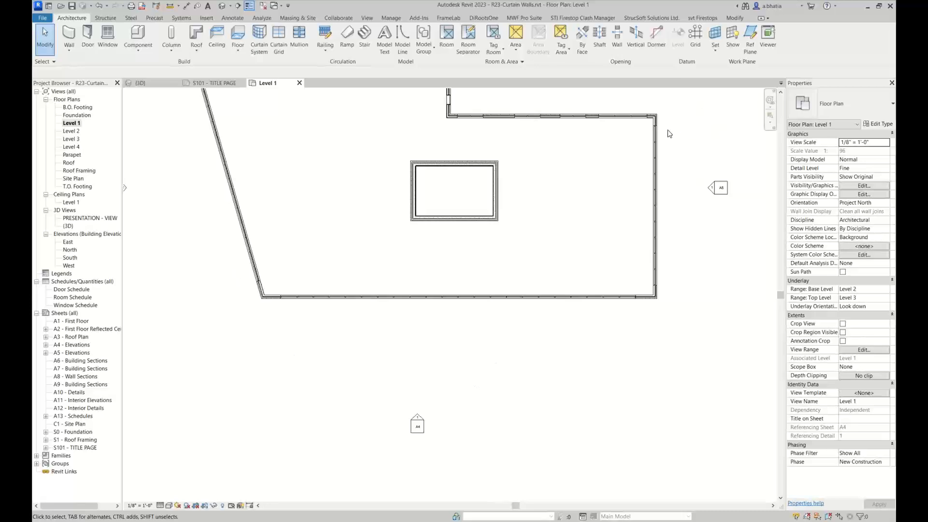
{"action": "left_click", "coordinate": [140, 82]}
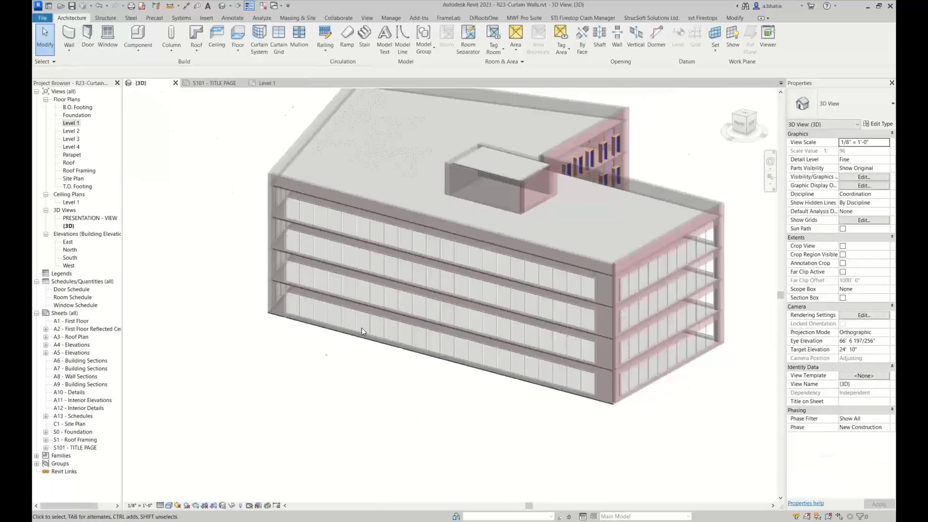
{"action": "middle_click_drag", "start_coordinate": [362, 328], "coordinate": [308, 363]}
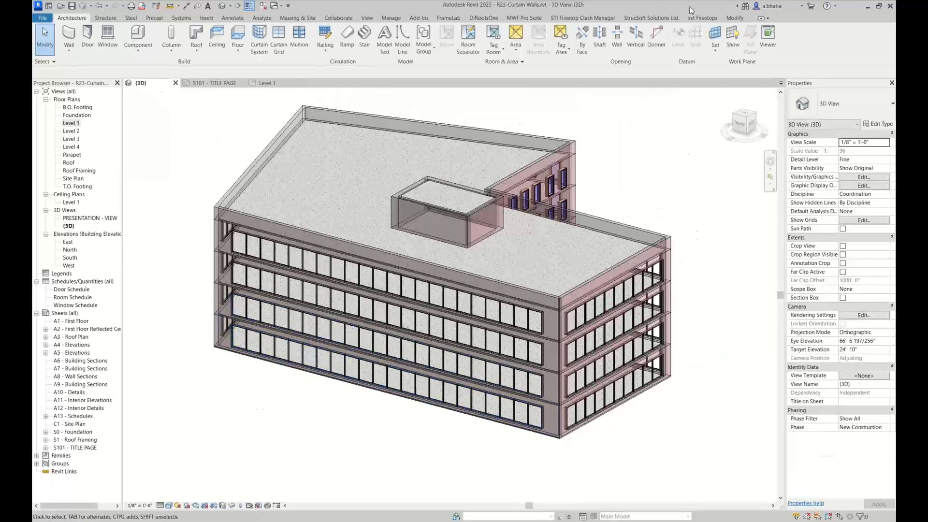
{"action": "left_click", "coordinate": [637, 18]}
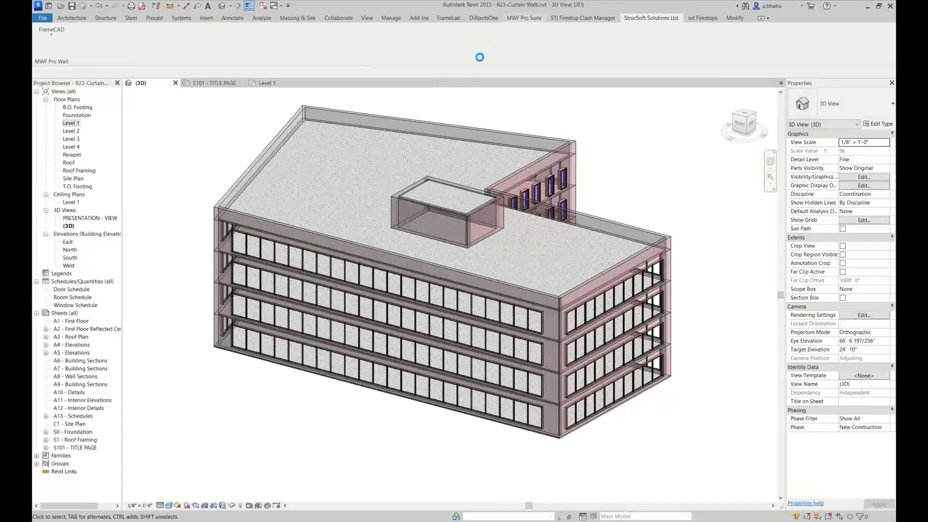
{"action": "left_click", "coordinate": [524, 18]}
{"action": "left_click", "coordinate": [53, 49]}
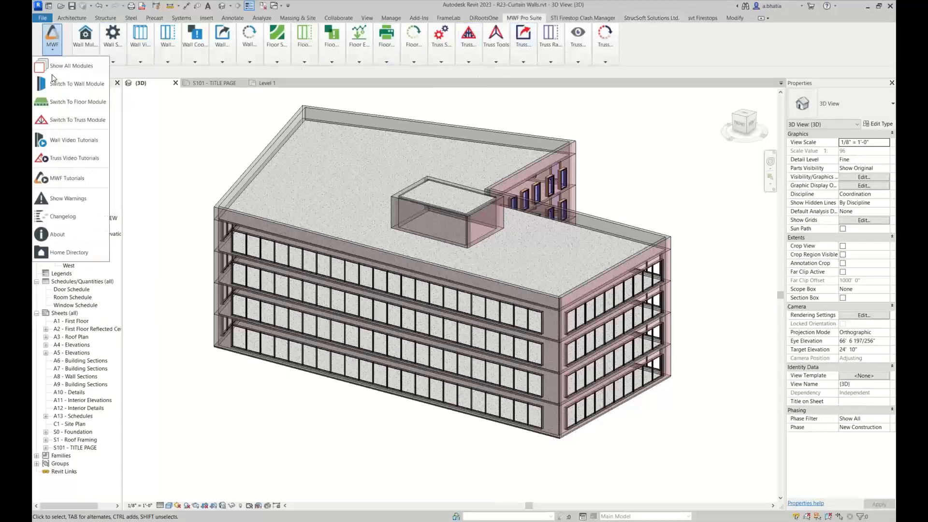
{"action": "left_click", "coordinate": [68, 87]}
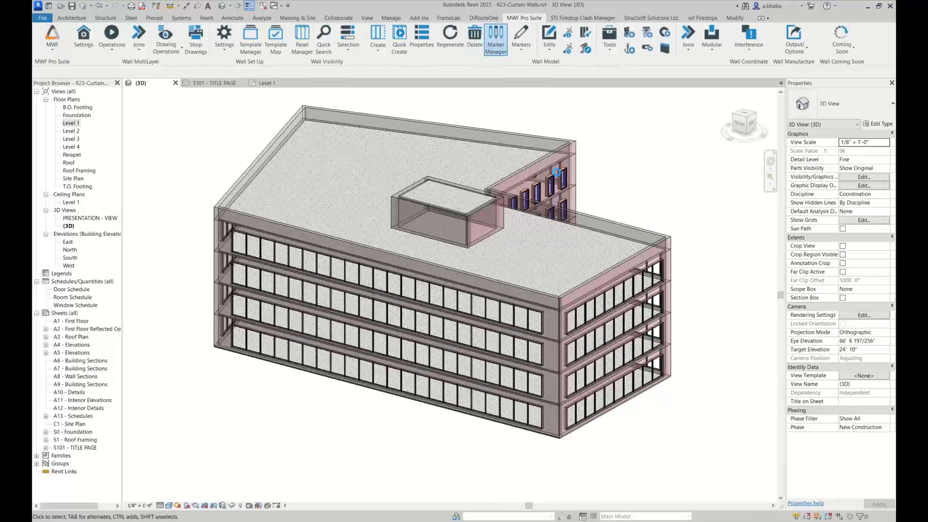
Review the opening marker types in the MWF Marker Manager and close it
{"action": "left_click", "coordinate": [743, 40]}
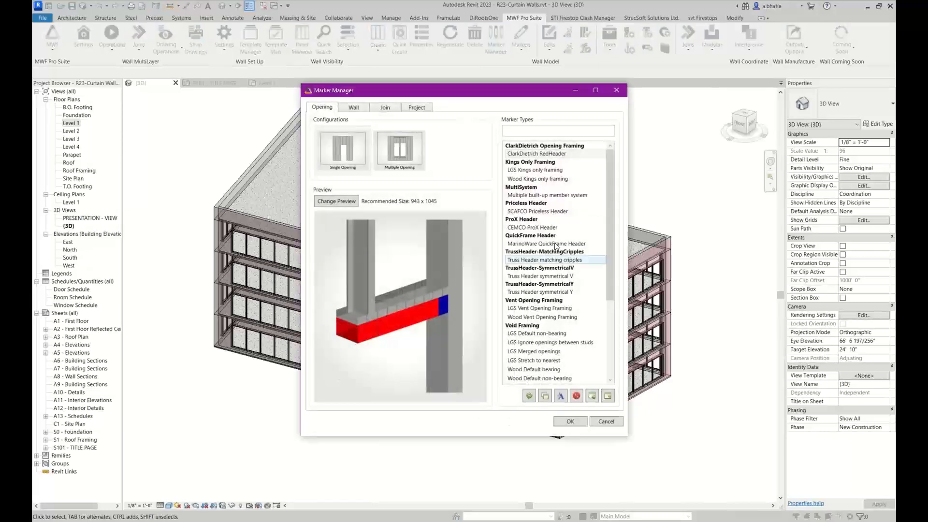
{"action": "left_click", "coordinate": [617, 90]}
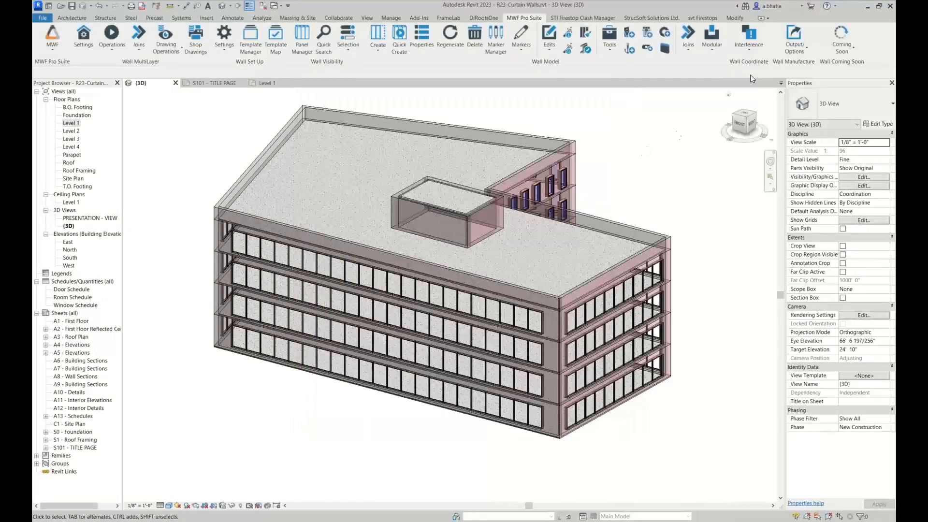
Run MWF Clash Detection with the default Cut Opening Options and an empty rule set
{"action": "left_click", "coordinate": [750, 46]}
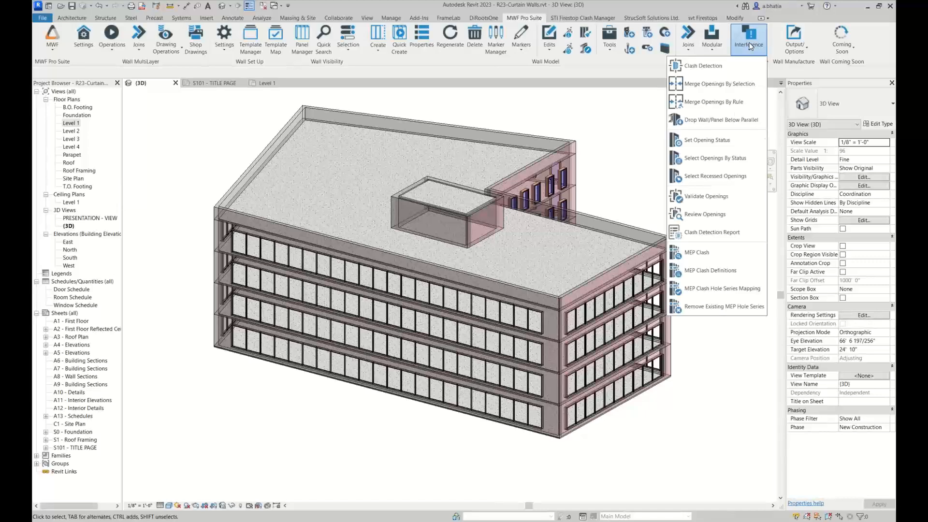
{"action": "left_click", "coordinate": [738, 66]}
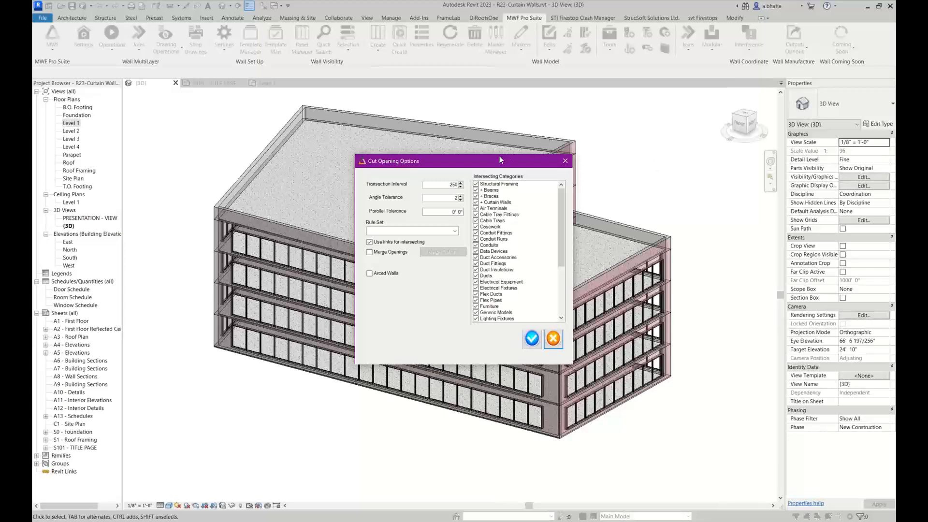
{"action": "left_click_drag", "start_coordinate": [500, 160], "coordinate": [632, 102]}
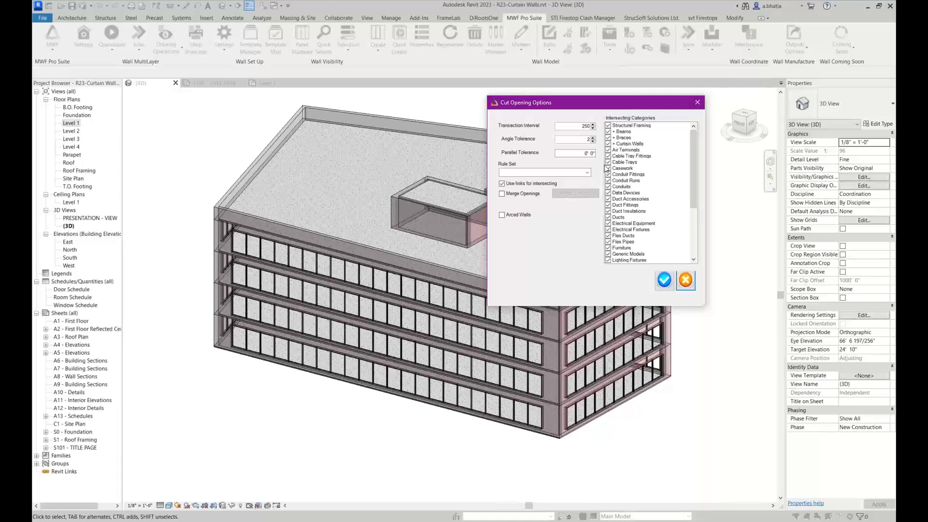
{"action": "left_click", "coordinate": [589, 174]}
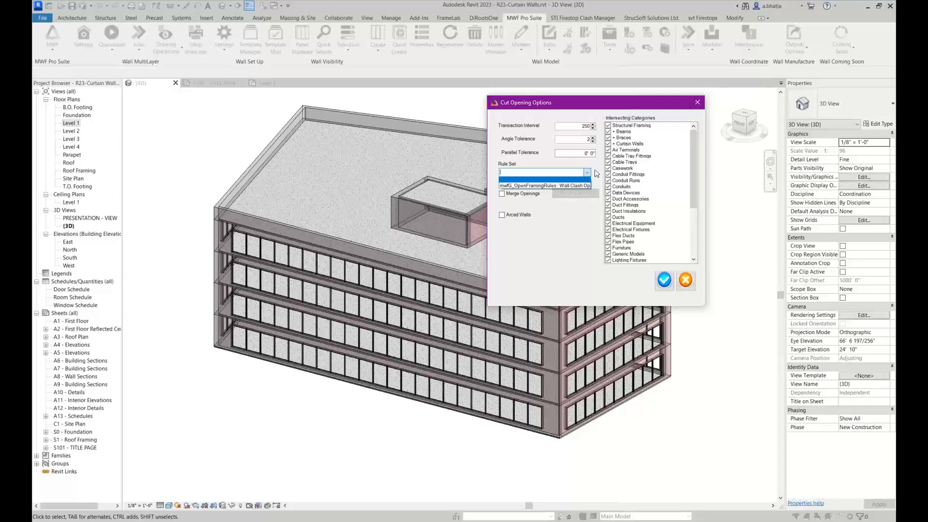
{"action": "left_click", "coordinate": [597, 173]}
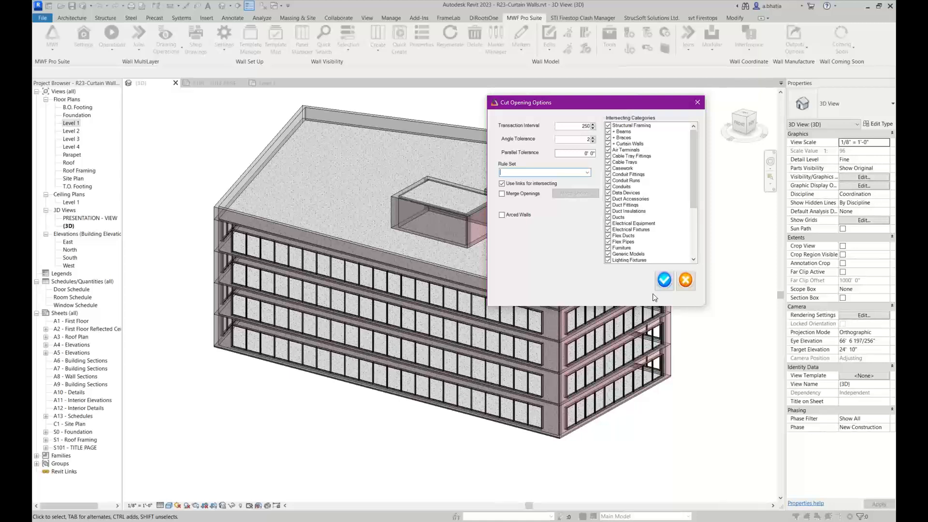
{"action": "left_click", "coordinate": [664, 280]}
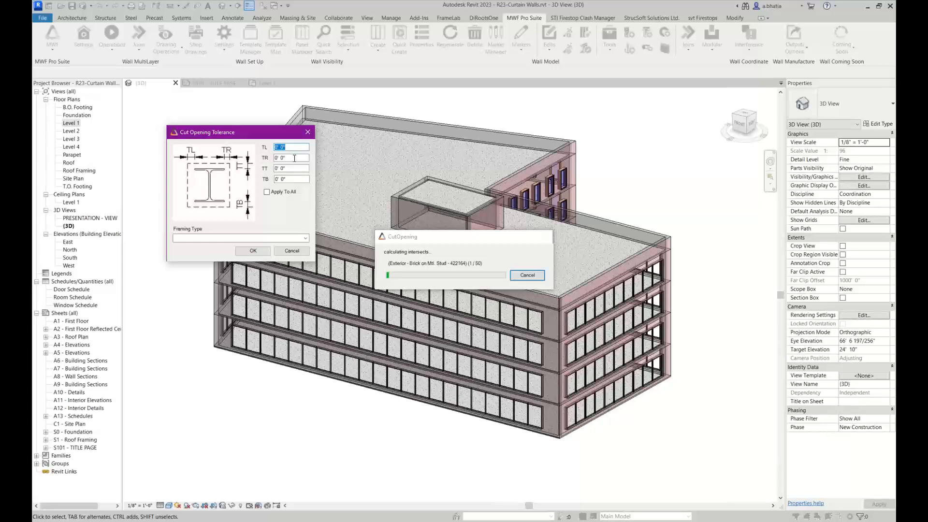
Apply the cut opening tolerance to all sides and set the framing type to mwfW_VoidFraming : LGS Default non-bearing
{"action": "left_click", "coordinate": [275, 194]}
{"action": "left_click", "coordinate": [305, 238]}
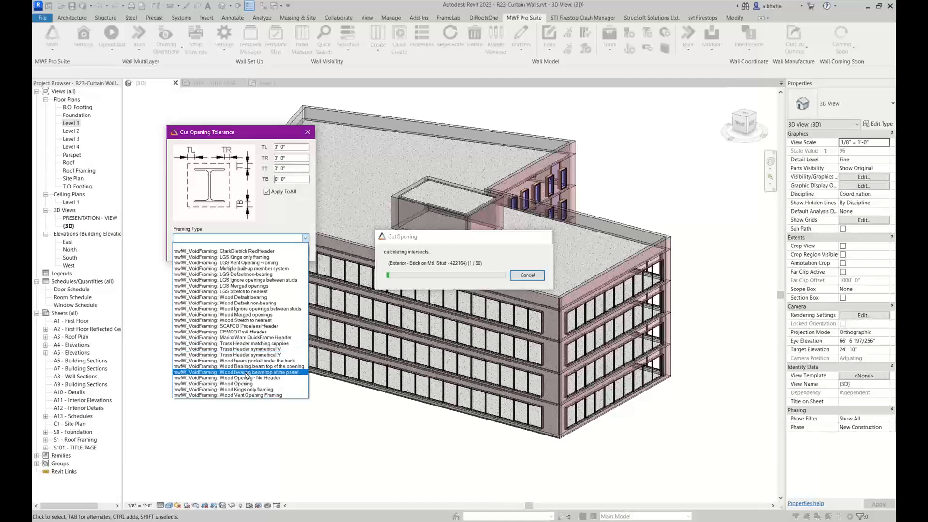
{"action": "left_click", "coordinate": [236, 275]}
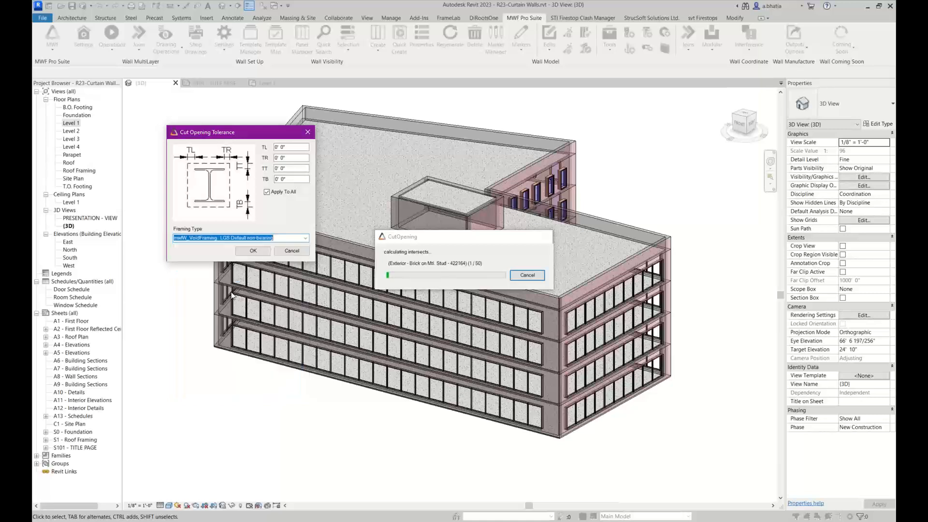
{"action": "left_click", "coordinate": [253, 251]}
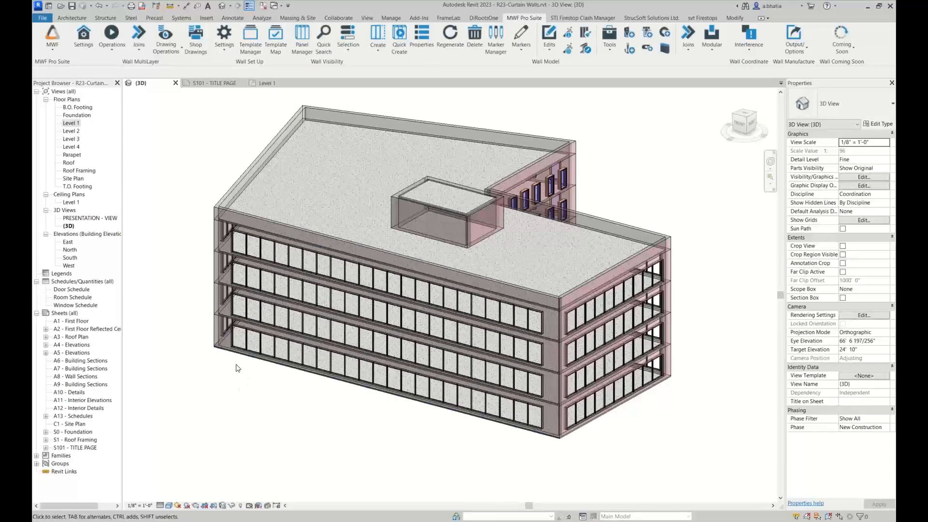
Select only the rectangular straight wall opening below the storefront, filtering a window selection to that category
{"action": "scroll", "coordinate": [243, 328], "scroll_direction": "up", "scroll_amount": 4}
{"action": "scroll", "coordinate": [243, 323], "scroll_direction": "up", "scroll_amount": 8}
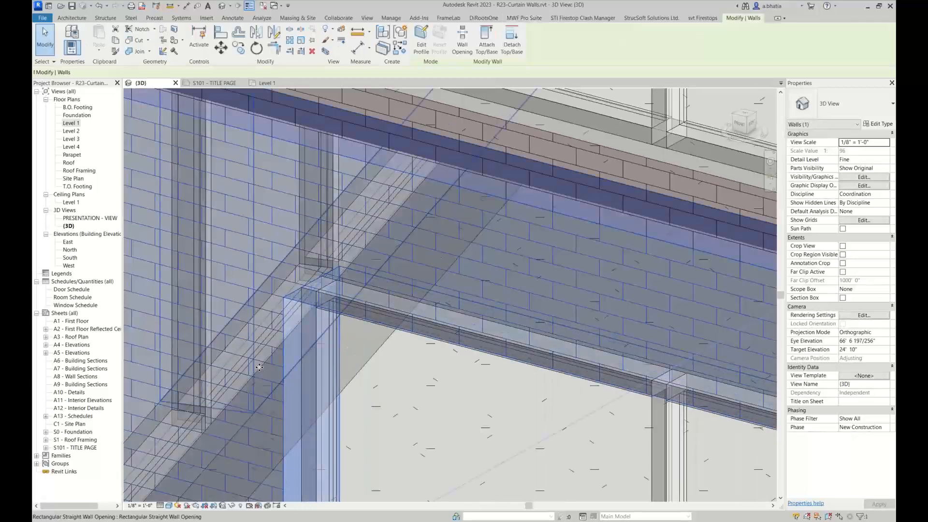
{"action": "left_click", "coordinate": [640, 219]}
{"action": "scroll", "coordinate": [570, 288], "scroll_direction": "down", "scroll_amount": 8}
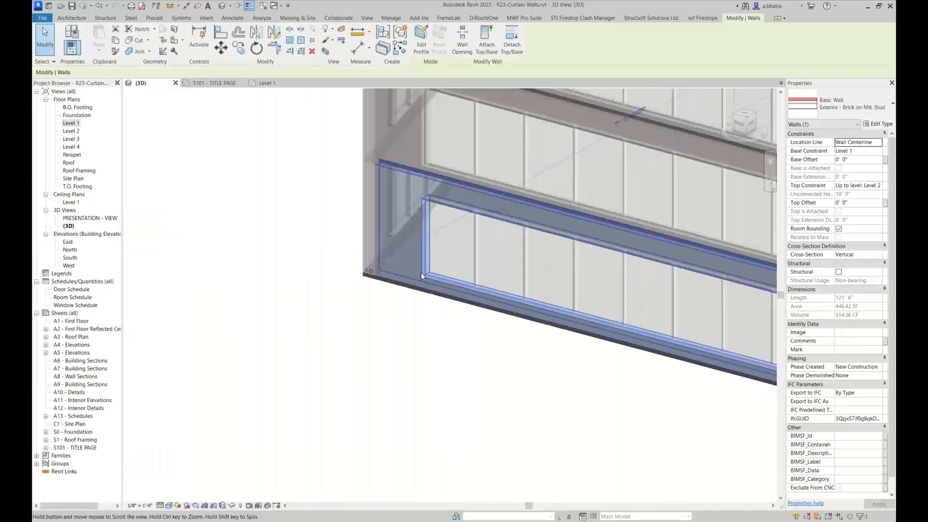
{"action": "left_click", "coordinate": [441, 360]}
{"action": "left_click_drag", "start_coordinate": [441, 266], "coordinate": [406, 317]}
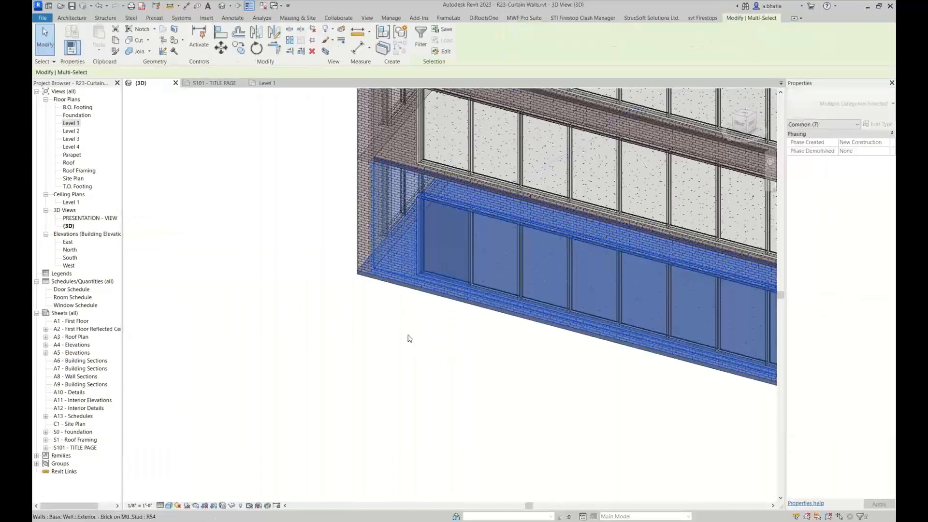
{"action": "left_click", "coordinate": [420, 49]}
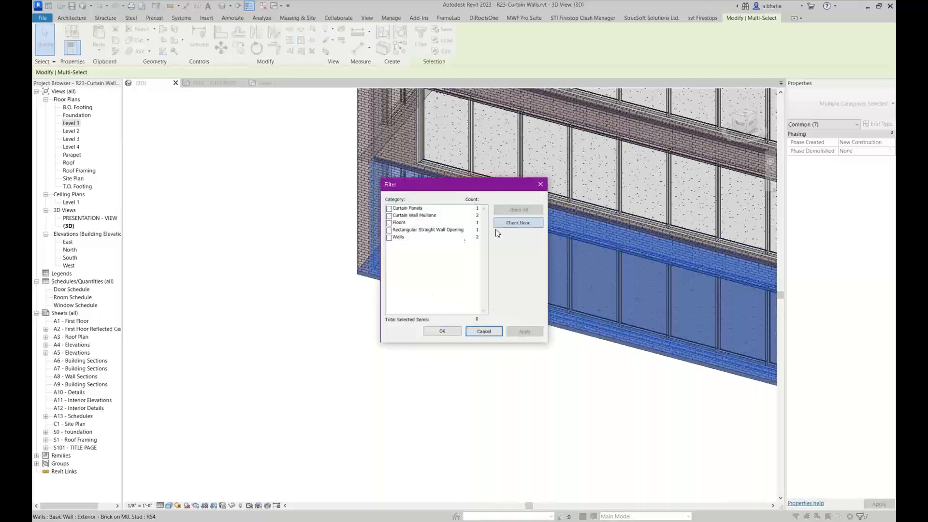
{"action": "left_click", "coordinate": [498, 223]}
{"action": "left_click", "coordinate": [406, 222]}
{"action": "left_click", "coordinate": [402, 231]}
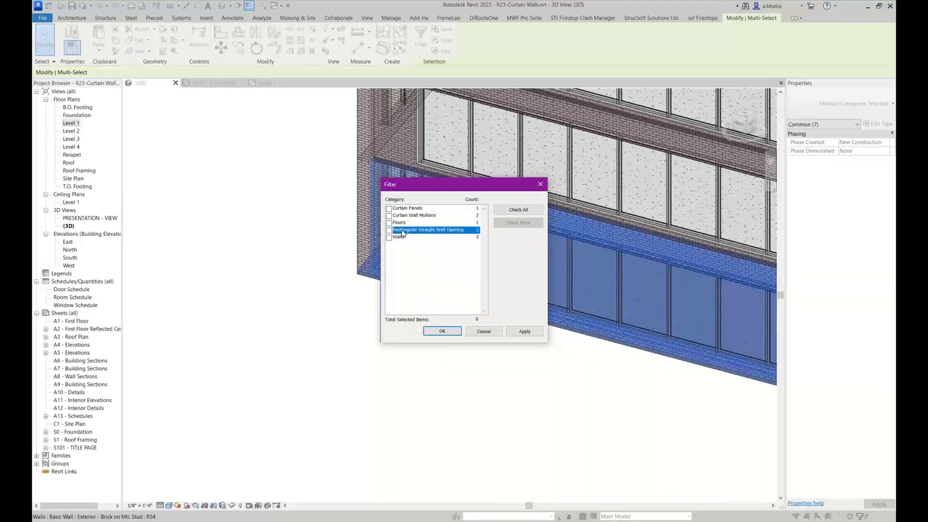
{"action": "left_click", "coordinate": [411, 230]}
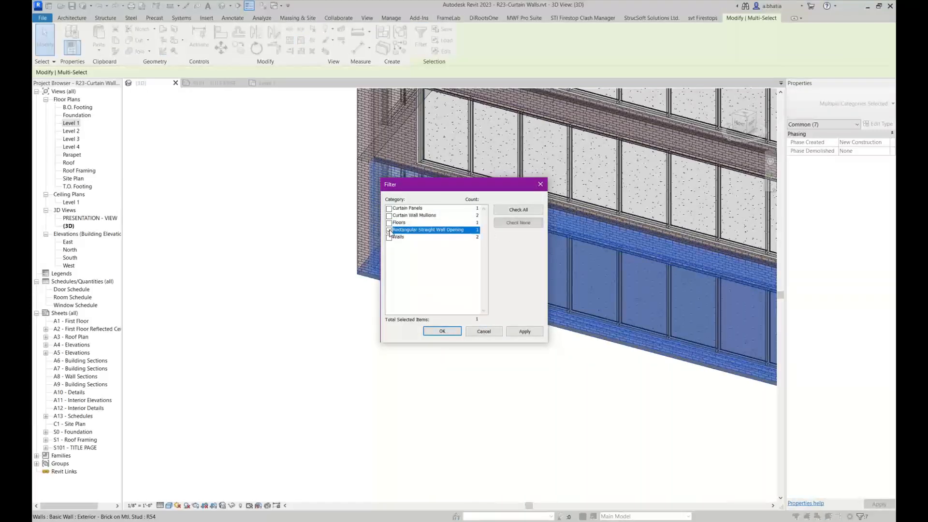
{"action": "left_click", "coordinate": [438, 333]}
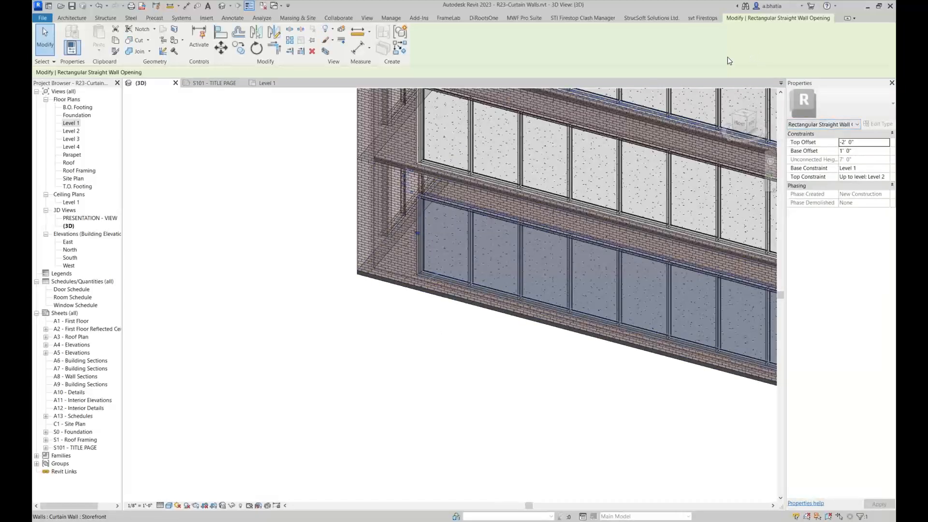
Review the selected opening's Opening Data and its framing type in MWF Pro Suite, then close the dialog
{"action": "left_click", "coordinate": [535, 23]}
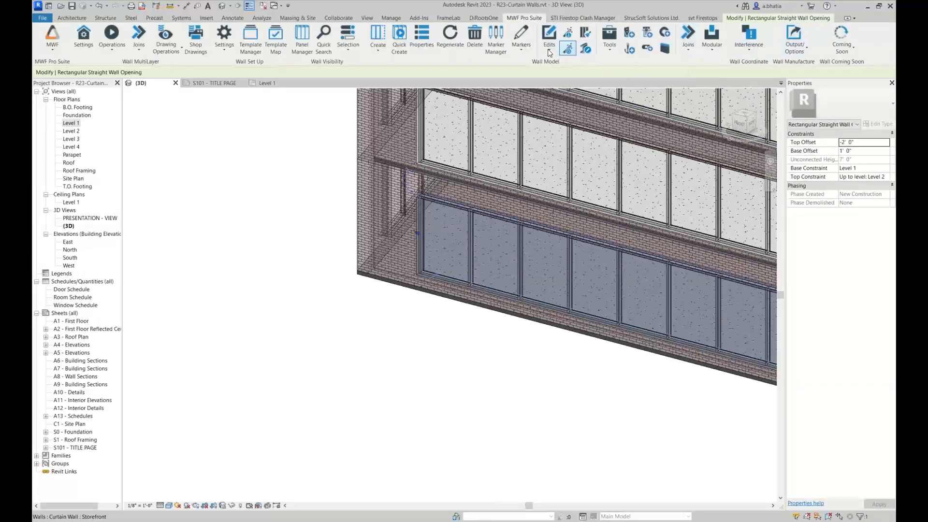
{"action": "left_click", "coordinate": [524, 51]}
{"action": "left_click", "coordinate": [516, 66]}
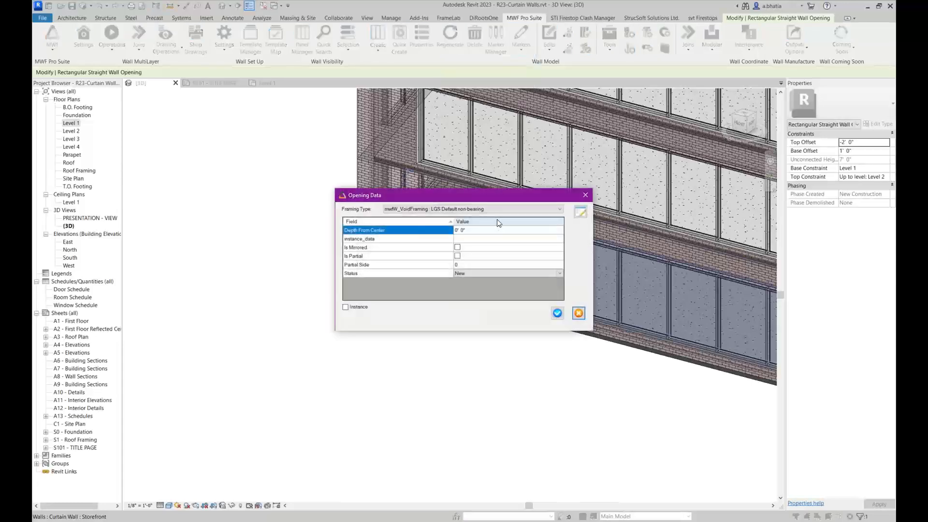
{"action": "left_click", "coordinate": [506, 210]}
{"action": "left_click", "coordinate": [531, 207]}
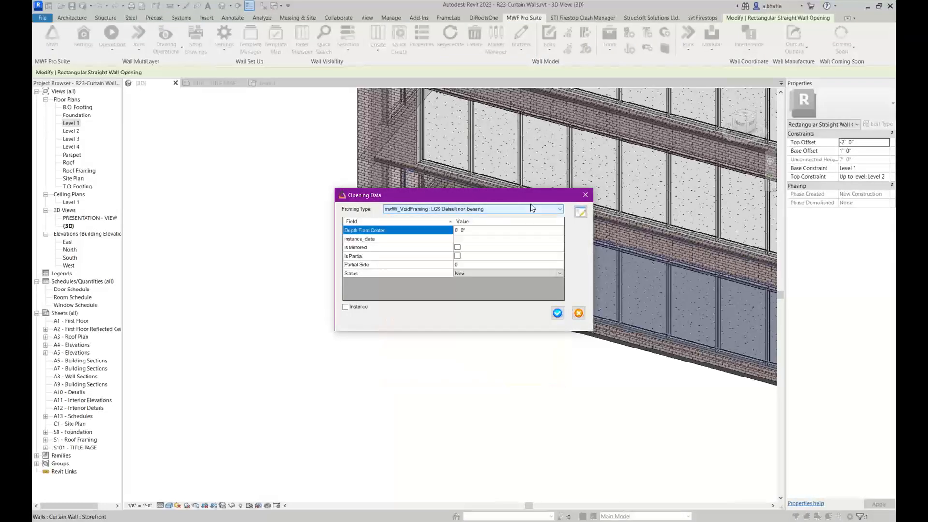
{"action": "left_click", "coordinate": [586, 195]}
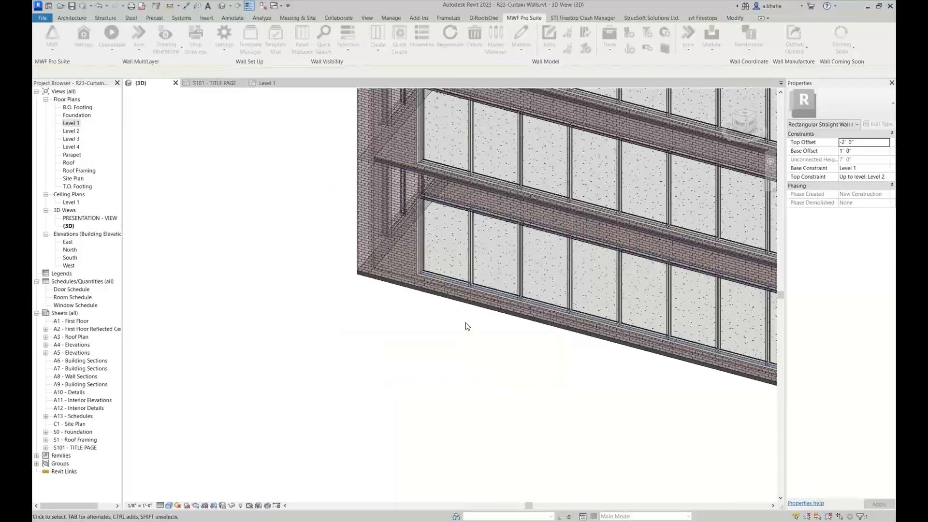
Select the brick wall, open MWF panel creation, and set the Light Gauge template as active
{"action": "left_click", "coordinate": [405, 212]}
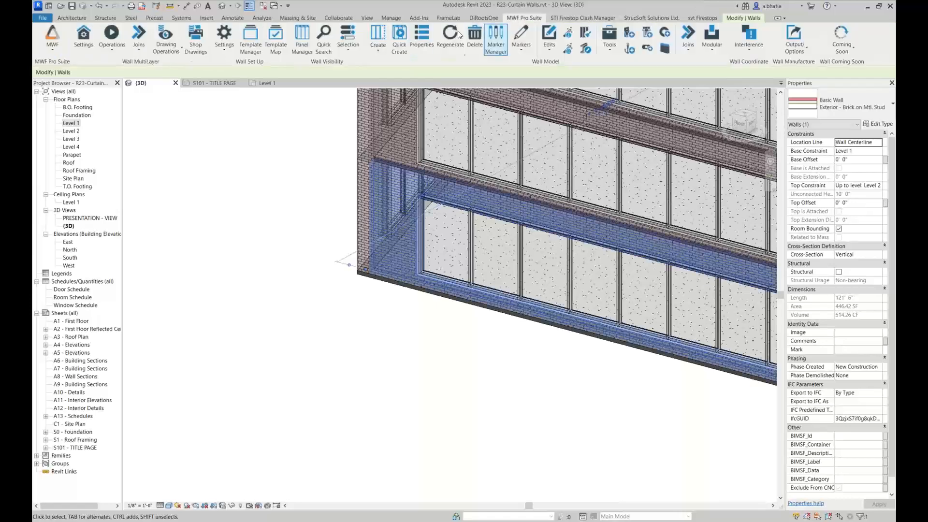
{"action": "left_click", "coordinate": [379, 36]}
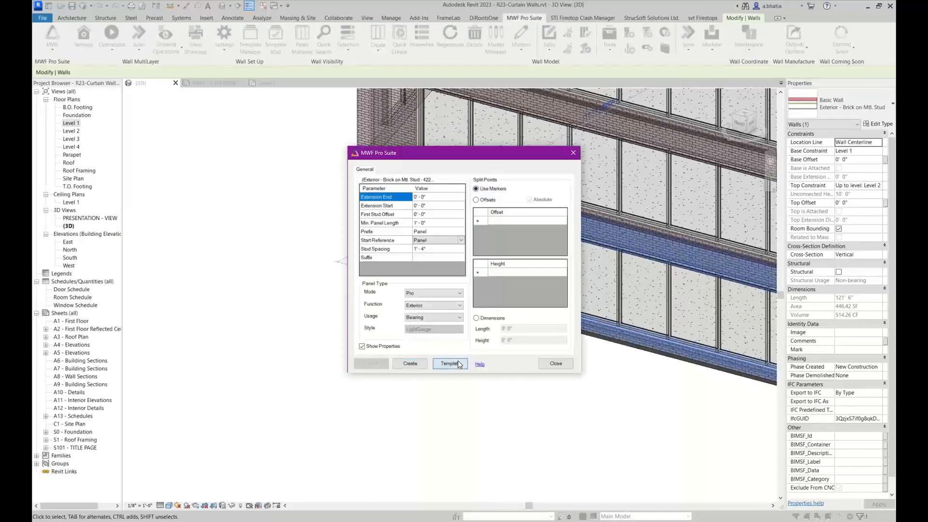
{"action": "left_click", "coordinate": [450, 363]}
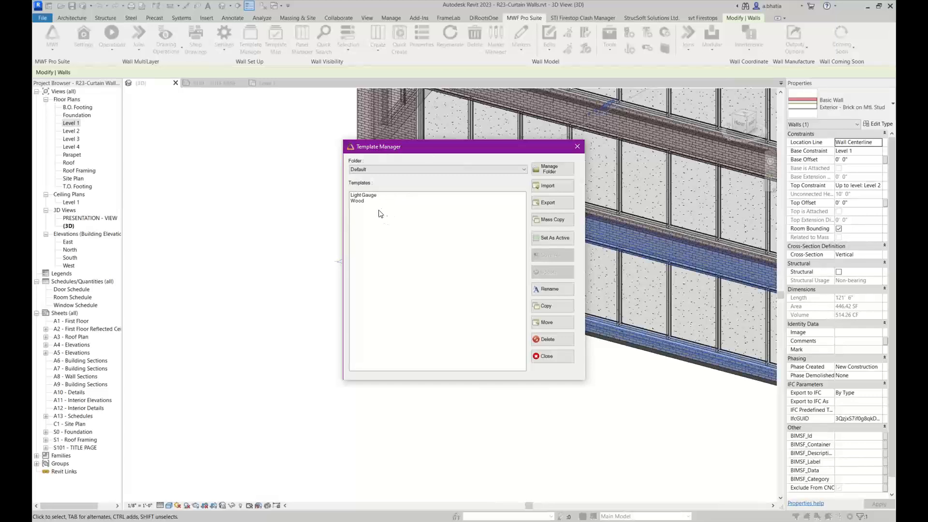
{"action": "left_click", "coordinate": [376, 196]}
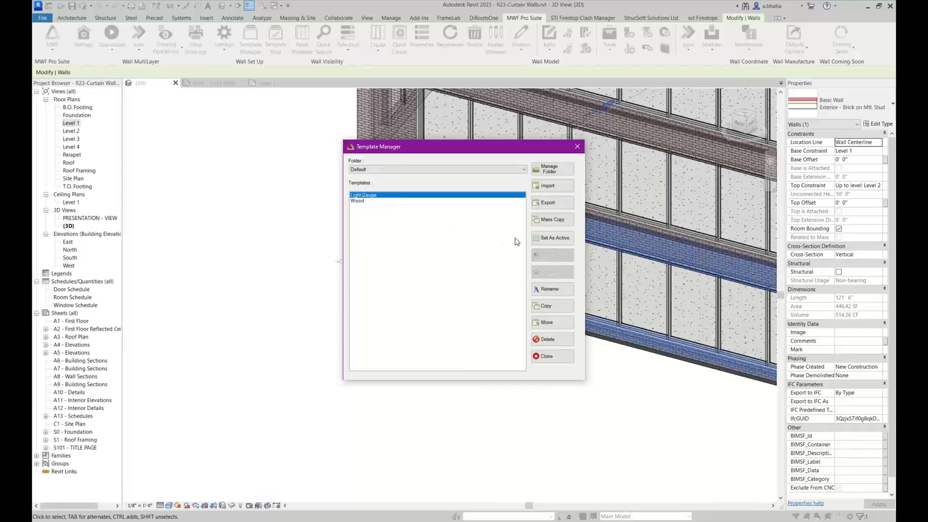
{"action": "left_click", "coordinate": [552, 238]}
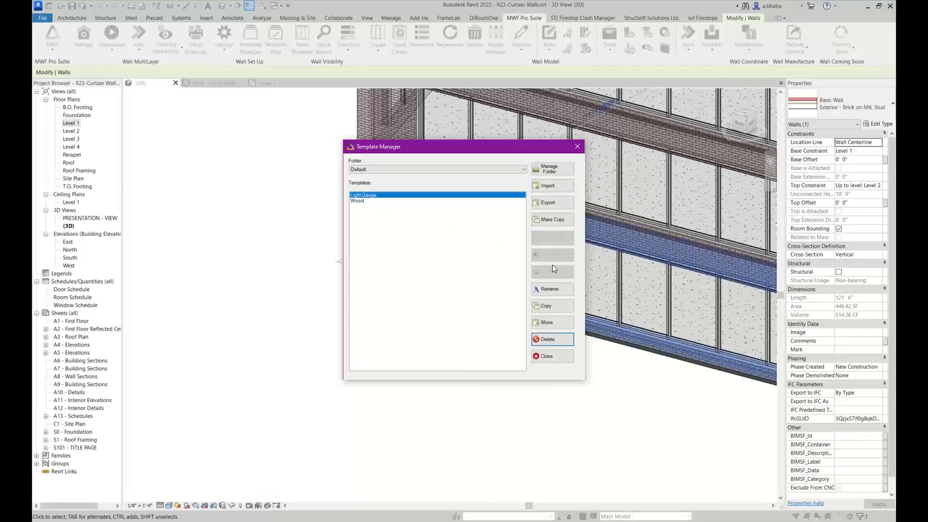
{"action": "left_click", "coordinate": [548, 357]}
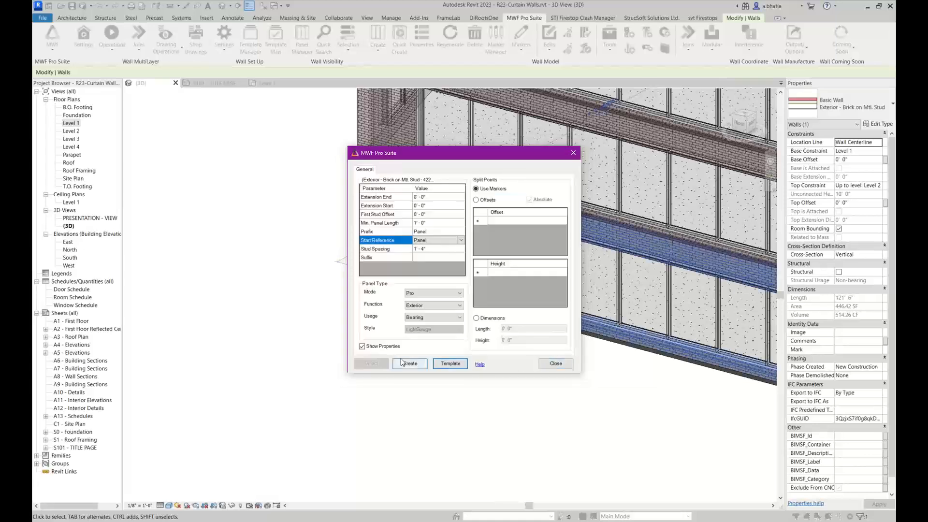
Create the wall panels with the structural Min. Cripple Length set to 6
{"action": "left_click", "coordinate": [410, 363]}
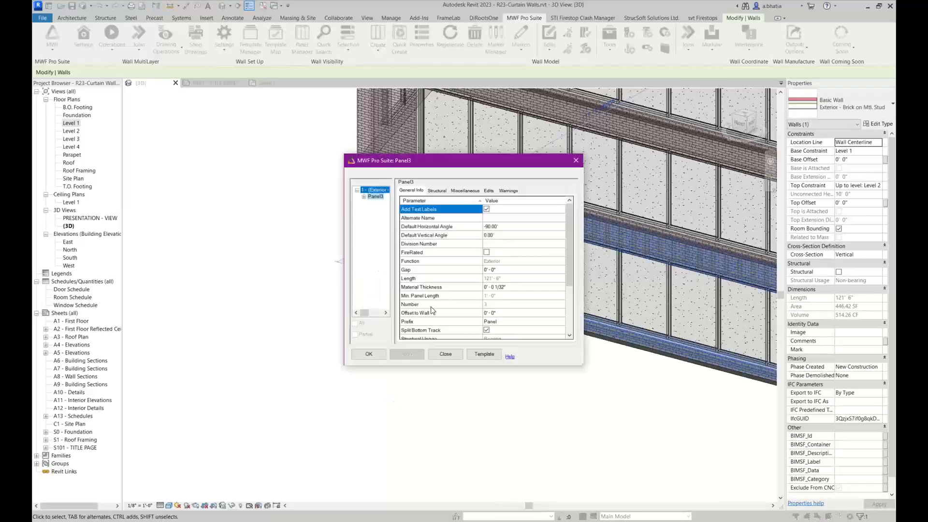
{"action": "left_click", "coordinate": [444, 192]}
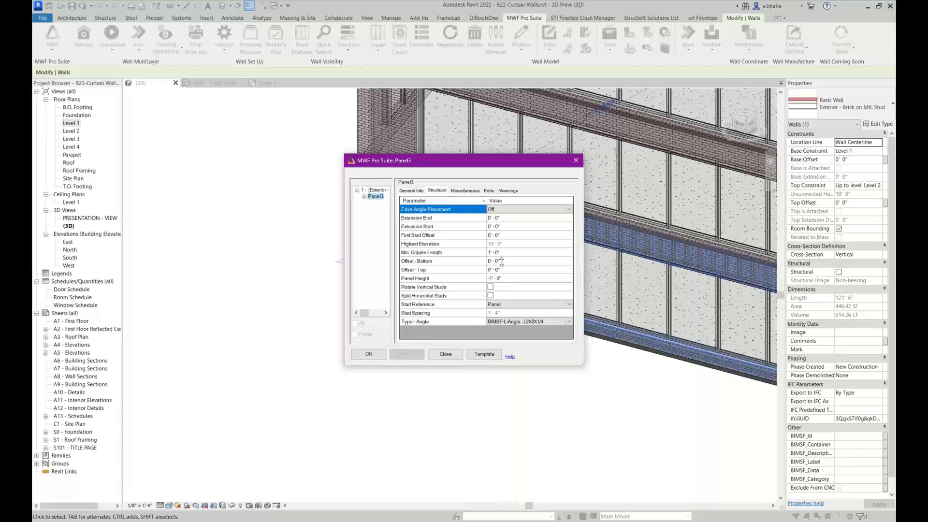
{"action": "left_click", "coordinate": [510, 277]}
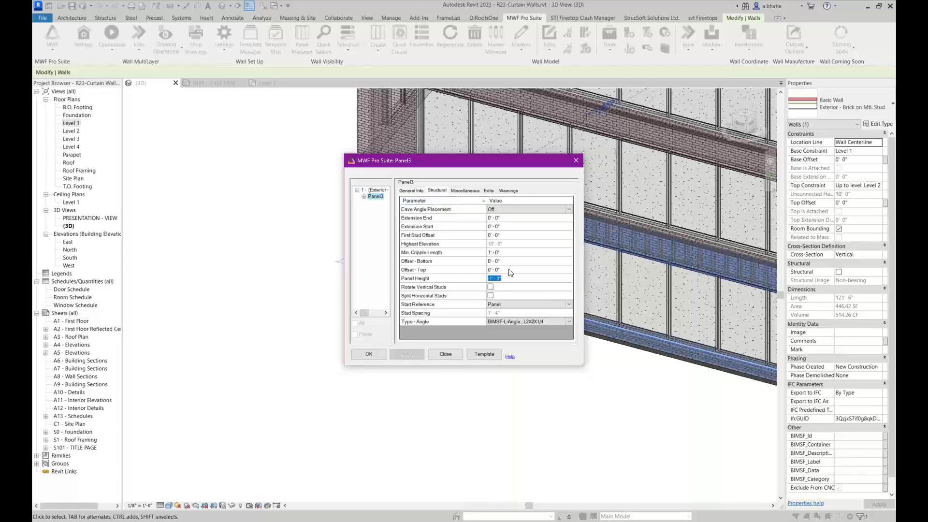
{"action": "left_click", "coordinate": [507, 254]}
{"action": "left_click", "coordinate": [506, 254]}
{"action": "type", "text": "6"}
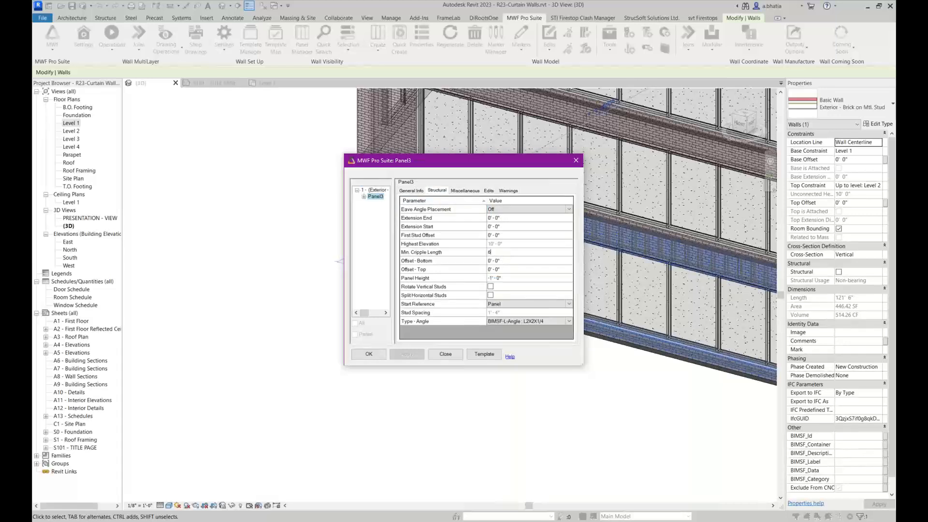
{"action": "left_click", "coordinate": [378, 355]}
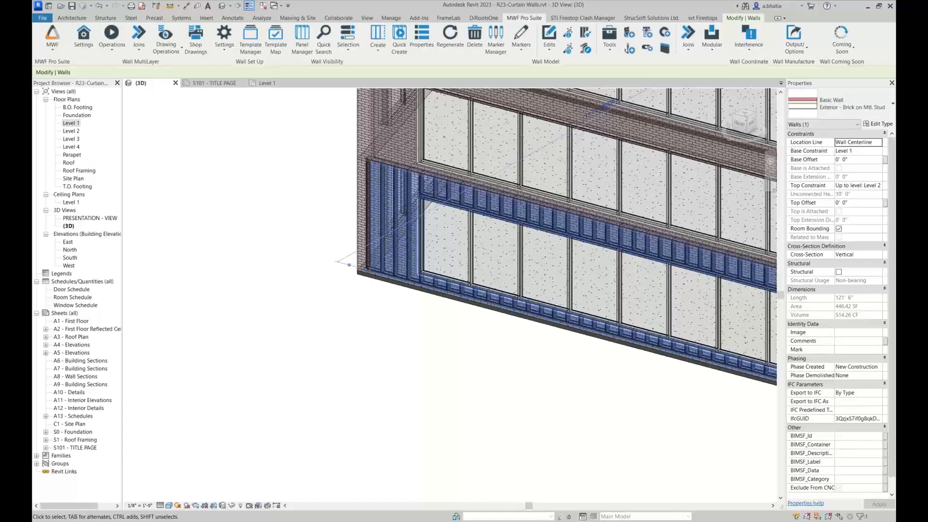
Deselect the wall and open the S101 - TITLE PAGE sheet, cancelling the save reminder
{"action": "left_click", "coordinate": [243, 214]}
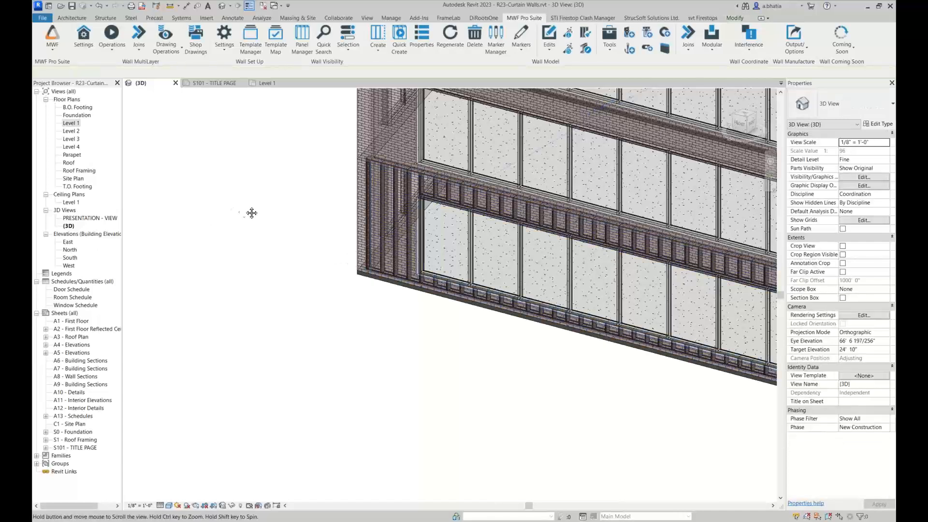
{"action": "middle_click_drag", "start_coordinate": [252, 212], "coordinate": [106, 201]}
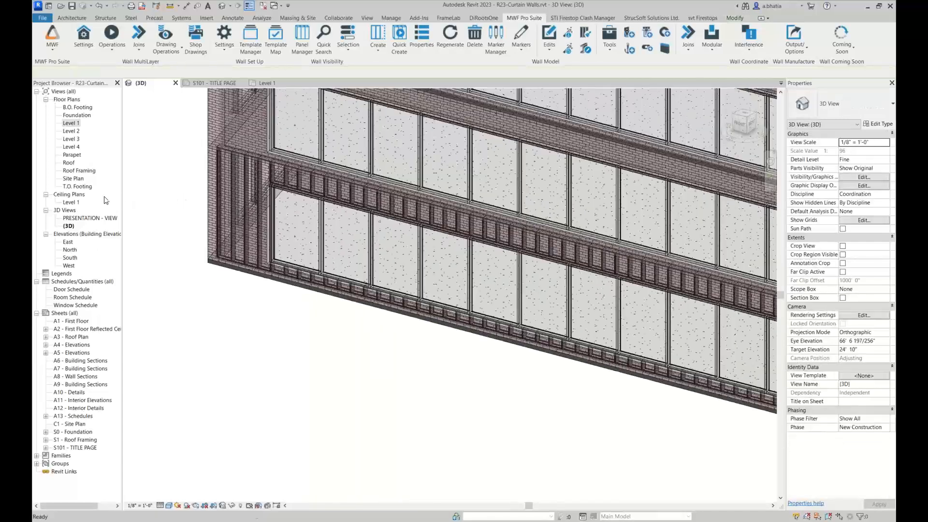
{"action": "left_click", "coordinate": [85, 449]}
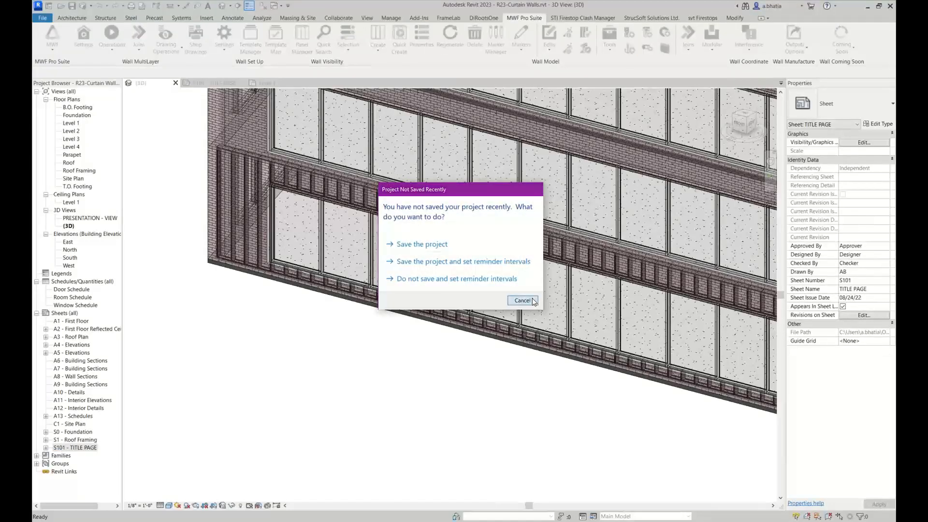
{"action": "left_click", "coordinate": [522, 300]}
{"action": "double_click", "coordinate": [78, 448]}
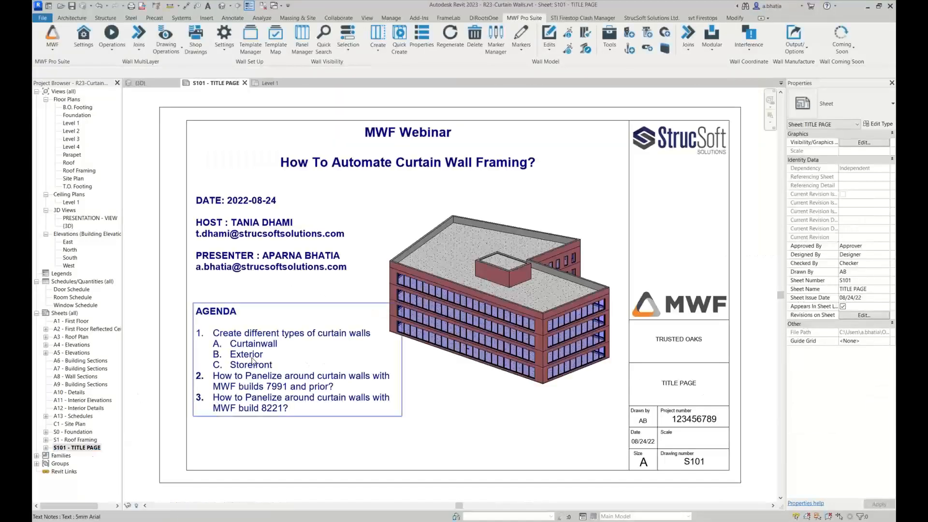